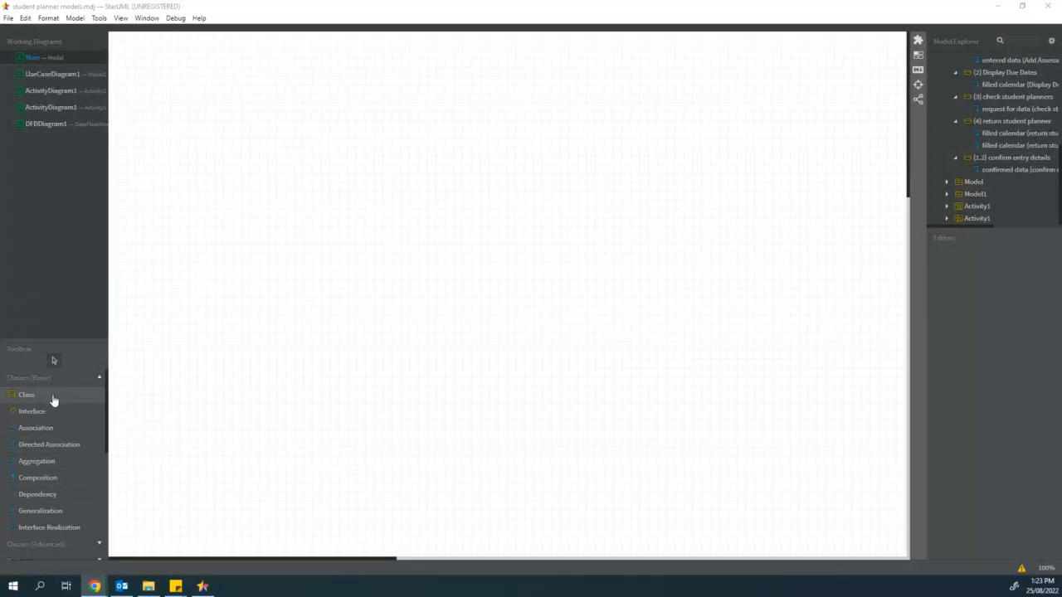
Step: Review which diagram types can be added to the model, without adding one
{"action": "left_click", "coordinate": [88, 5]}
{"action": "left_click", "coordinate": [78, 20]}
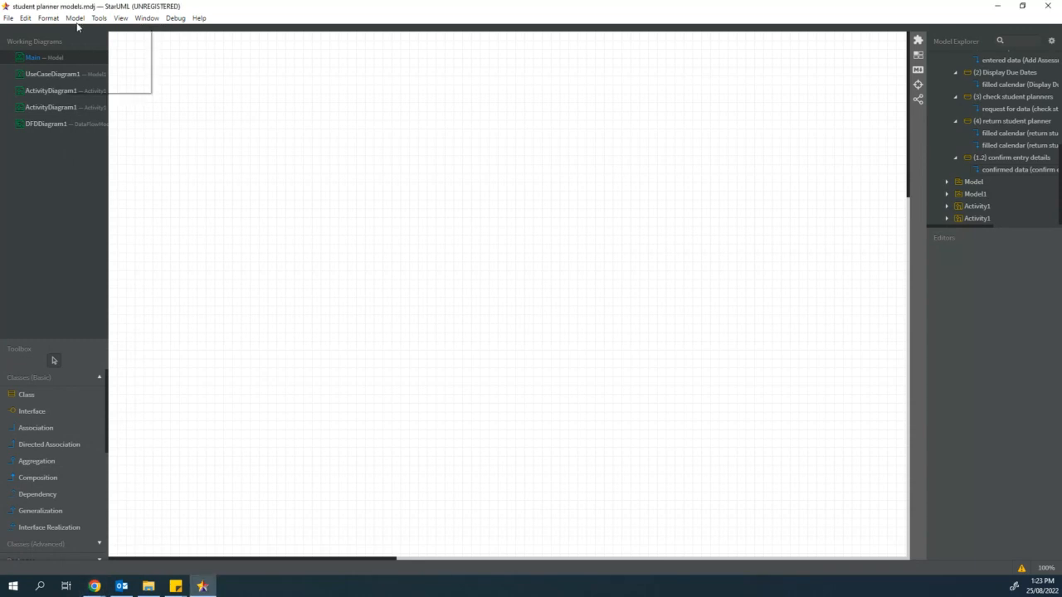
{"action": "mouse_move", "coordinate": [74, 34]}
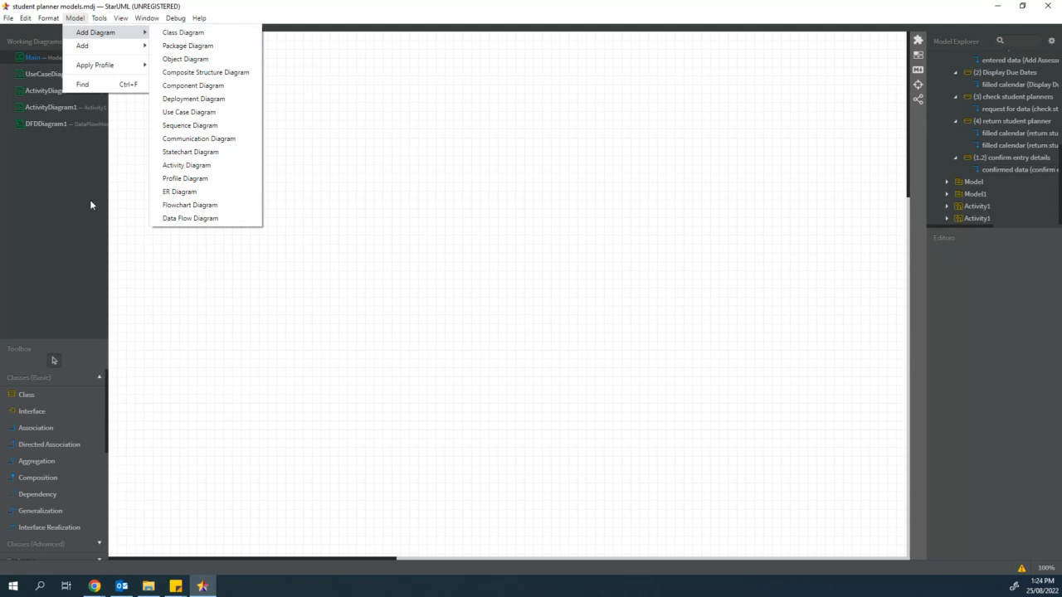
{"action": "left_click", "coordinate": [59, 181]}
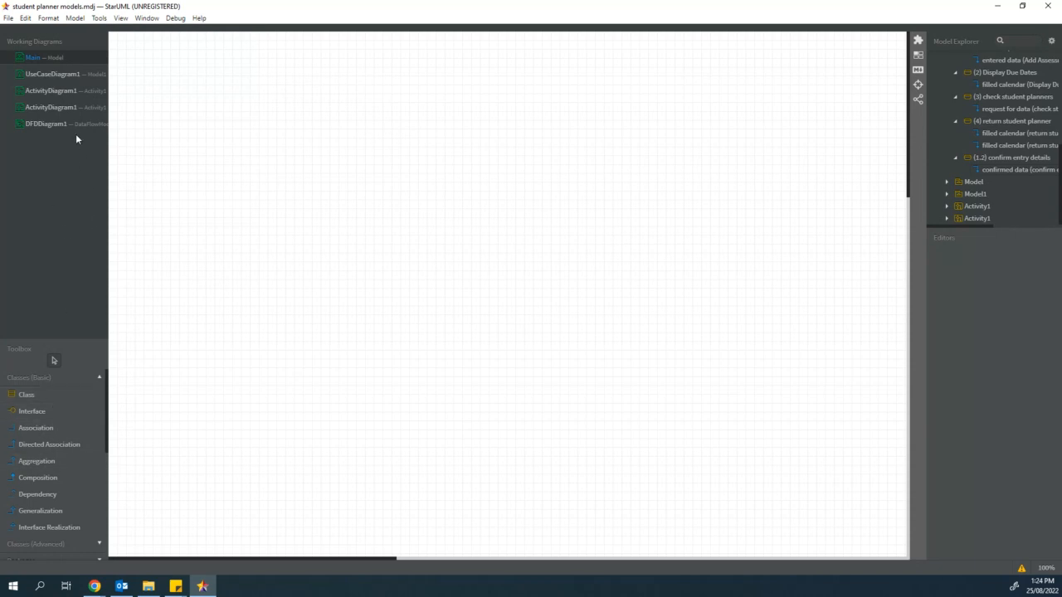
Step: Look through the two existing activity diagrams and the data flow diagram of the student planner
{"action": "left_click", "coordinate": [48, 92]}
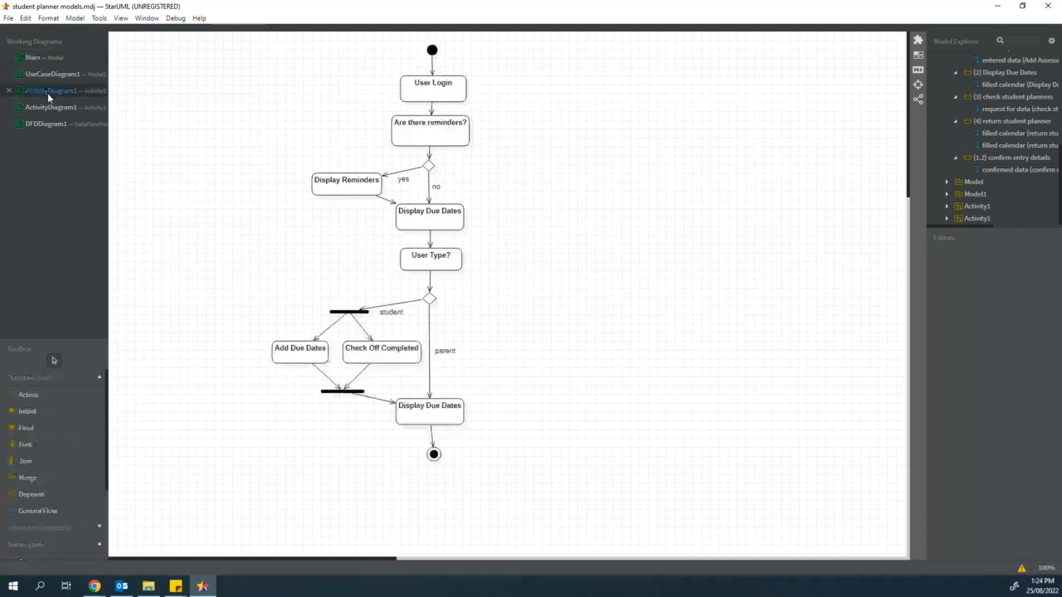
{"action": "left_click", "coordinate": [54, 108]}
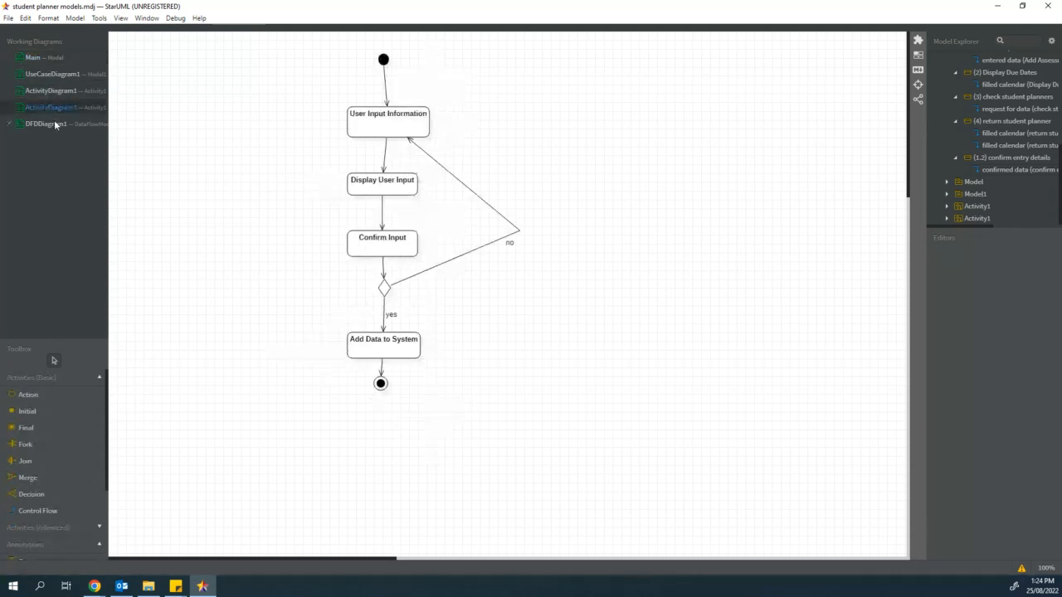
{"action": "left_click", "coordinate": [54, 124]}
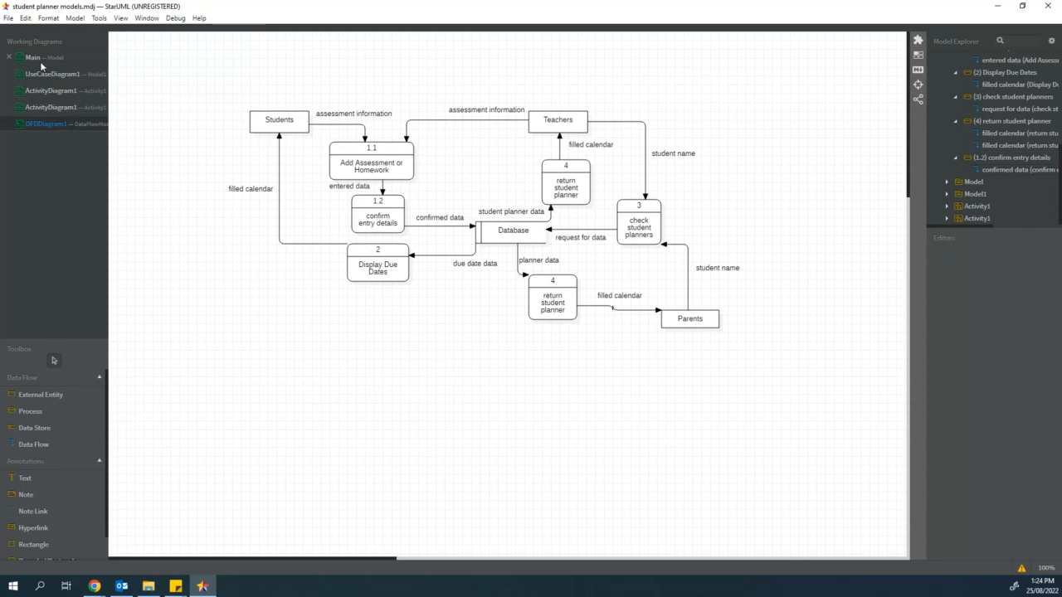
{"action": "left_click", "coordinate": [62, 104]}
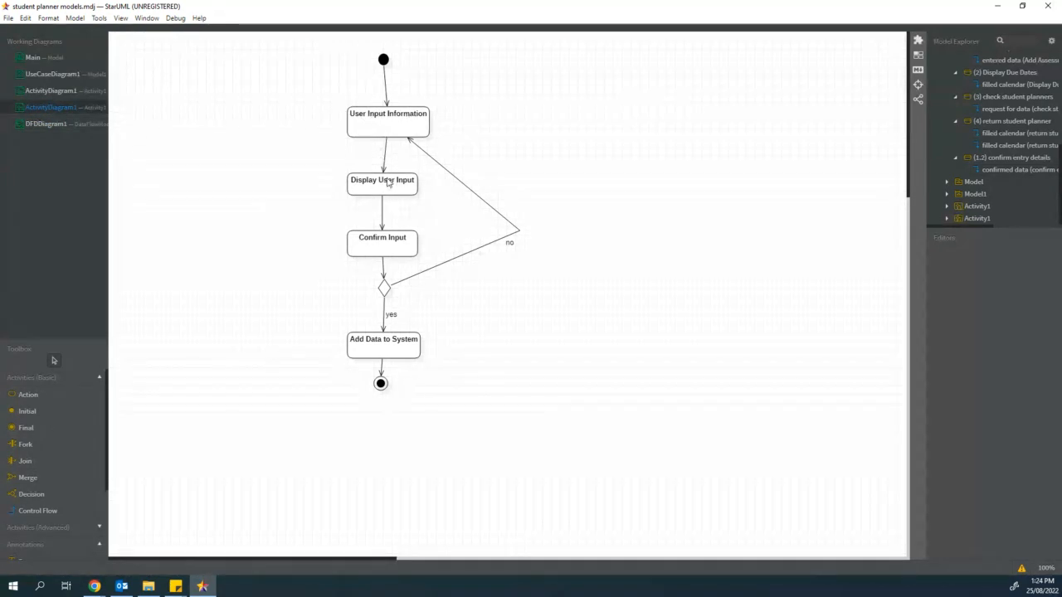
{"action": "left_click", "coordinate": [46, 126]}
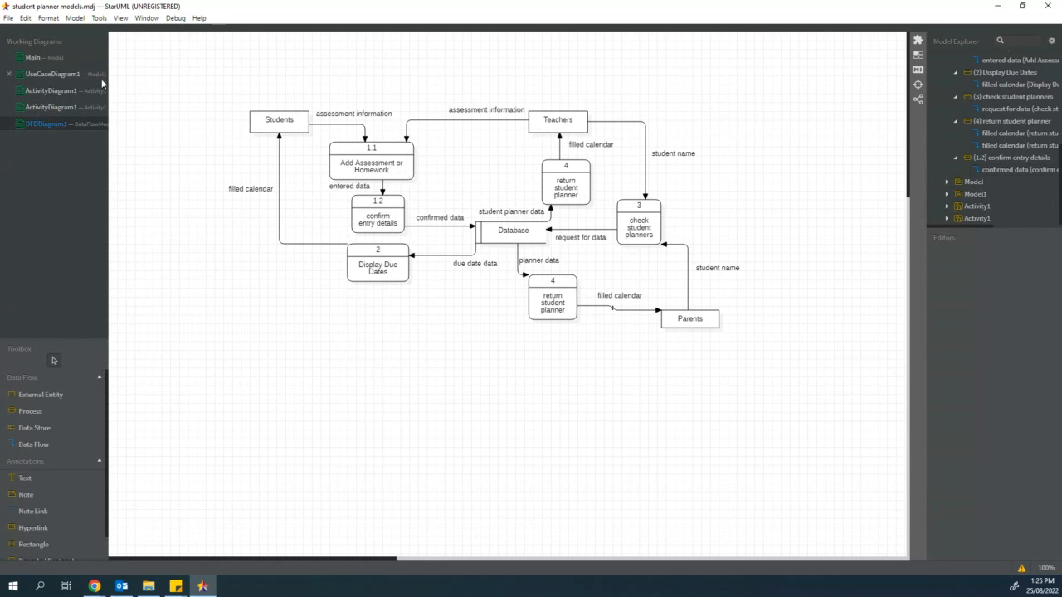
Step: Open the empty Main diagram and draw a class named Assessment Task in its upper area
{"action": "left_click", "coordinate": [39, 57]}
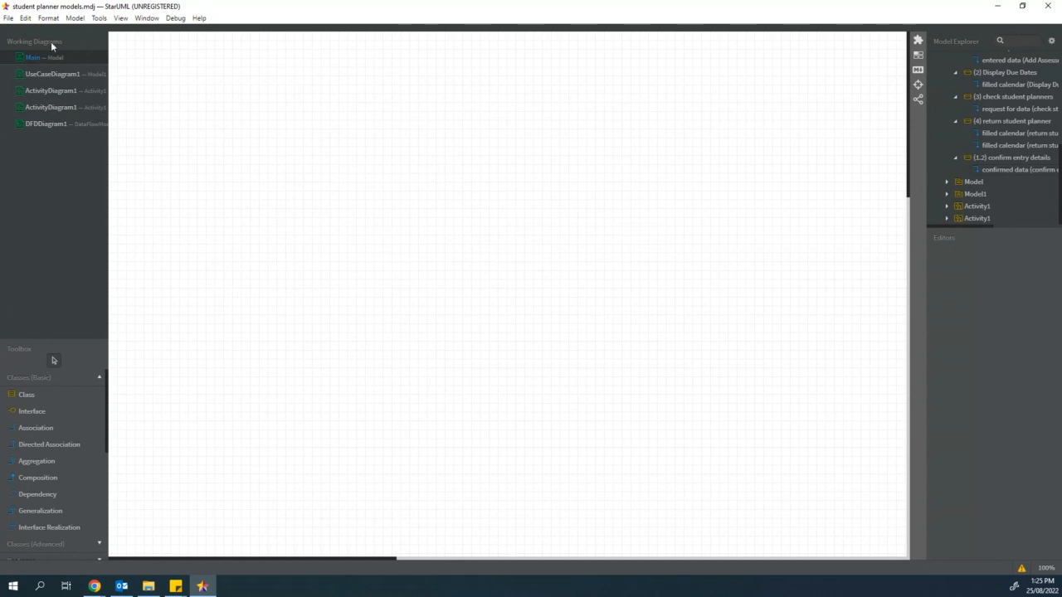
{"action": "left_click", "coordinate": [38, 397]}
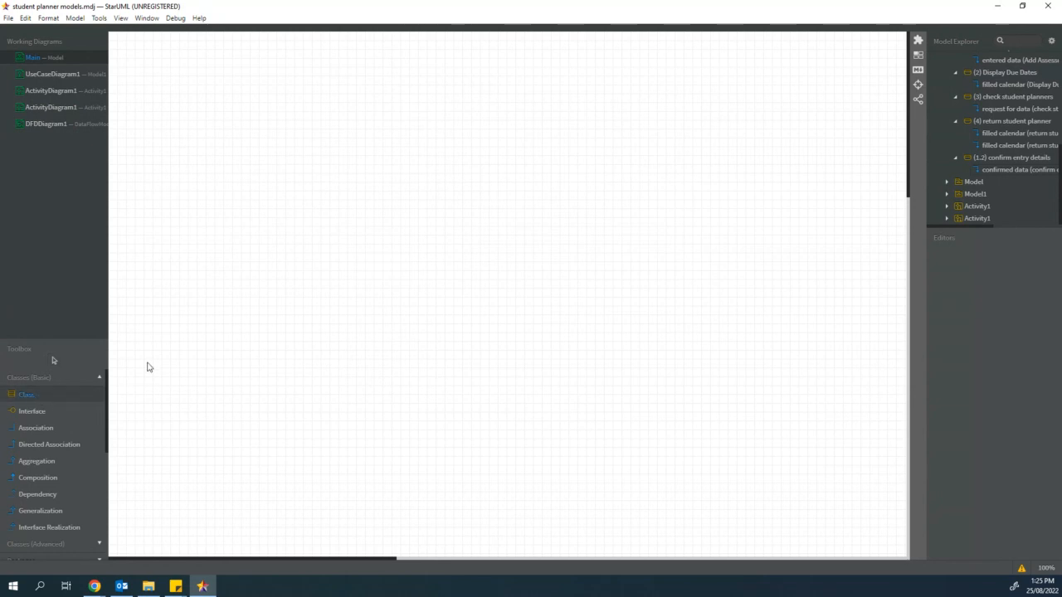
{"action": "left_click_drag", "start_coordinate": [225, 98], "coordinate": [291, 159]}
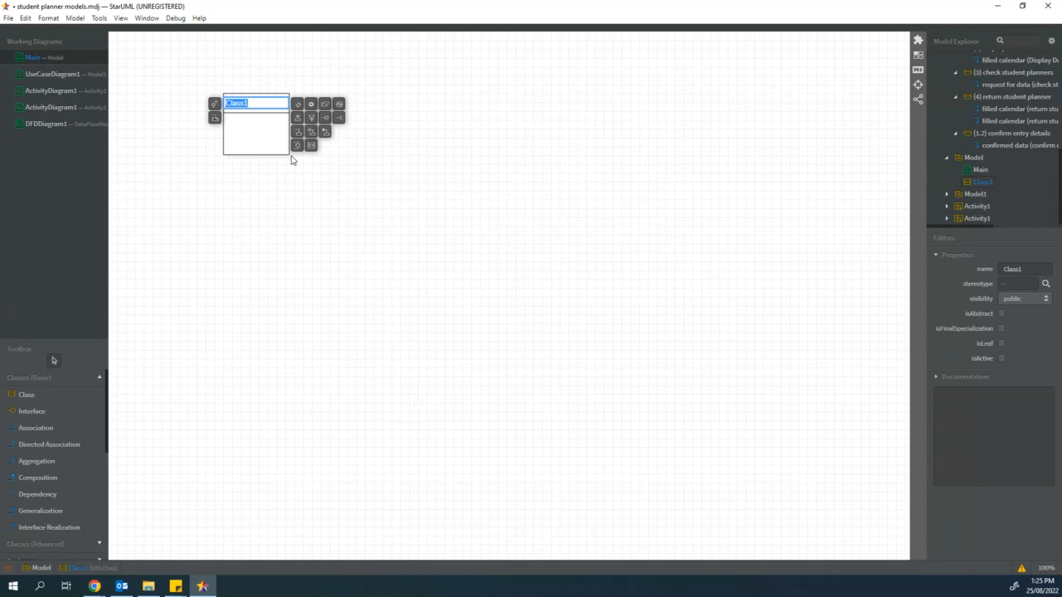
{"action": "type", "text": "ASsessment"}
{"action": "key", "text": "BackSpace"}
{"action": "key", "text": "ctrl+a"}
{"action": "key", "text": "BackSpace"}
{"action": "type", "text": "Assessment Task"}
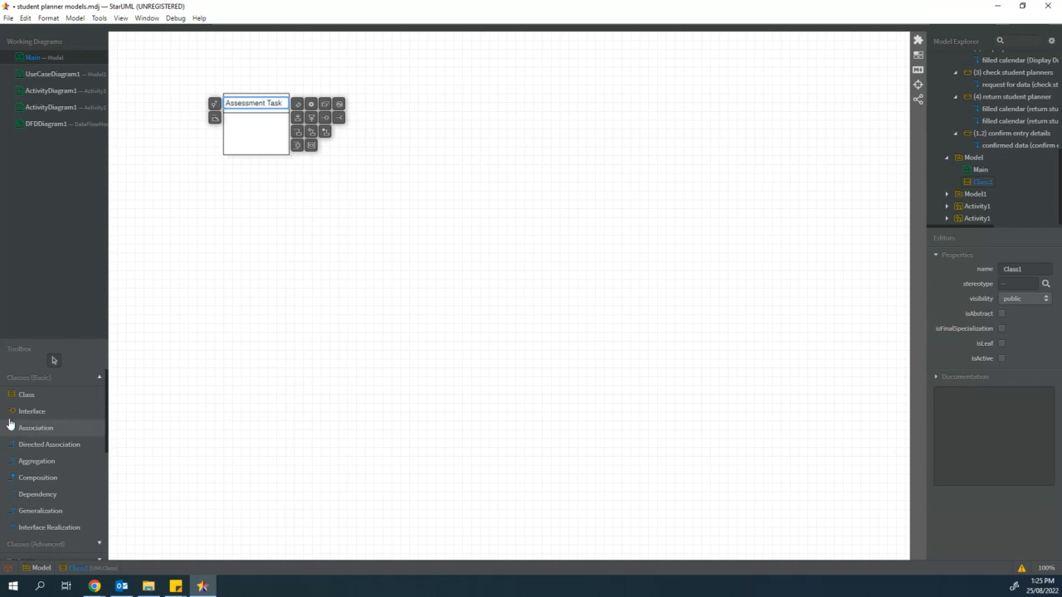
Step: Draw a second class beside Assessment Task and name it Homework Tasks
{"action": "left_click", "coordinate": [30, 395]}
{"action": "left_click_drag", "start_coordinate": [382, 94], "coordinate": [444, 147]}
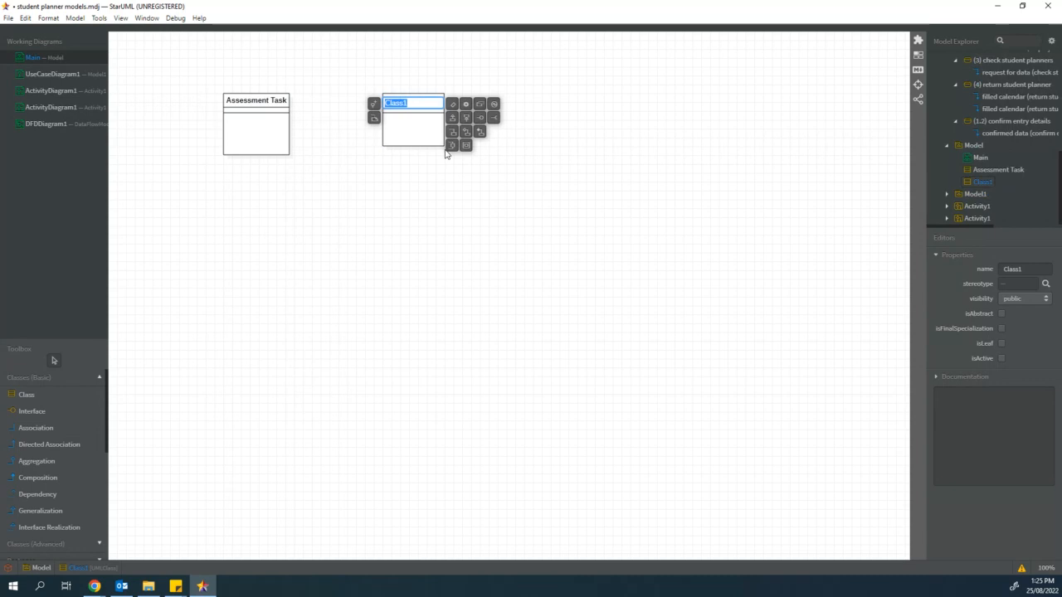
{"action": "type", "text": "Homeowrk"}
{"action": "type", "text": " Tasks"}
{"action": "key", "text": "Left"}
{"action": "key", "text": "Left"}
{"action": "key", "text": "BackSpace"}
{"action": "type", "text": "o"}
{"action": "left_click", "coordinate": [433, 219]}
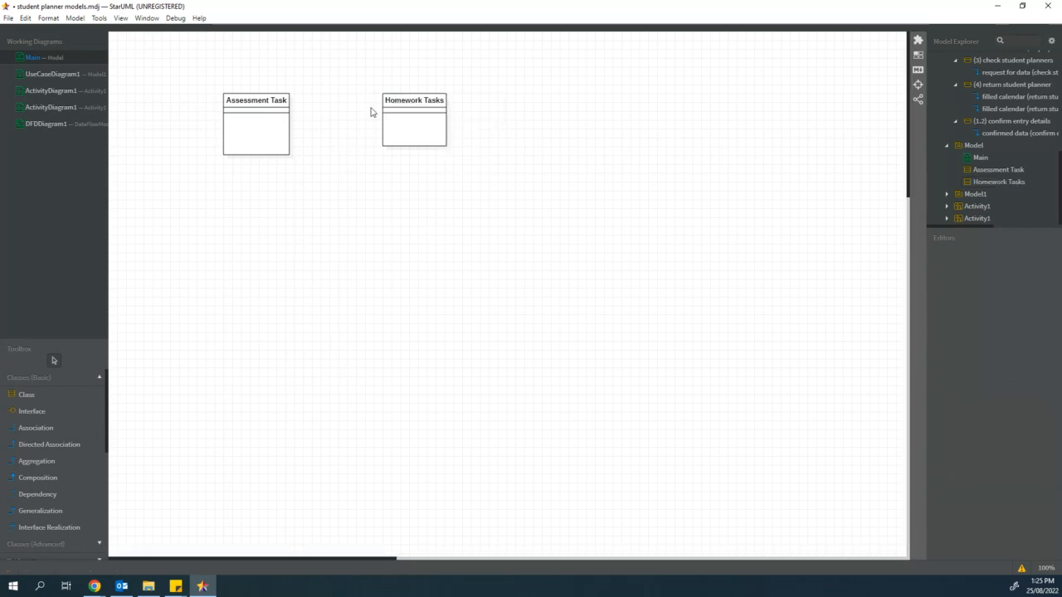
Step: Draw a third class beside Homework Tasks and name it User Accounts
{"action": "left_click", "coordinate": [31, 399]}
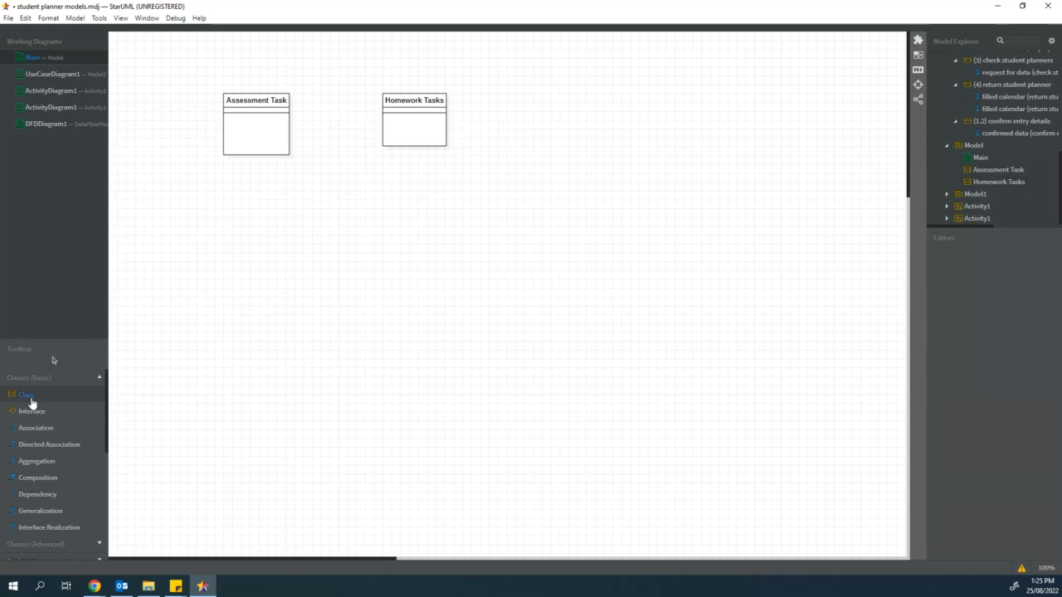
{"action": "left_click_drag", "start_coordinate": [511, 98], "coordinate": [580, 155]}
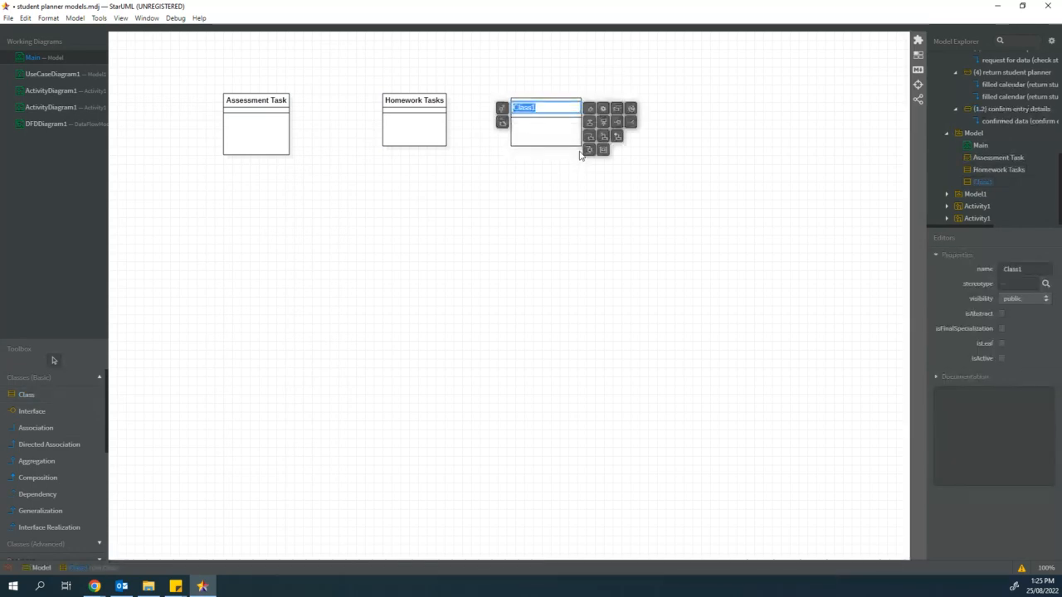
{"action": "type", "text": "User Accounts"}
{"action": "left_click", "coordinate": [568, 174]}
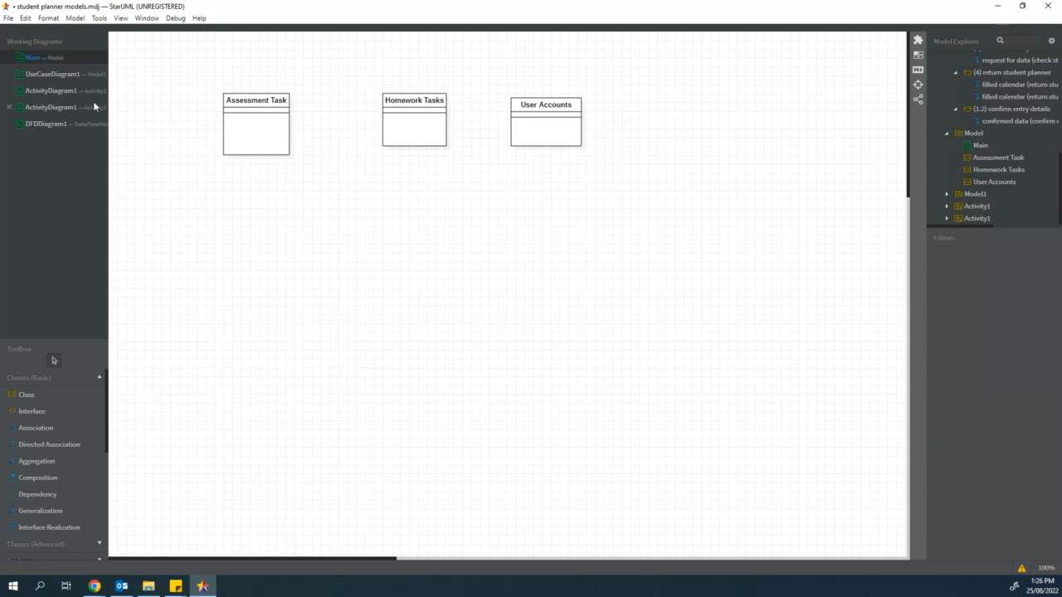
Step: Consult the data flow diagram, and add one attribute and one operation to the Assessment Task class in the Main diagram
{"action": "left_click", "coordinate": [72, 121]}
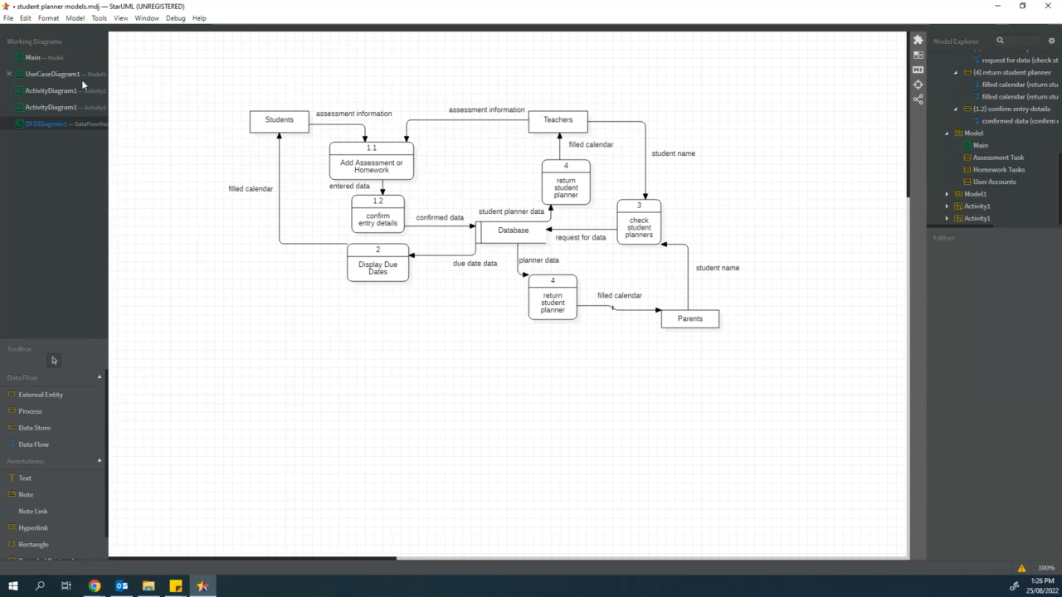
{"action": "left_click", "coordinate": [54, 58]}
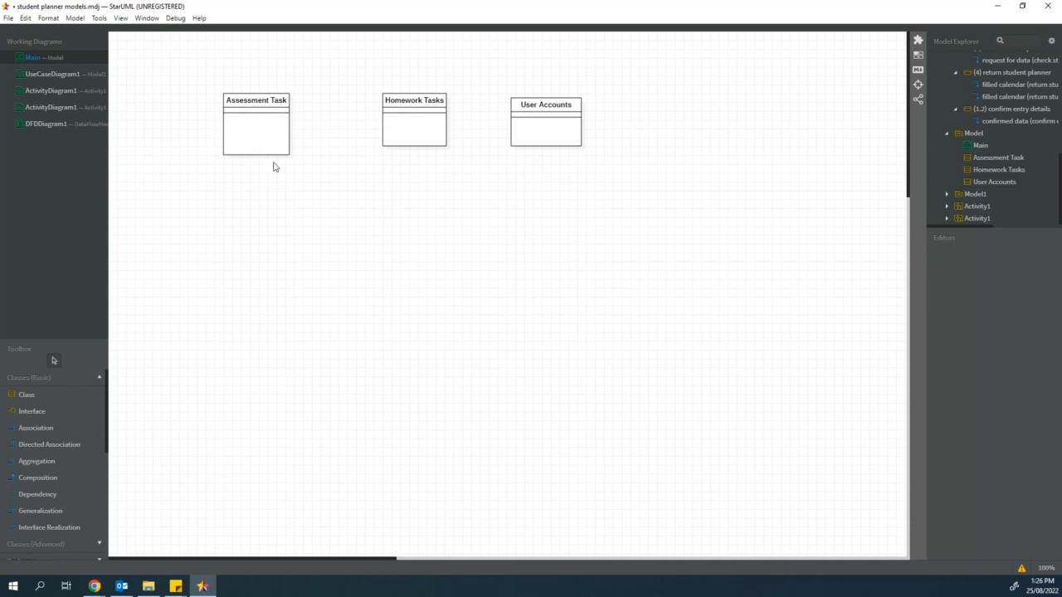
{"action": "left_click", "coordinate": [250, 101]}
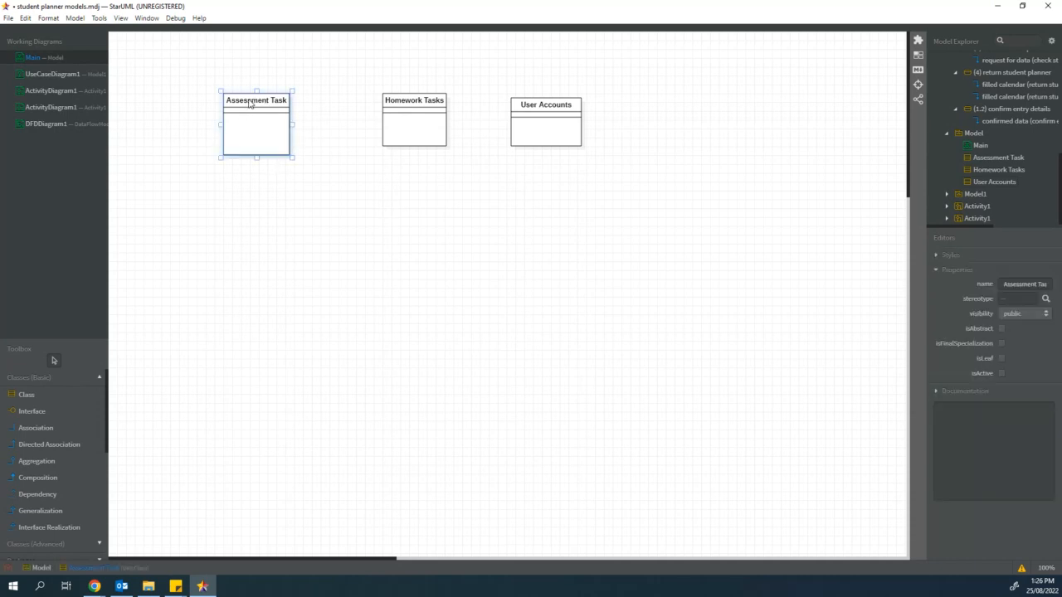
{"action": "right_click", "coordinate": [263, 108]}
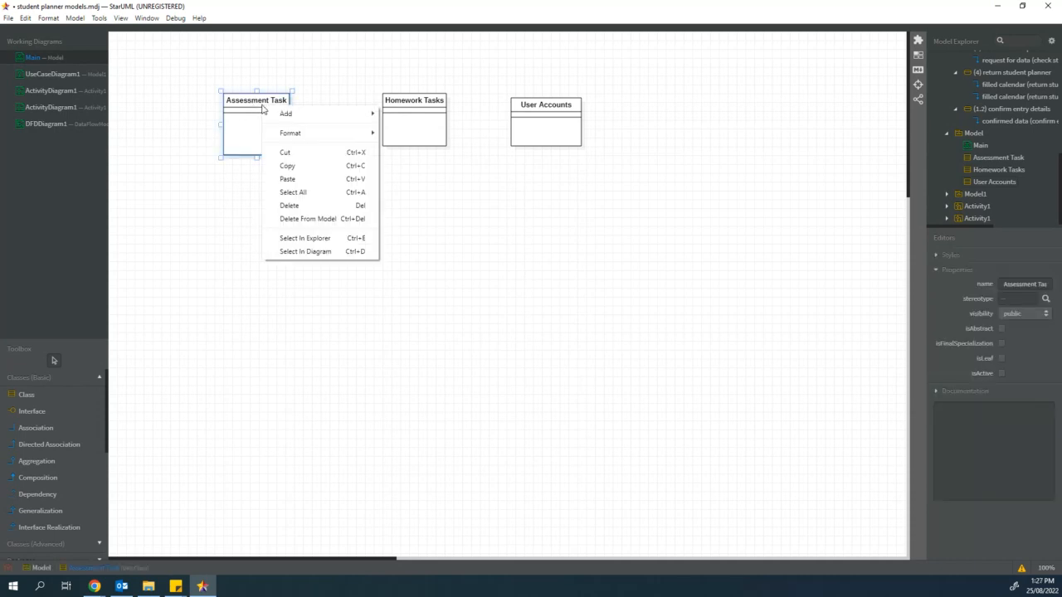
{"action": "mouse_move", "coordinate": [292, 115]}
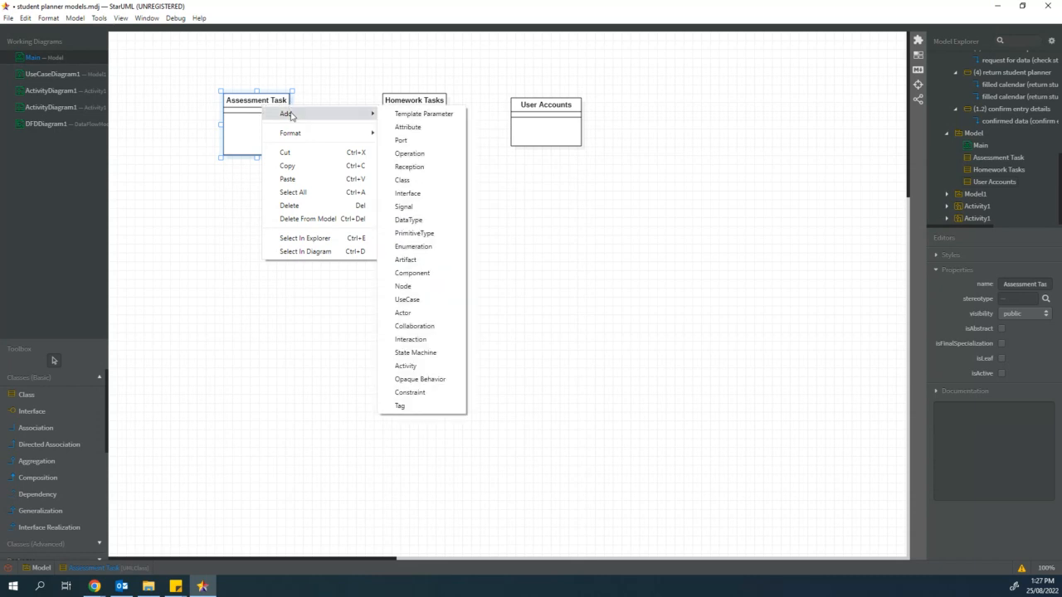
{"action": "left_click", "coordinate": [425, 127]}
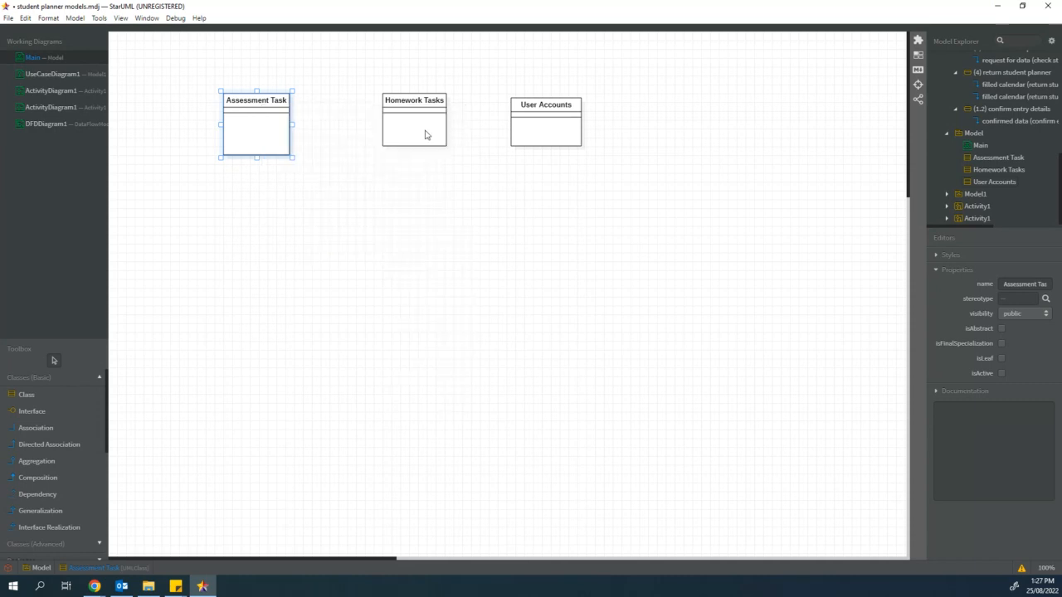
{"action": "right_click", "coordinate": [263, 137]}
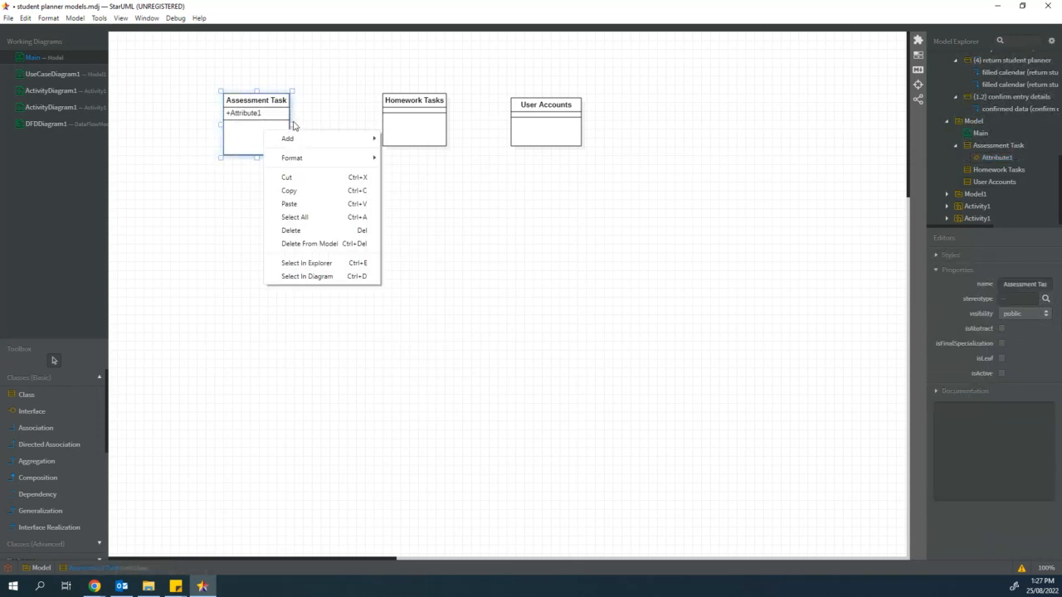
{"action": "mouse_move", "coordinate": [301, 139]}
{"action": "left_click", "coordinate": [413, 178]}
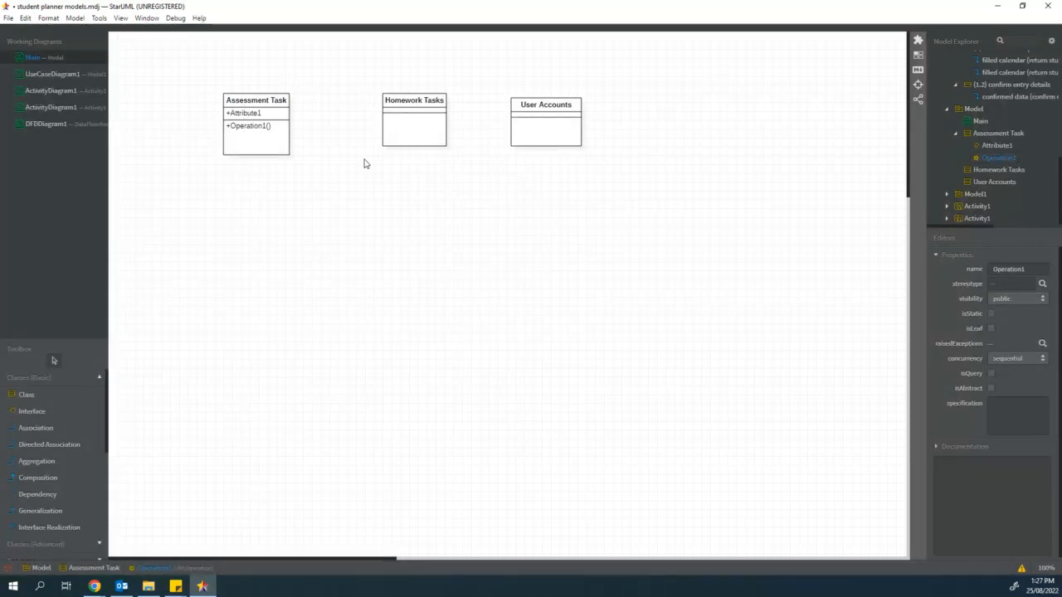
Step: Rename the Assessment Task class's attribute to Subject
{"action": "left_click", "coordinate": [242, 115]}
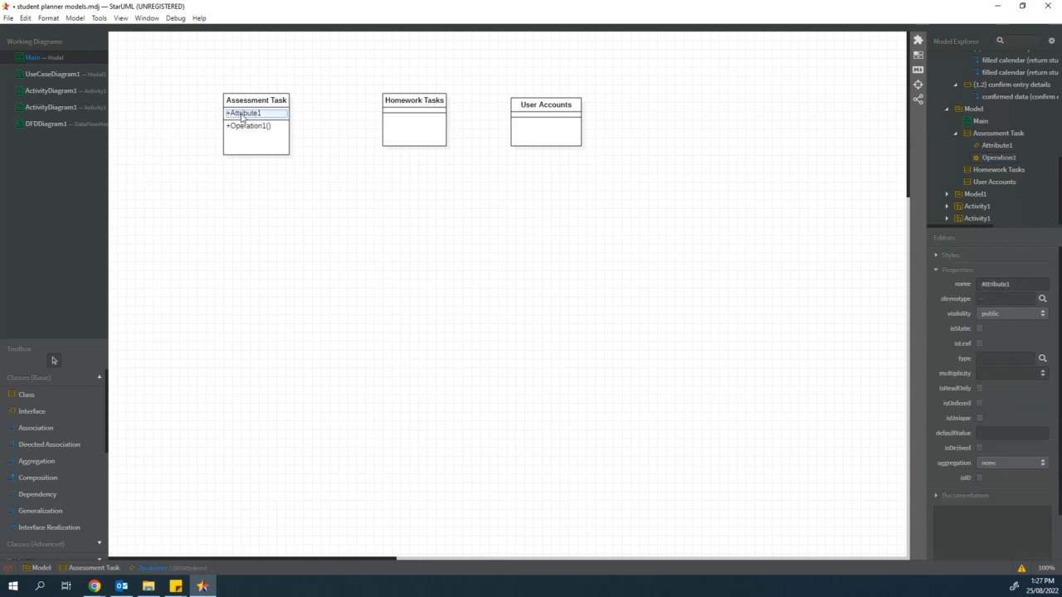
{"action": "double_click", "coordinate": [245, 114]}
{"action": "type", "text": "Subject"}
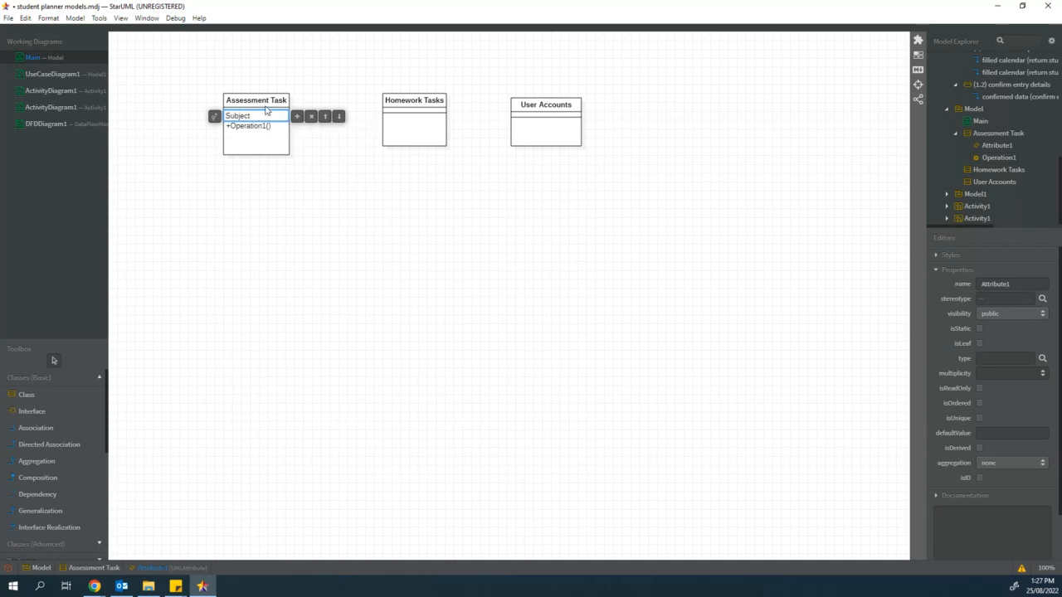
{"action": "key", "text": "Return"}
Step: Add two more attributes to the Assessment Task class, below Subject
{"action": "right_click", "coordinate": [273, 98]}
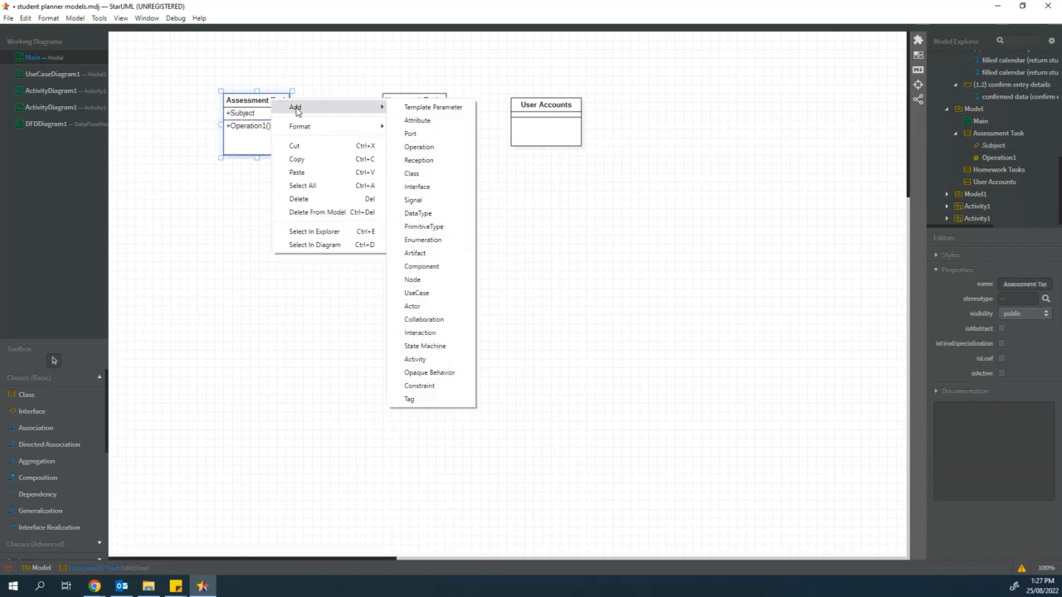
{"action": "left_click", "coordinate": [423, 119]}
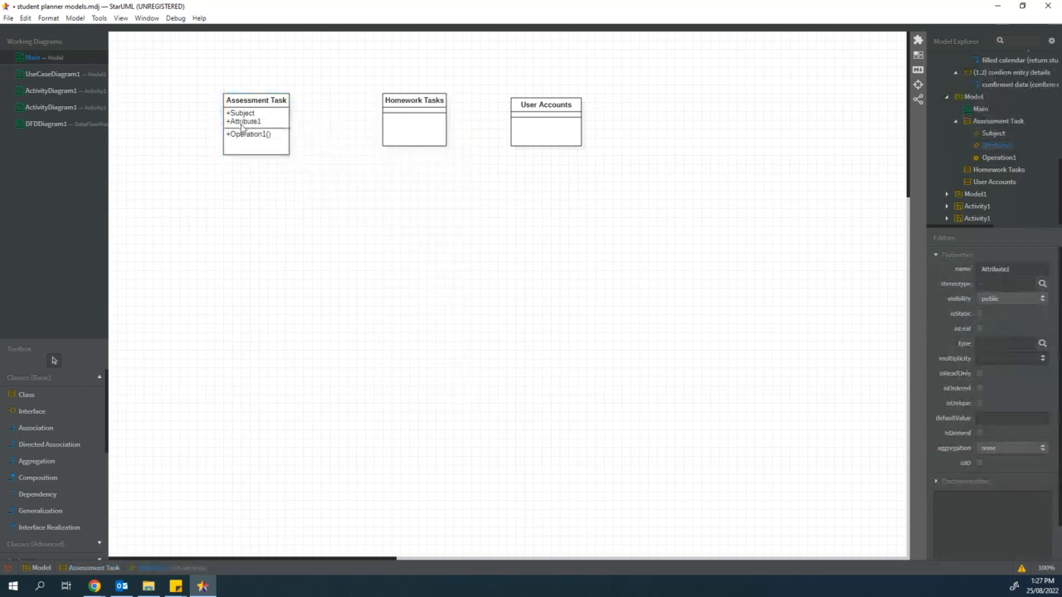
{"action": "left_click", "coordinate": [247, 123]}
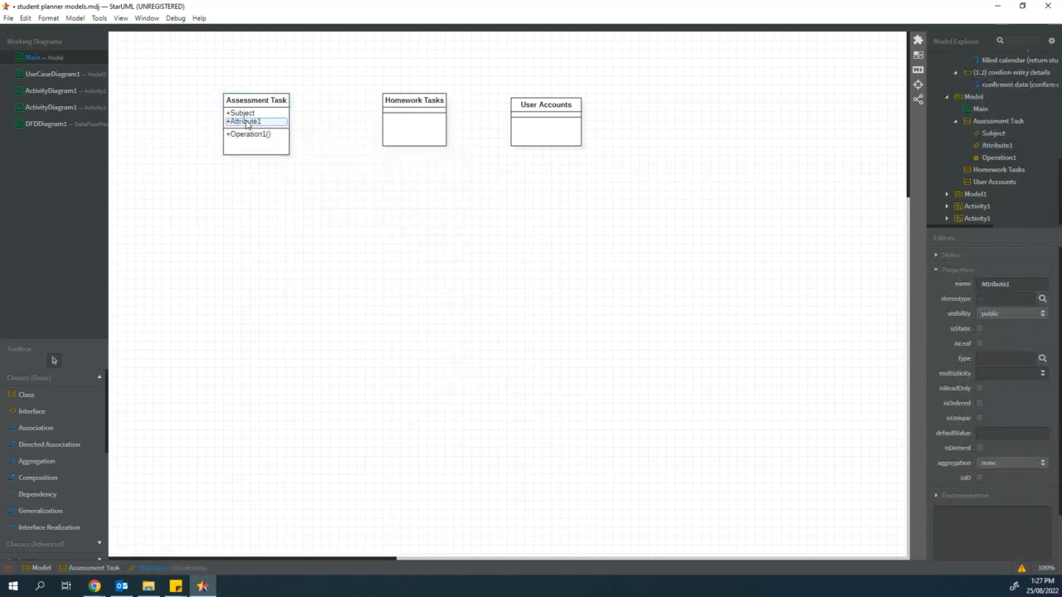
{"action": "double_click", "coordinate": [246, 123]}
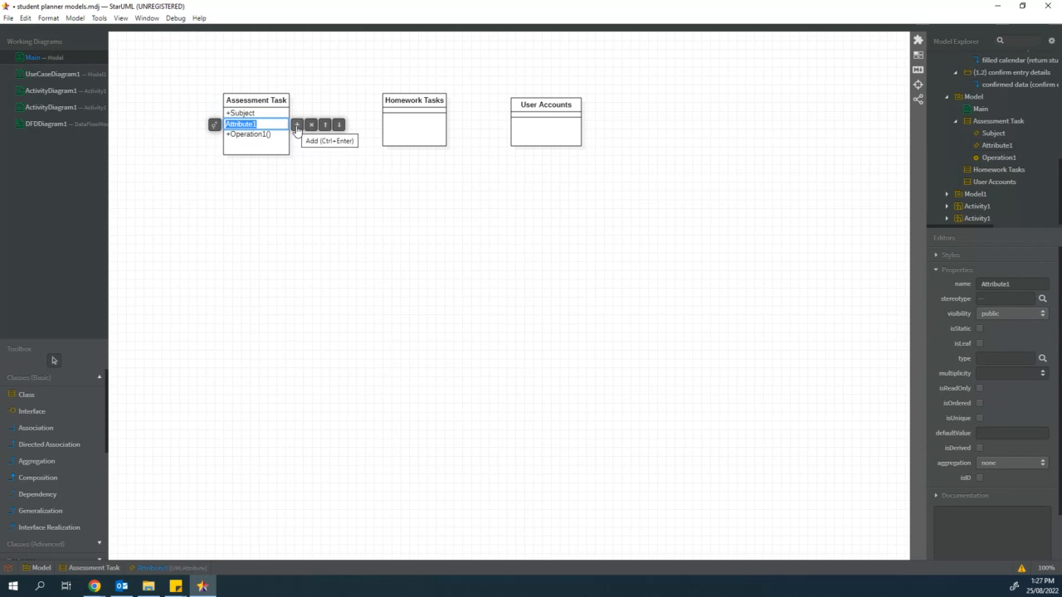
{"action": "left_click", "coordinate": [296, 125]}
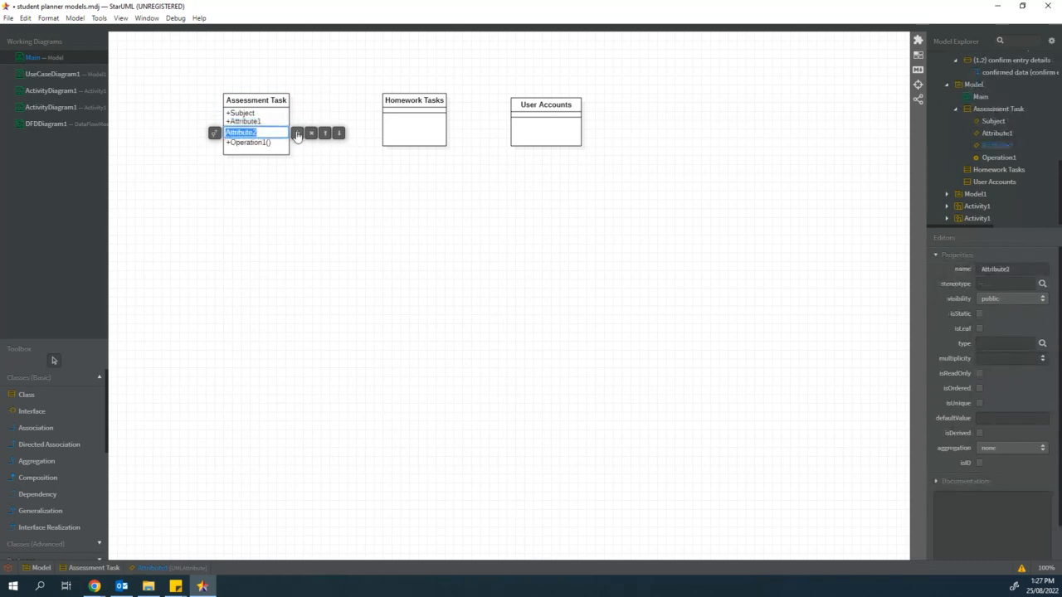
Step: Rename the two new Assessment Task attributes to Title and Due Date, in that order
{"action": "double_click", "coordinate": [253, 122]}
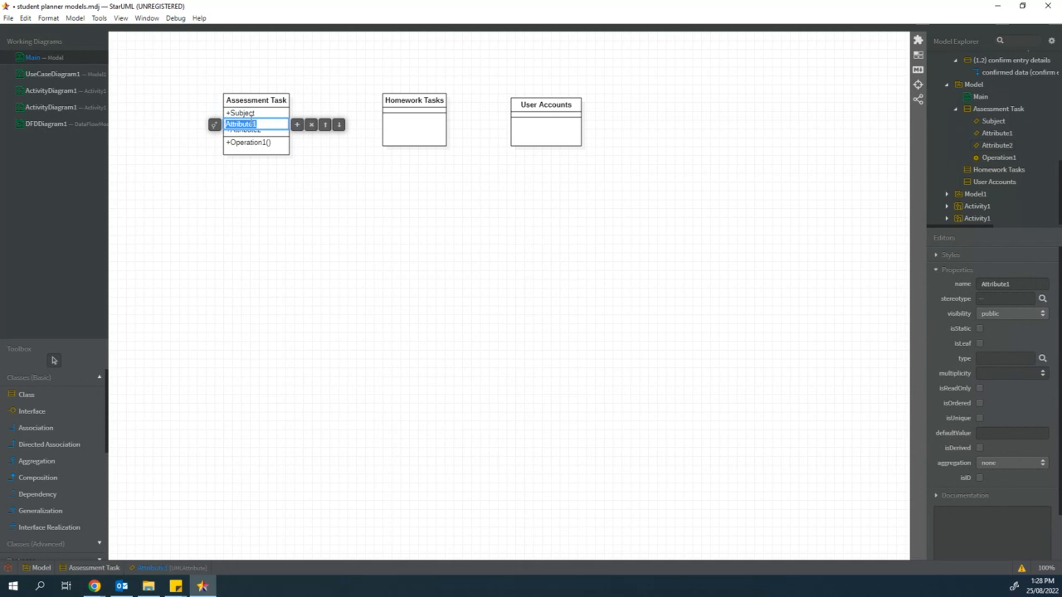
{"action": "type", "text": "Title"}
{"action": "key", "text": "Return"}
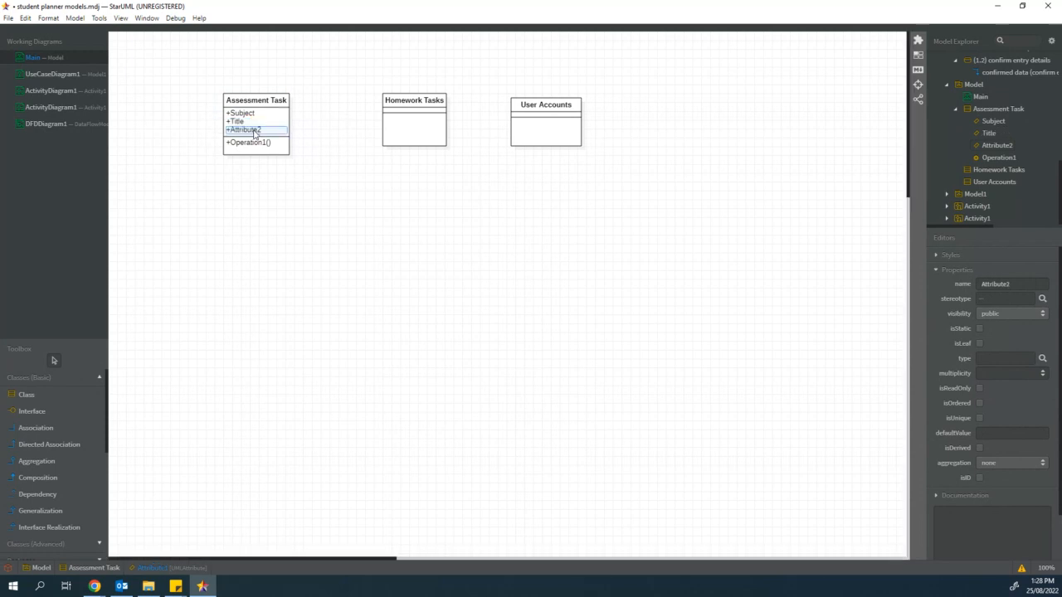
{"action": "double_click", "coordinate": [254, 132]}
{"action": "type", "text": "Due Date"}
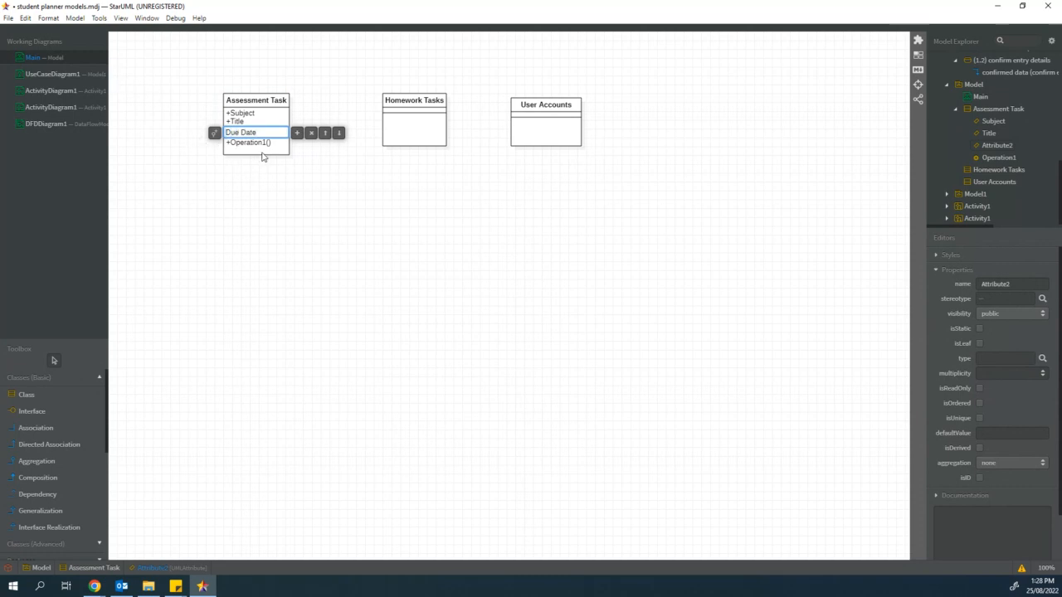
{"action": "left_click", "coordinate": [245, 168]}
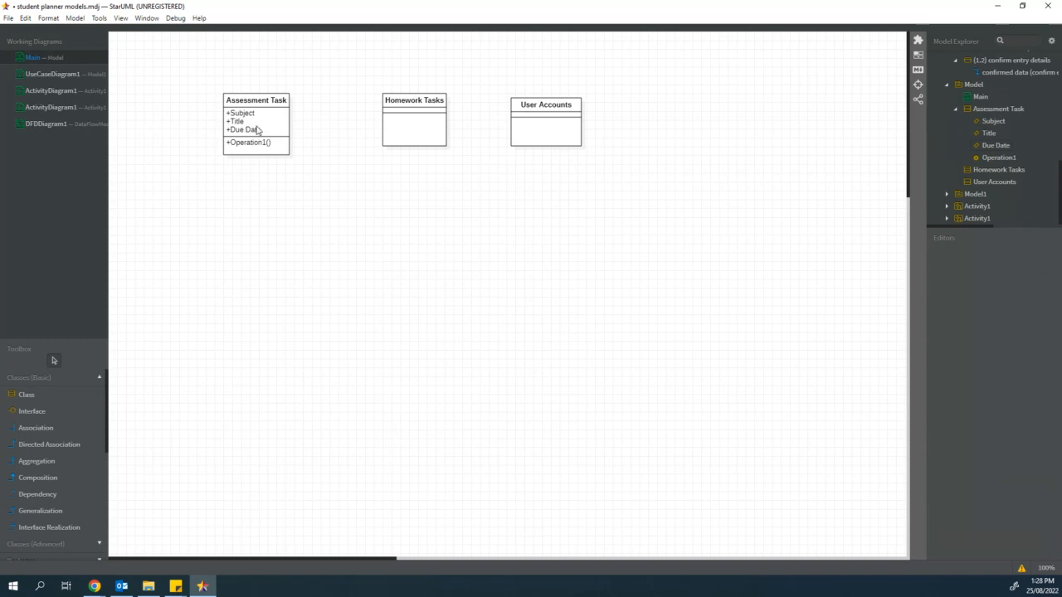
Step: Add an attribute named Conditions below Due Date in the Assessment Task class
{"action": "left_click", "coordinate": [257, 133]}
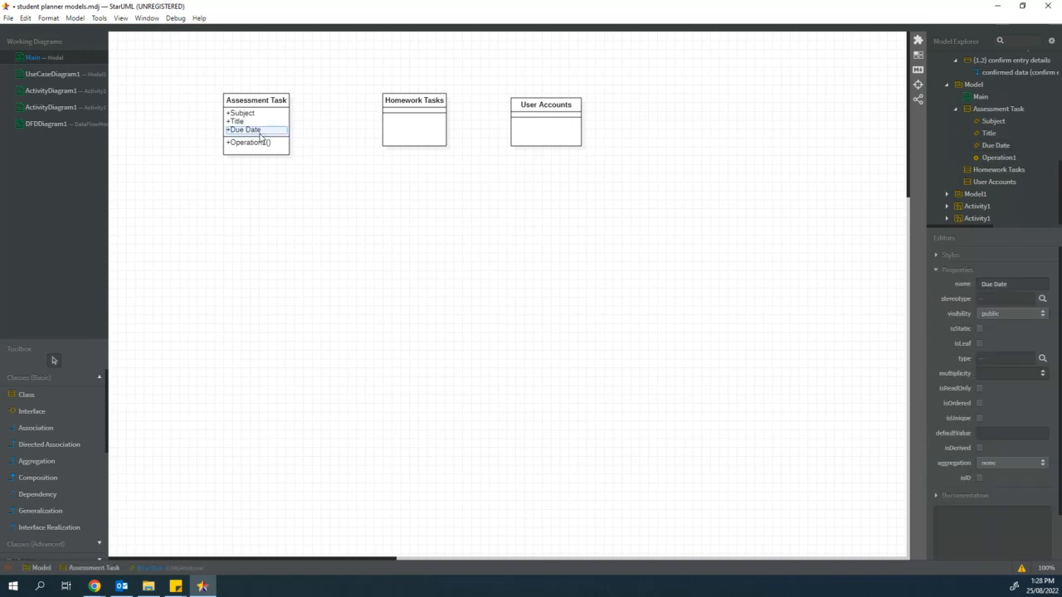
{"action": "double_click", "coordinate": [277, 134]}
{"action": "left_click", "coordinate": [296, 134]}
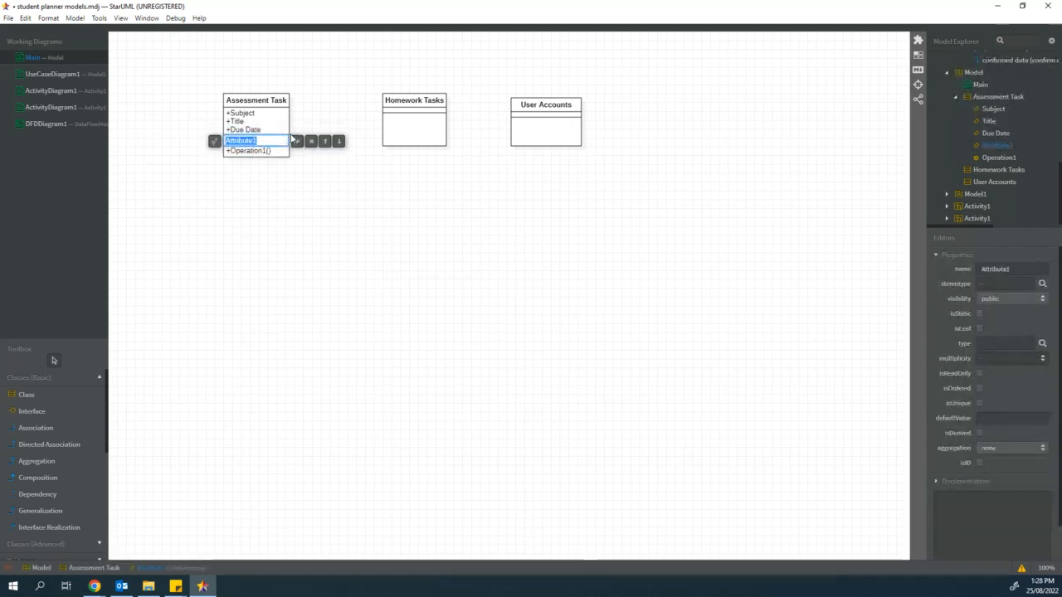
{"action": "type", "text": "Conditions"}
{"action": "left_click", "coordinate": [265, 173]}
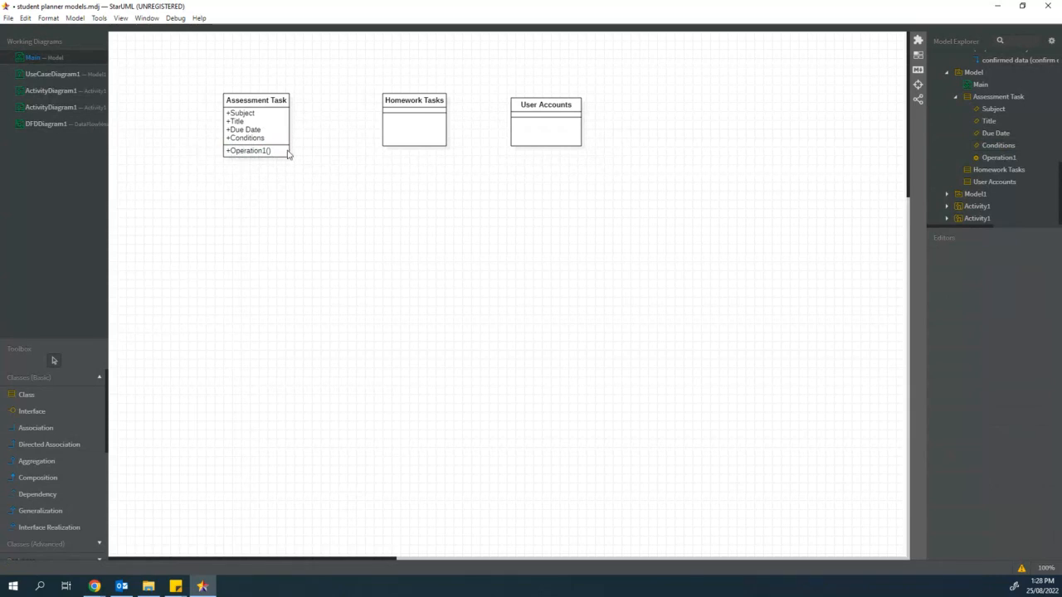
Step: Consult the data flow and activity diagrams, and rename the Assessment Task class's operation in the Main diagram to addAssessmentTasks
{"action": "left_click", "coordinate": [48, 123]}
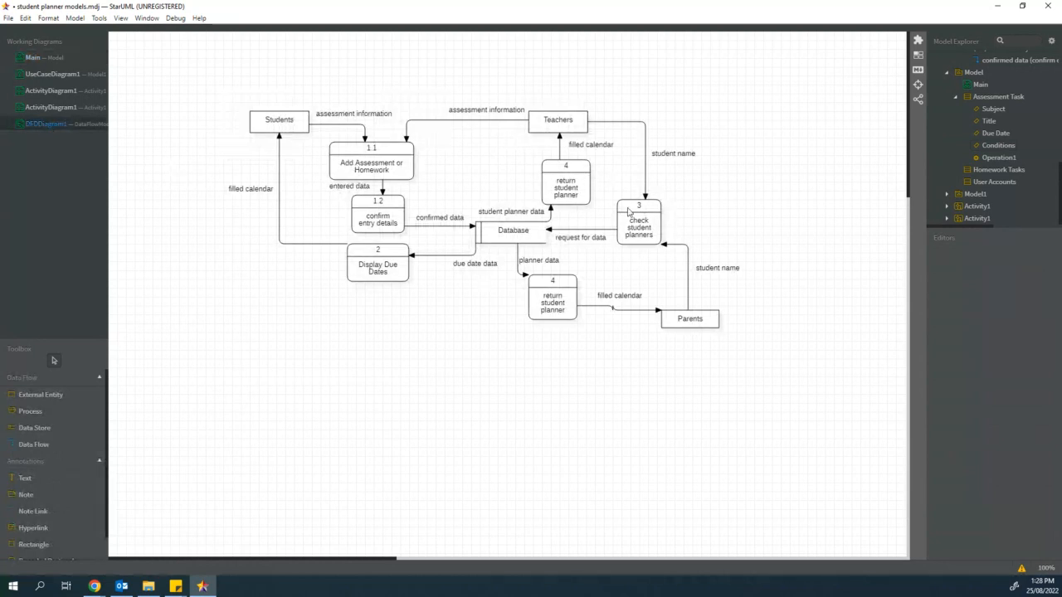
{"action": "left_click", "coordinate": [27, 93]}
{"action": "left_click", "coordinate": [47, 108]}
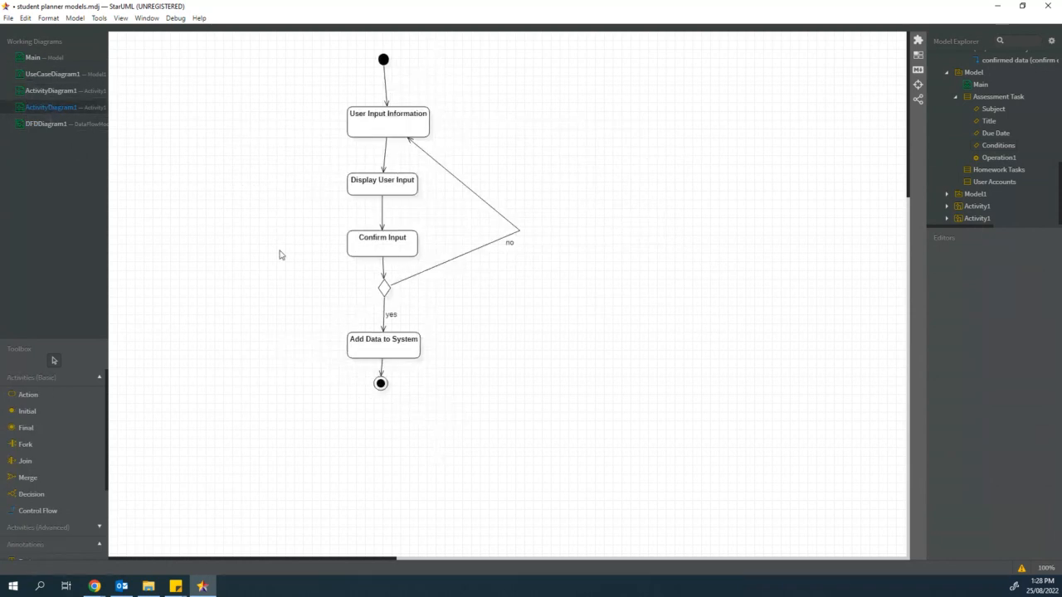
{"action": "left_click", "coordinate": [49, 123]}
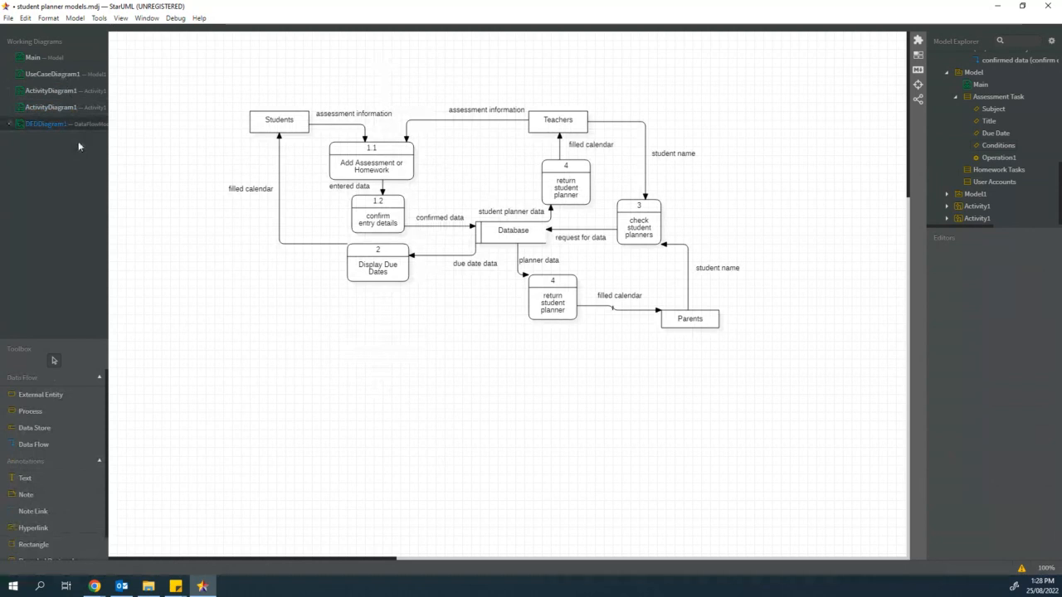
{"action": "left_click", "coordinate": [70, 57]}
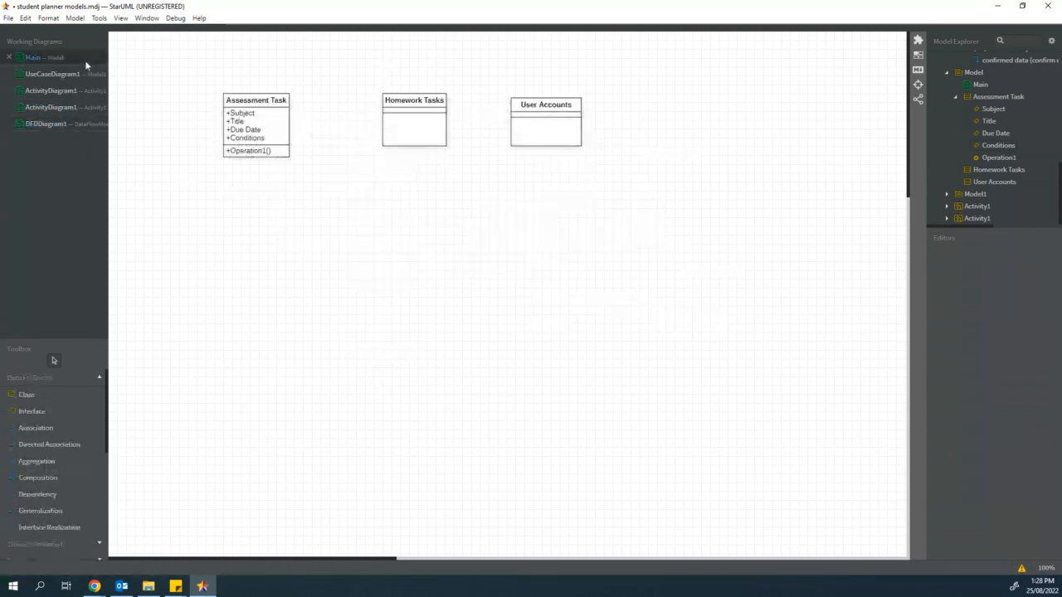
{"action": "double_click", "coordinate": [248, 150]}
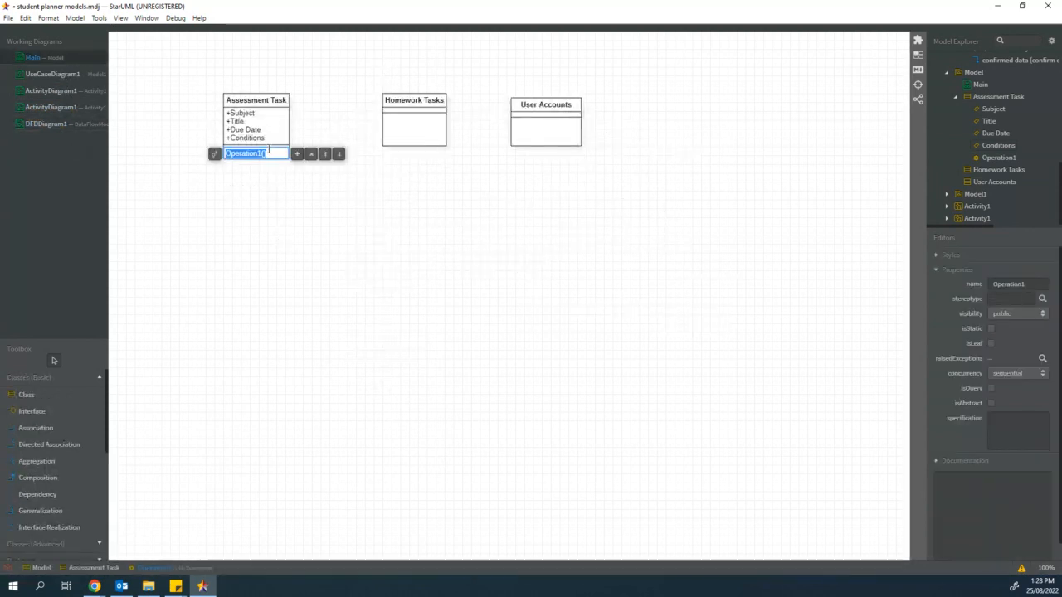
{"action": "type", "text": "addA"}
{"action": "type", "text": "ssessmen"}
{"action": "type", "text": "tTasks"}
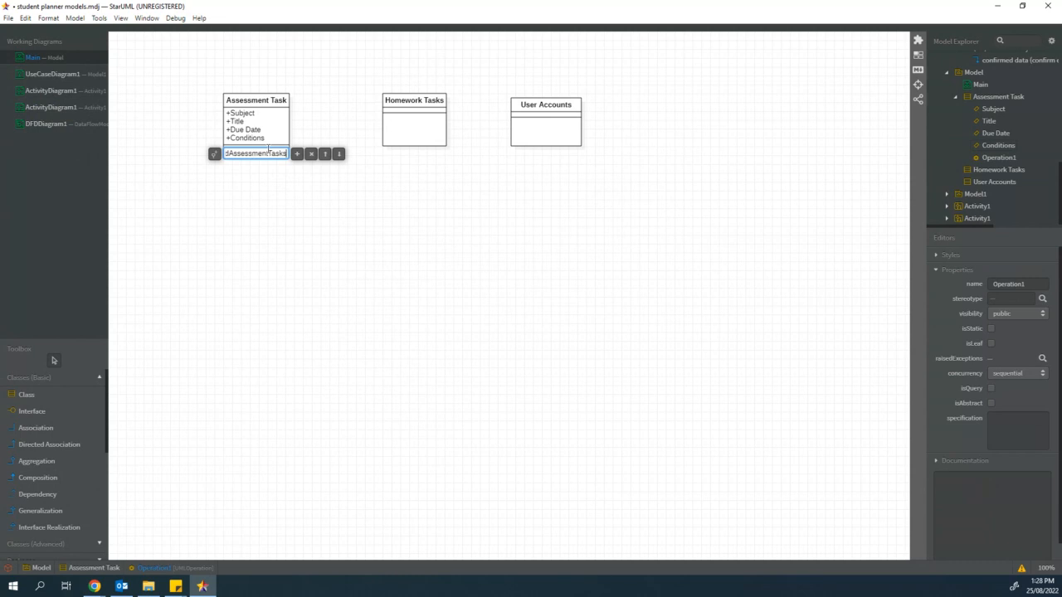
Step: Add the operations viewAssessmentTasks and completeAssessmentTasks to the Assessment Task class
{"action": "left_click", "coordinate": [297, 155]}
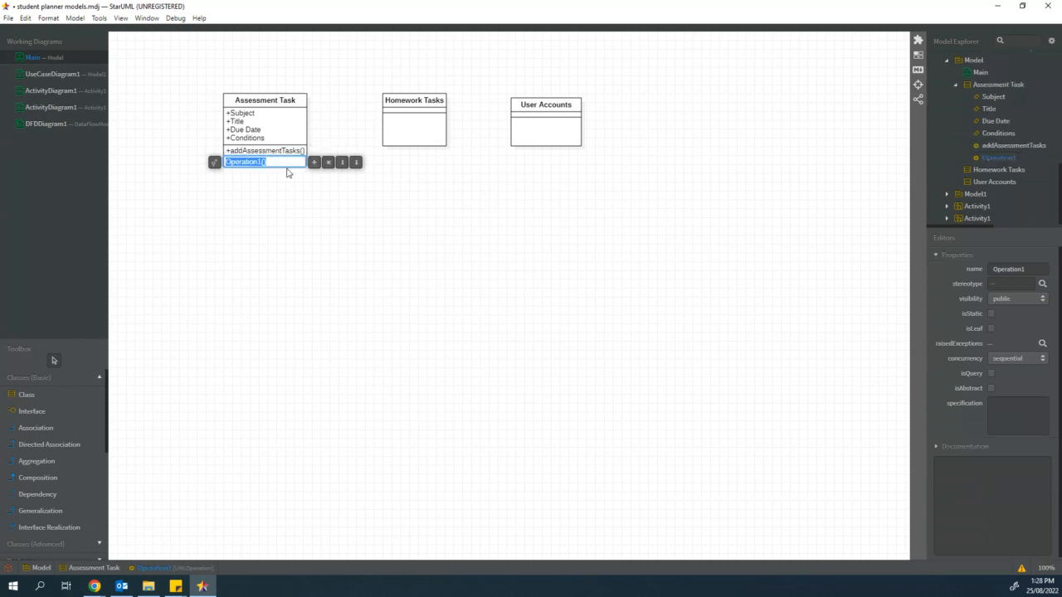
{"action": "type", "text": "viewAssessmentTasks"}
{"action": "left_click", "coordinate": [314, 162]}
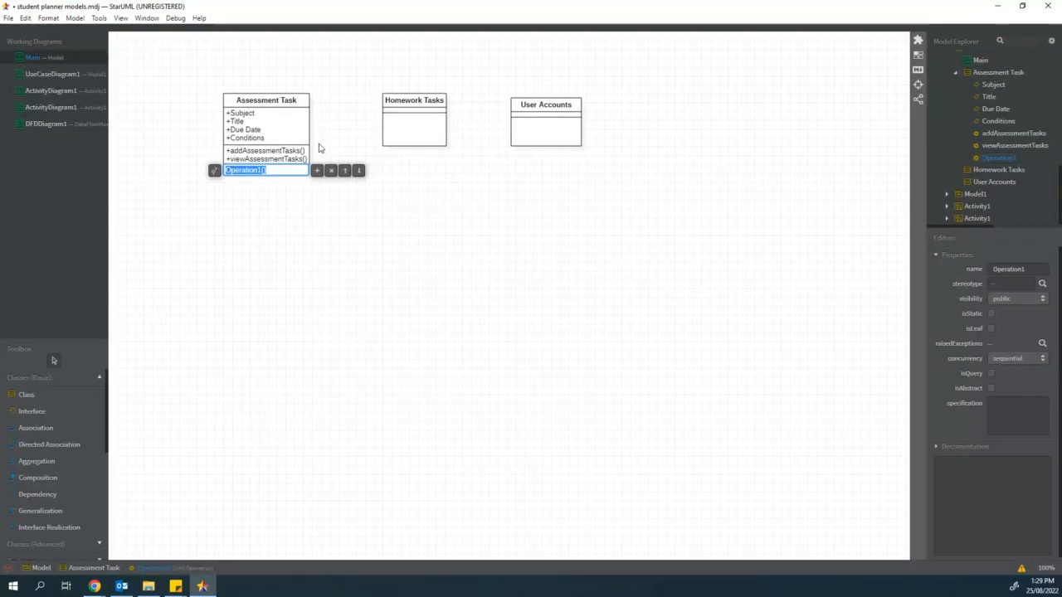
{"action": "type", "text": "com"}
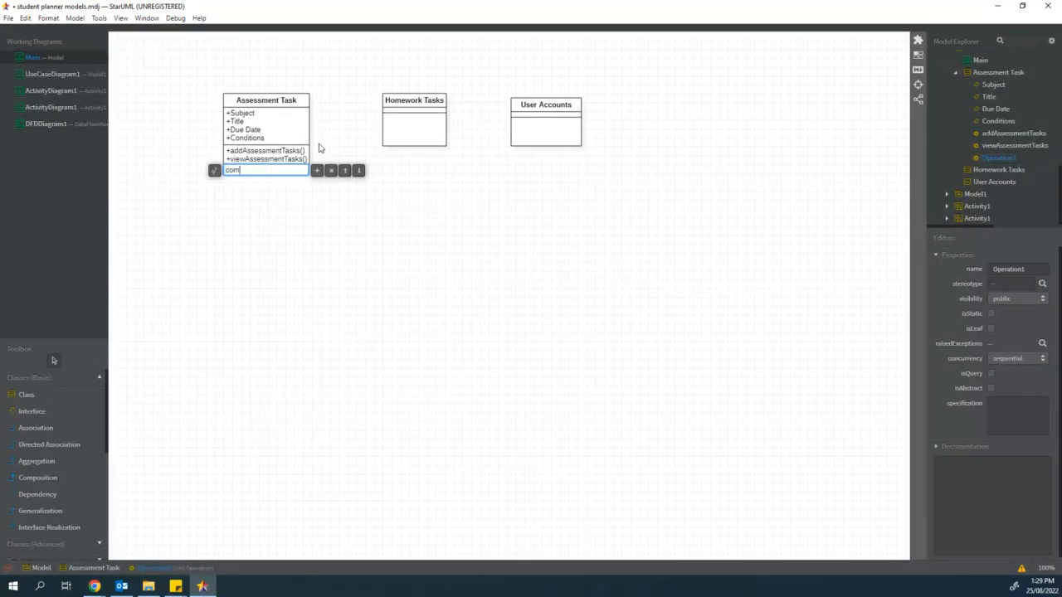
{"action": "type", "text": "pleteAssessmentTasks"}
{"action": "left_click", "coordinate": [323, 216]}
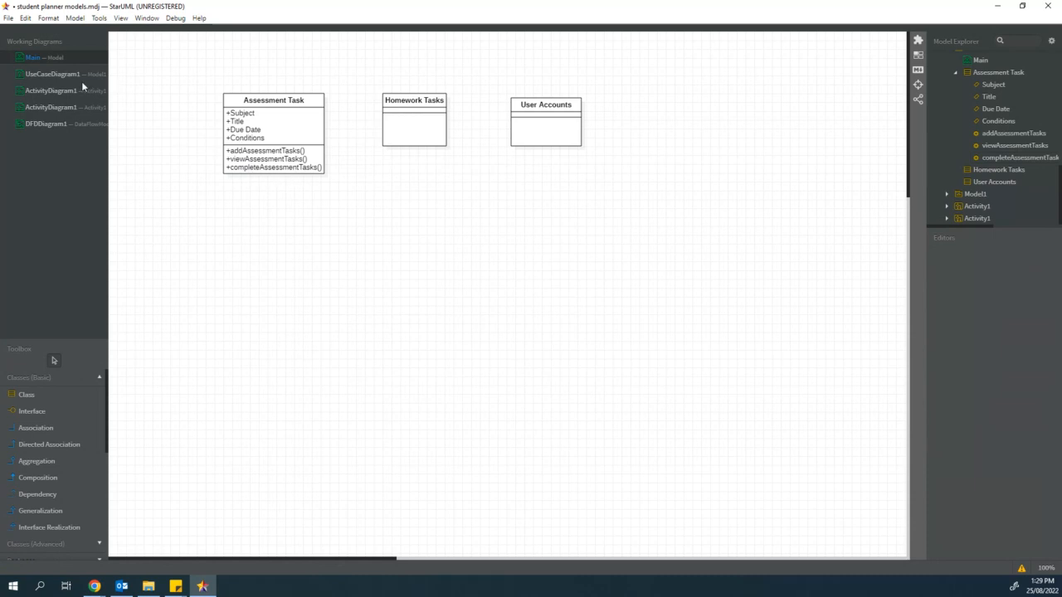
Step: Consult the use case diagram, and add a remindDate operation below completeAssessmentTasks in the Main diagram's Assessment Task class
{"action": "left_click", "coordinate": [60, 74]}
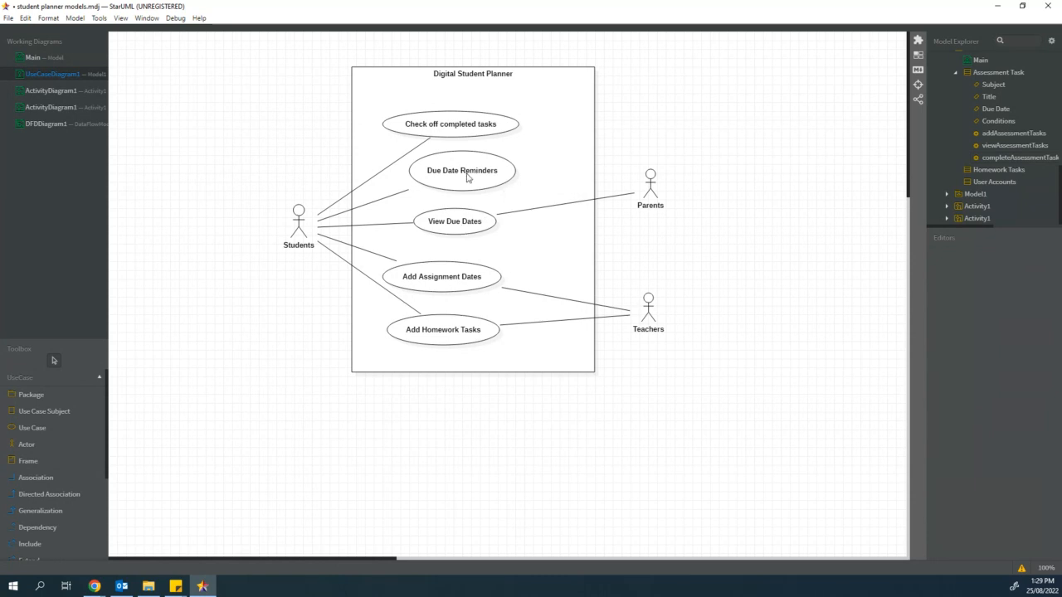
{"action": "left_click", "coordinate": [51, 58]}
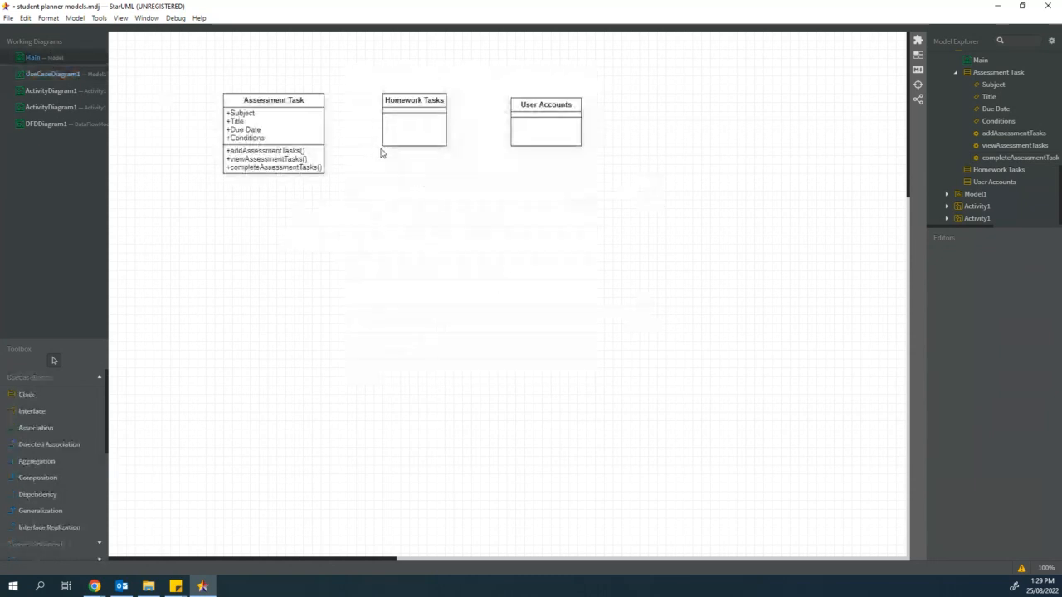
{"action": "left_click", "coordinate": [313, 168]}
{"action": "double_click", "coordinate": [303, 169]}
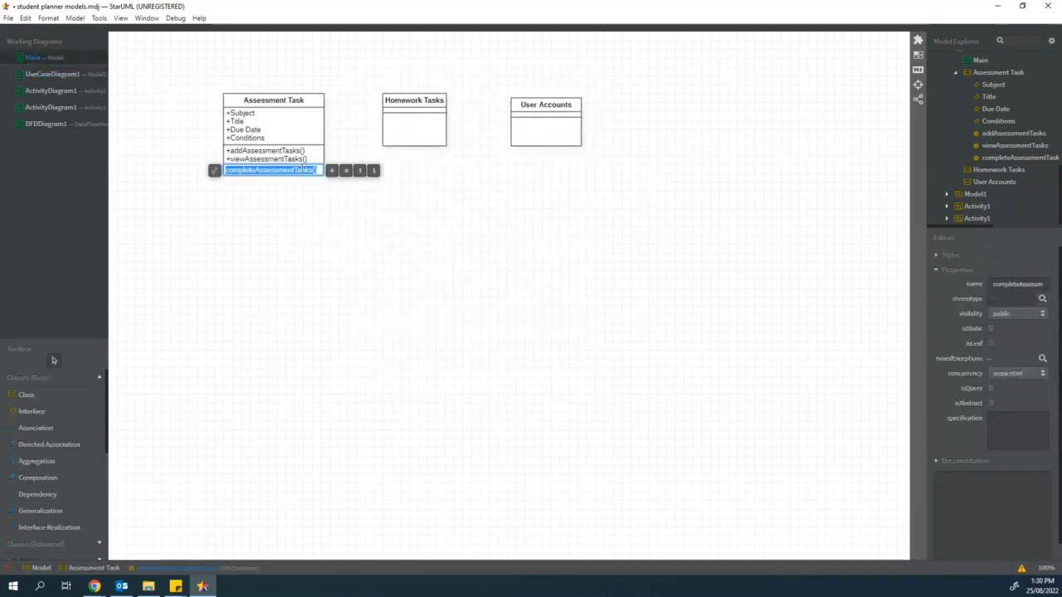
{"action": "left_click", "coordinate": [331, 172]}
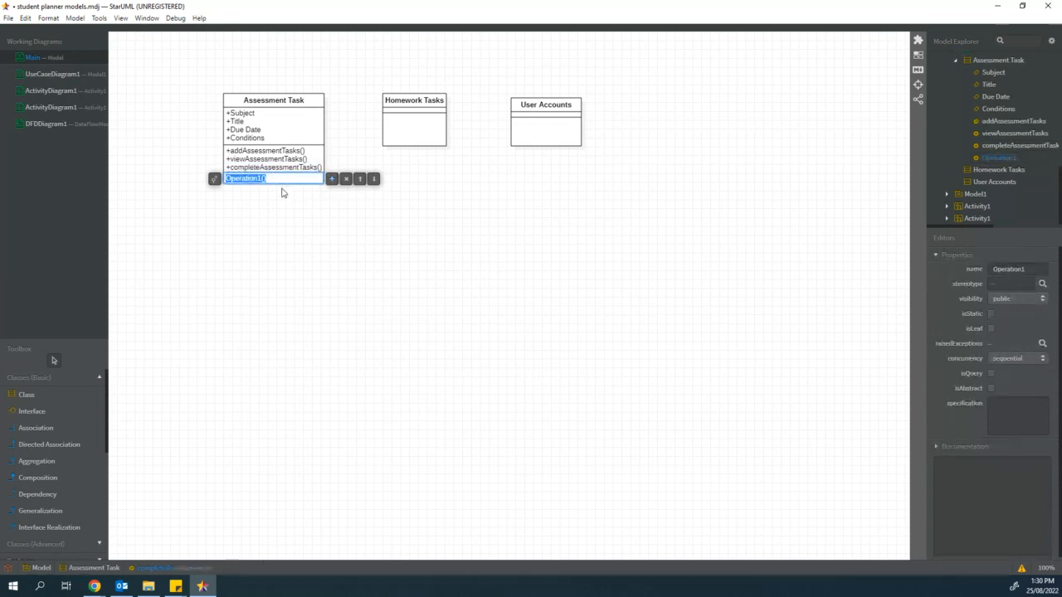
{"action": "type", "text": "rem"}
{"action": "key", "text": "BackSpace"}
{"action": "key", "text": "BackSpace"}
{"action": "key", "text": "BackSpace"}
{"action": "key", "text": "BackSpace"}
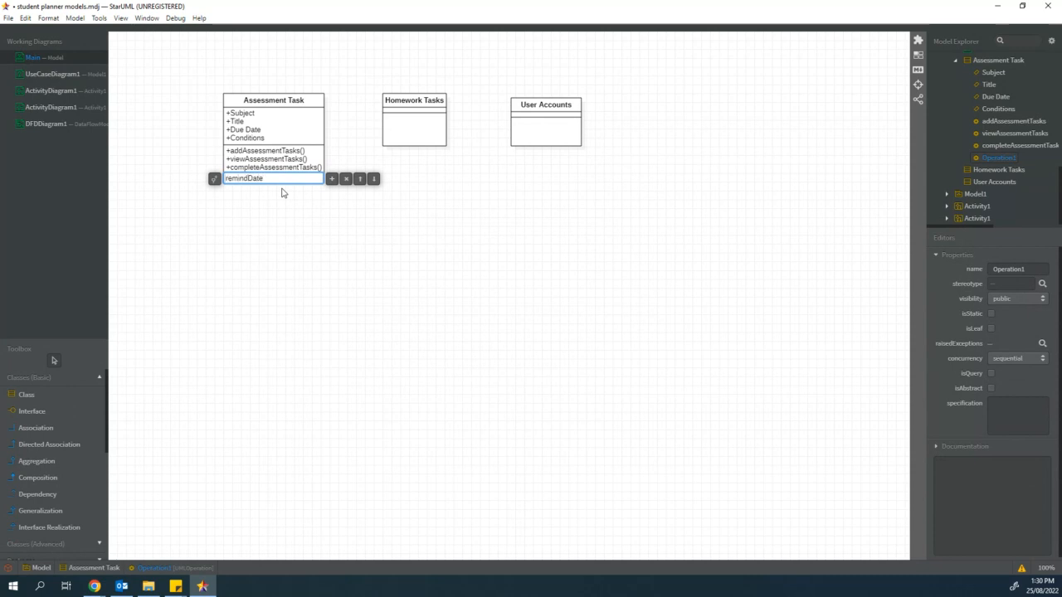
{"action": "left_click", "coordinate": [247, 216]}
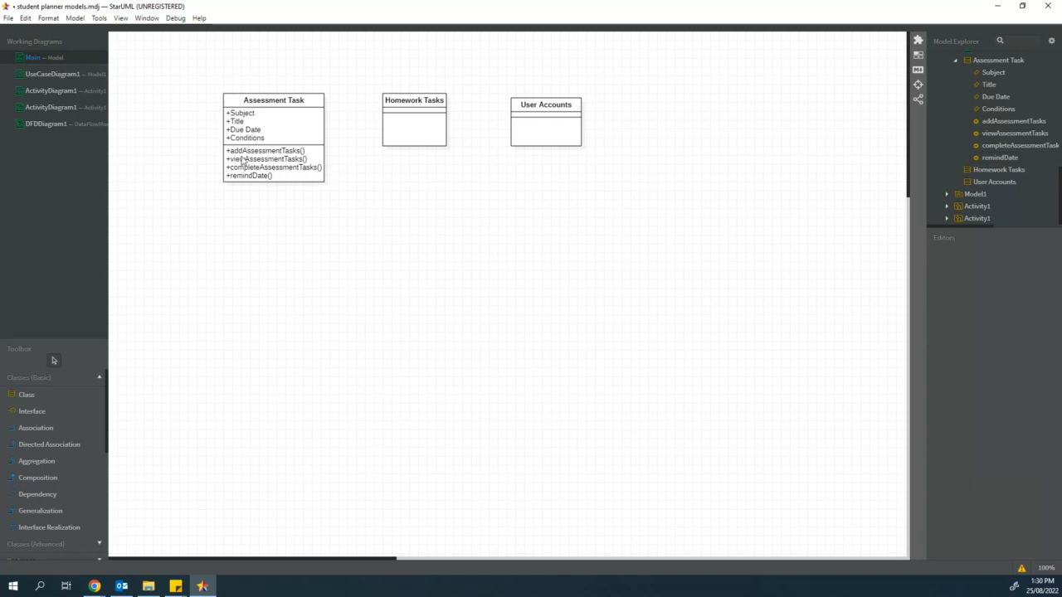
Step: Add the attributes Subject and Title to the Homework Tasks class
{"action": "left_click", "coordinate": [411, 117]}
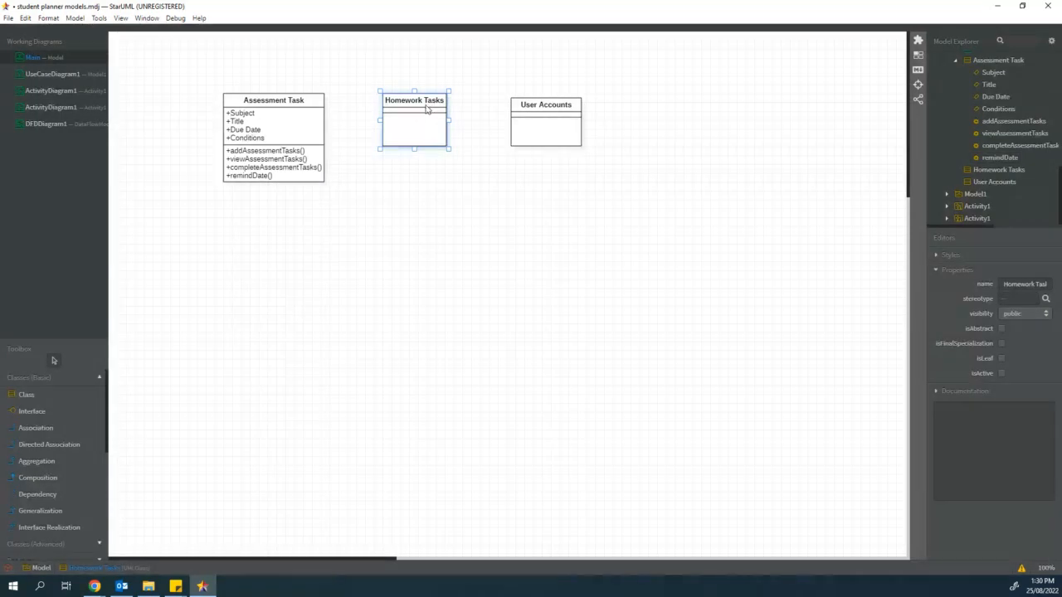
{"action": "double_click", "coordinate": [401, 117]}
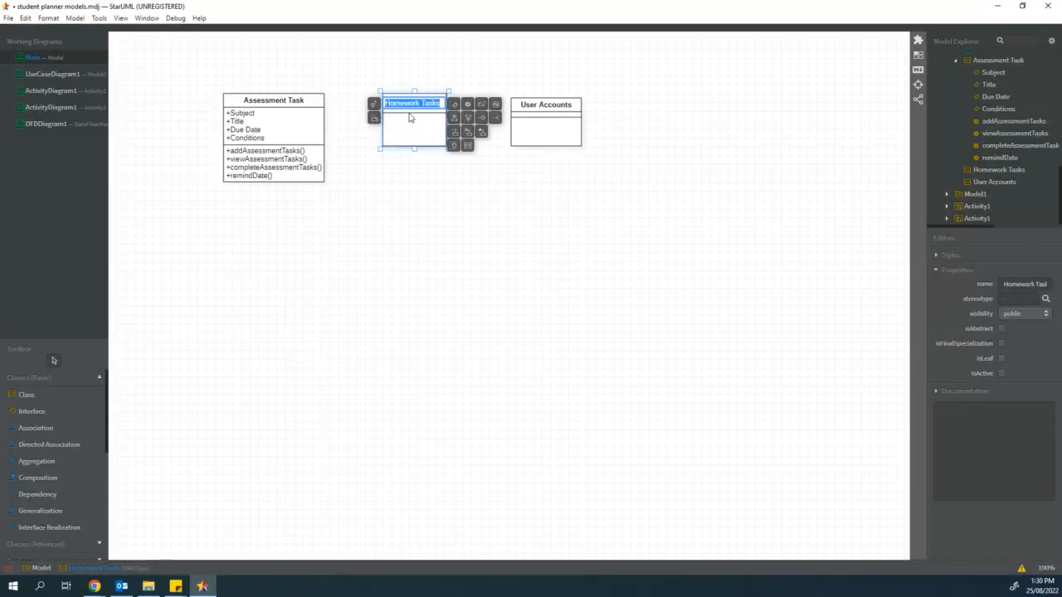
{"action": "left_click", "coordinate": [408, 119]}
{"action": "right_click", "coordinate": [413, 114]}
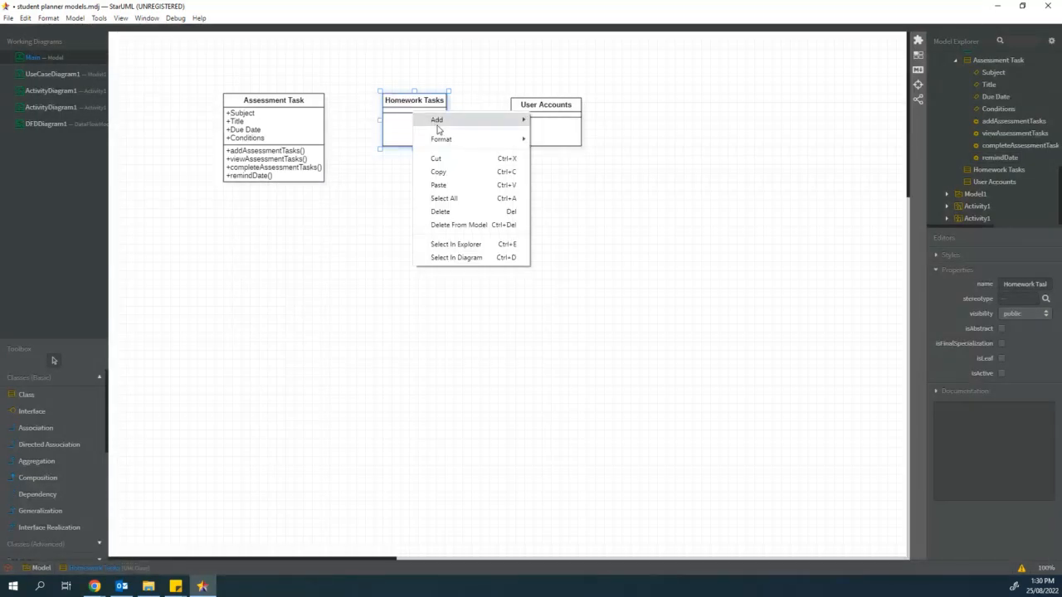
{"action": "mouse_move", "coordinate": [438, 120]}
{"action": "left_click", "coordinate": [588, 135]}
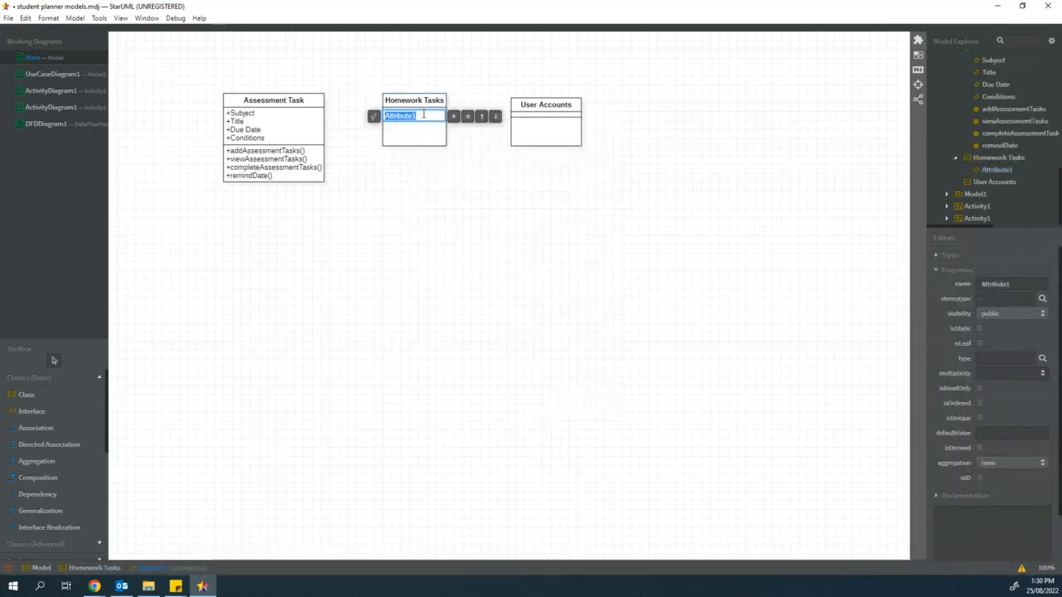
{"action": "type", "text": "Subject"}
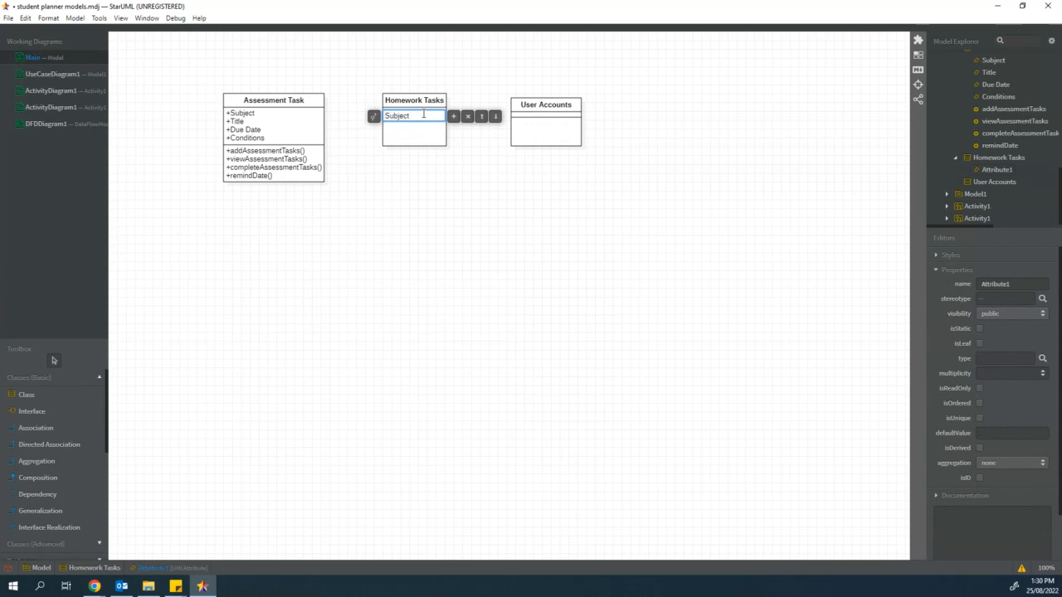
{"action": "left_click", "coordinate": [453, 116]}
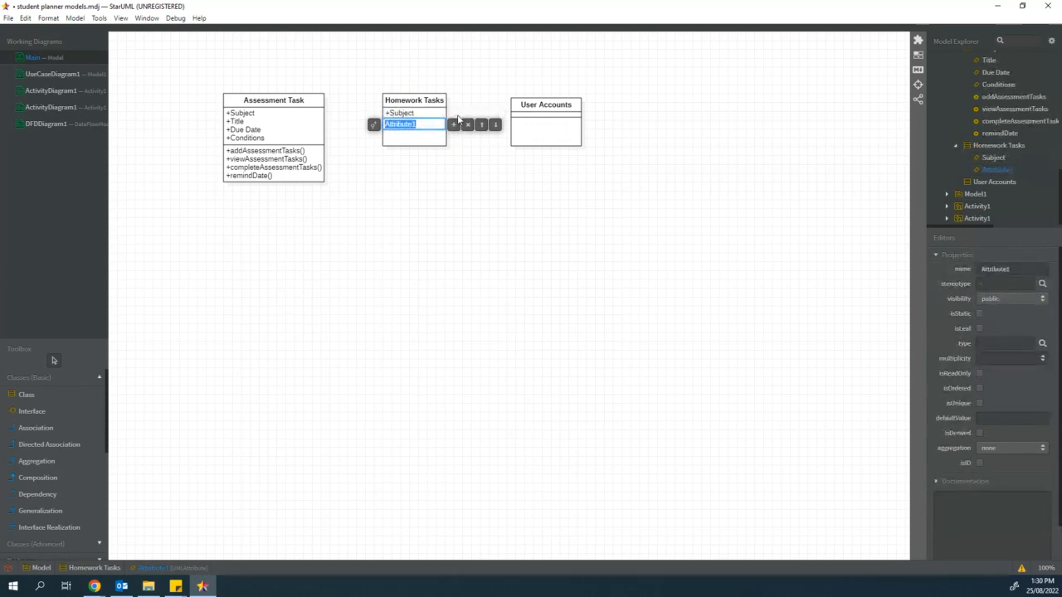
{"action": "type", "text": "Title"}
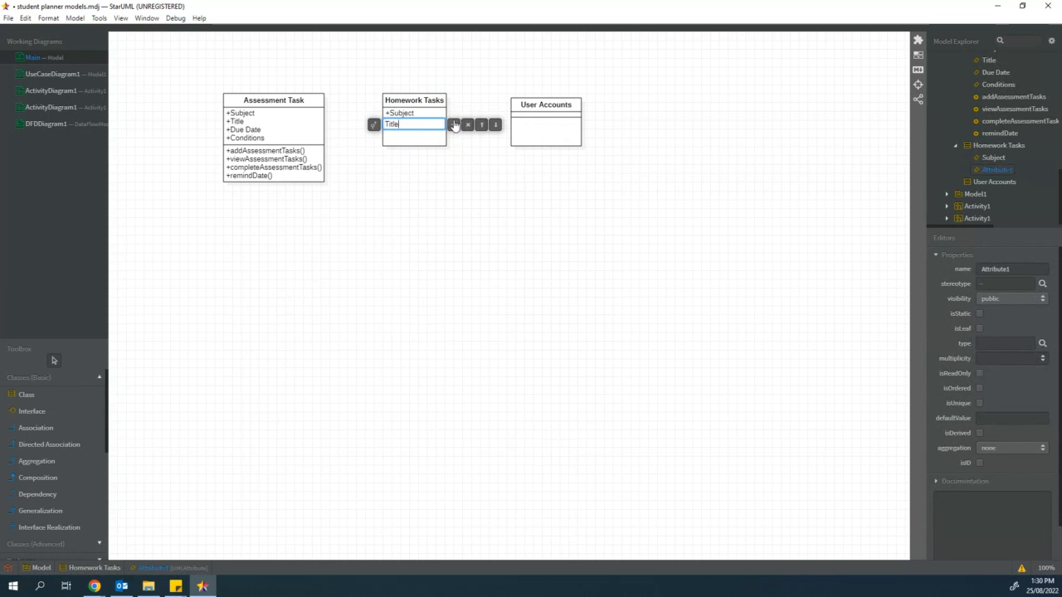
Step: Add the attributes Due Date and Date Given below Title in the Homework Tasks class
{"action": "left_click", "coordinate": [453, 125]}
{"action": "type", "text": "Due Date"}
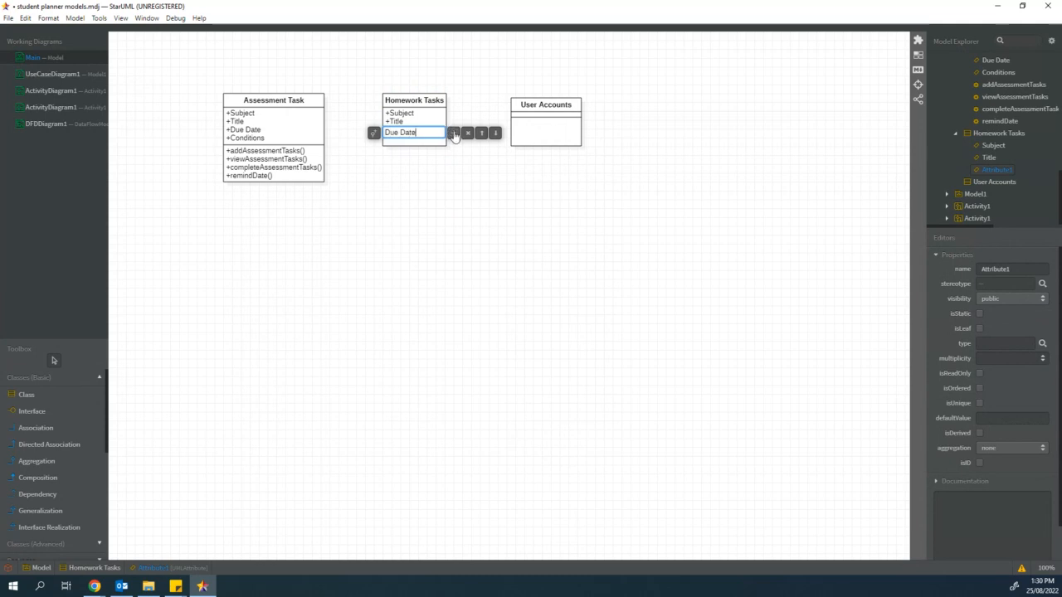
{"action": "left_click", "coordinate": [454, 133]}
{"action": "type", "text": "Date Given"}
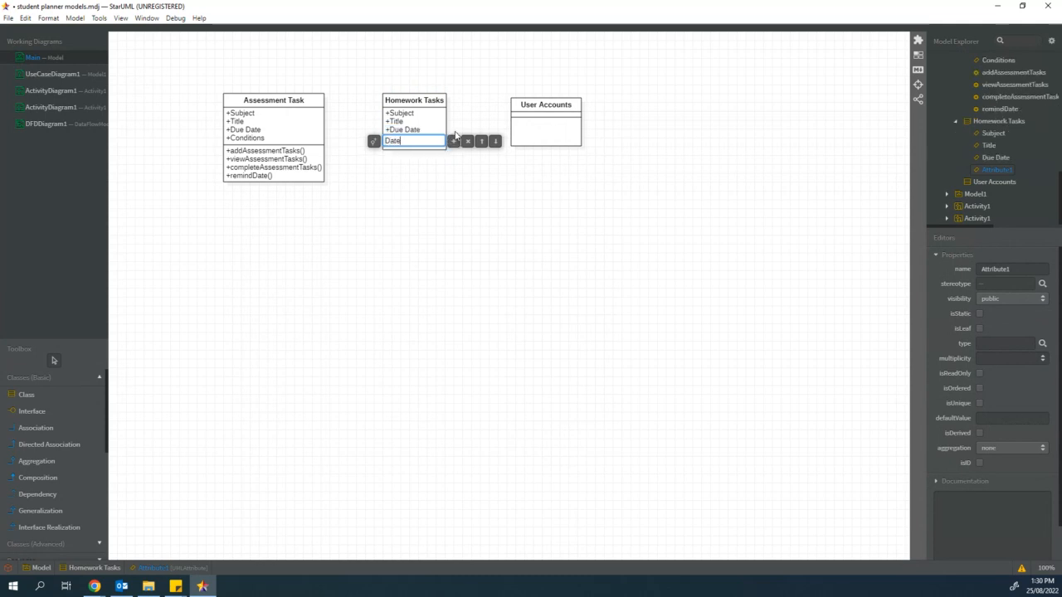
{"action": "left_click", "coordinate": [415, 214]}
Step: Add another attribute to the Homework Tasks class and name it Task Details
{"action": "left_click", "coordinate": [425, 138]}
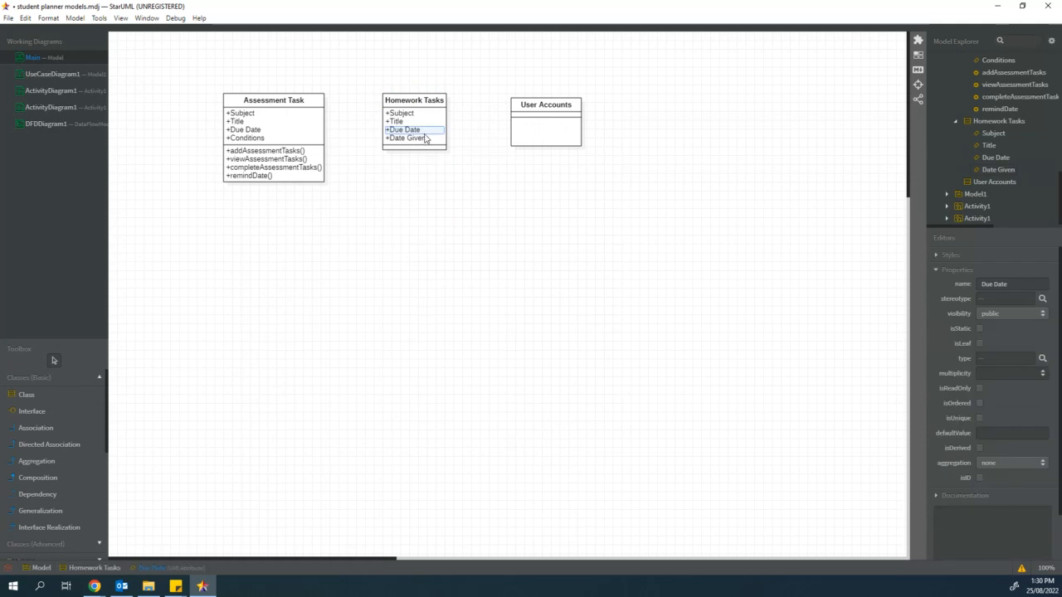
{"action": "right_click", "coordinate": [438, 142]}
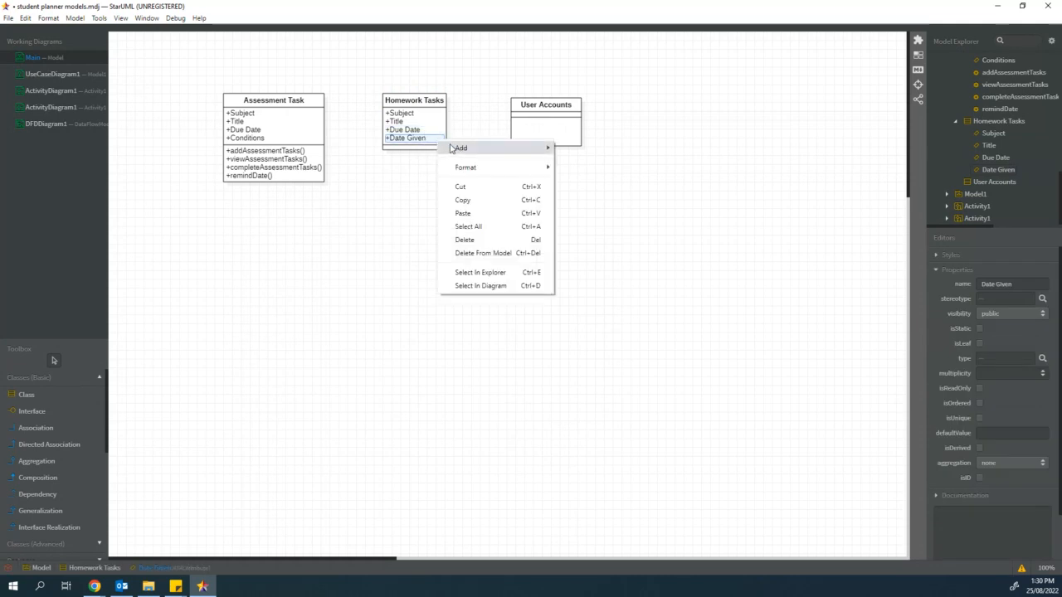
{"action": "left_click", "coordinate": [429, 140]}
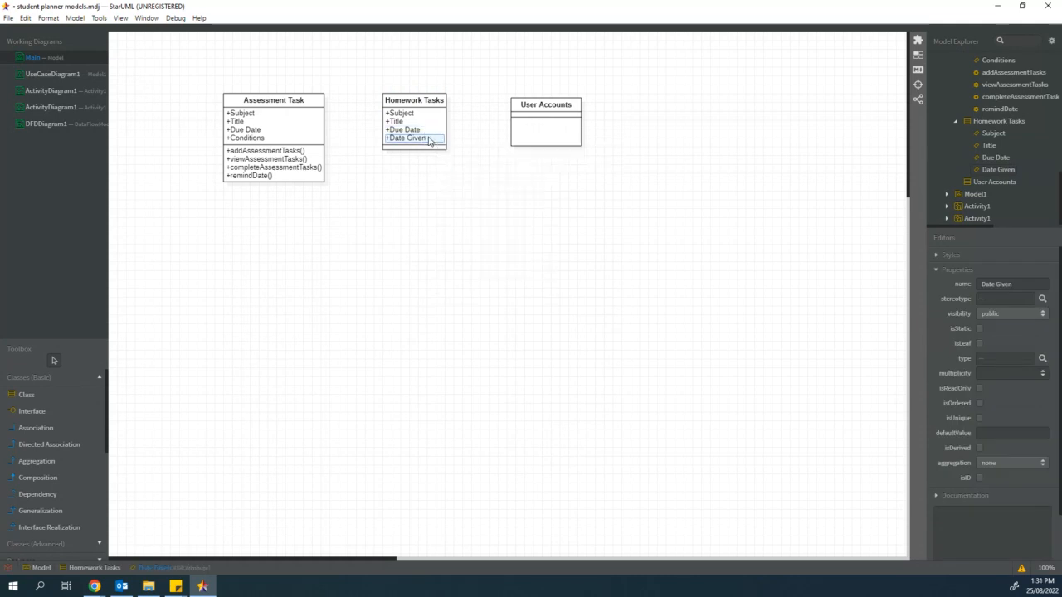
{"action": "right_click", "coordinate": [429, 137]}
{"action": "left_click", "coordinate": [409, 104]}
{"action": "right_click", "coordinate": [409, 105]}
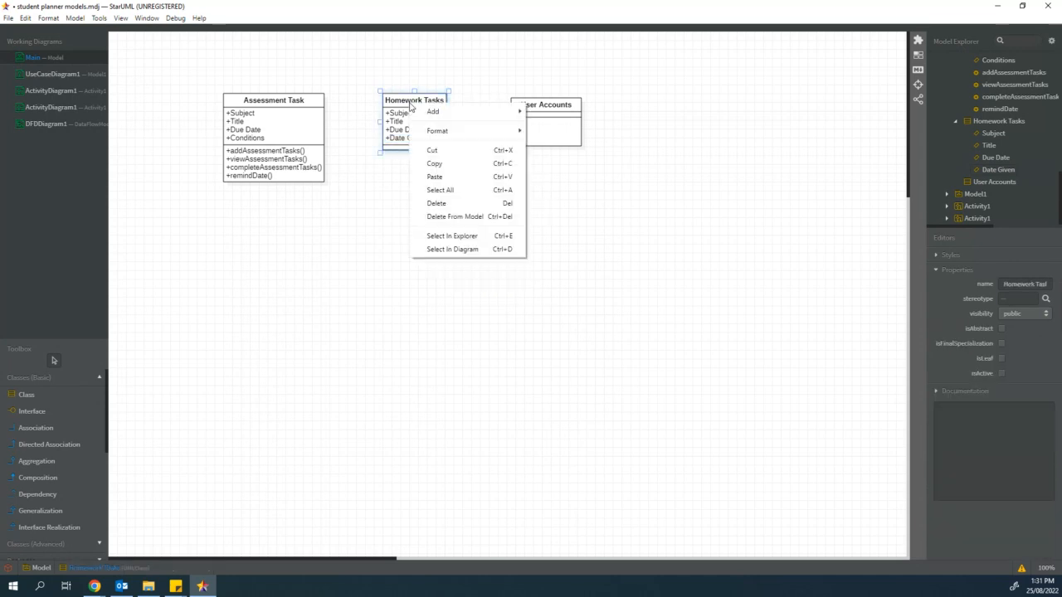
{"action": "mouse_move", "coordinate": [475, 114]}
{"action": "left_click", "coordinate": [545, 125]}
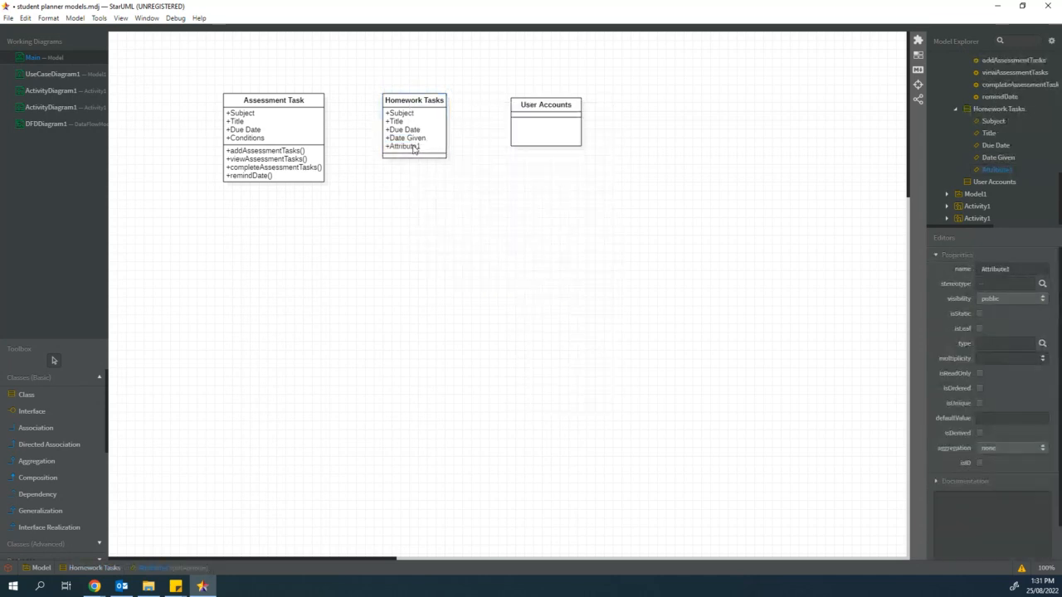
{"action": "double_click", "coordinate": [414, 146]}
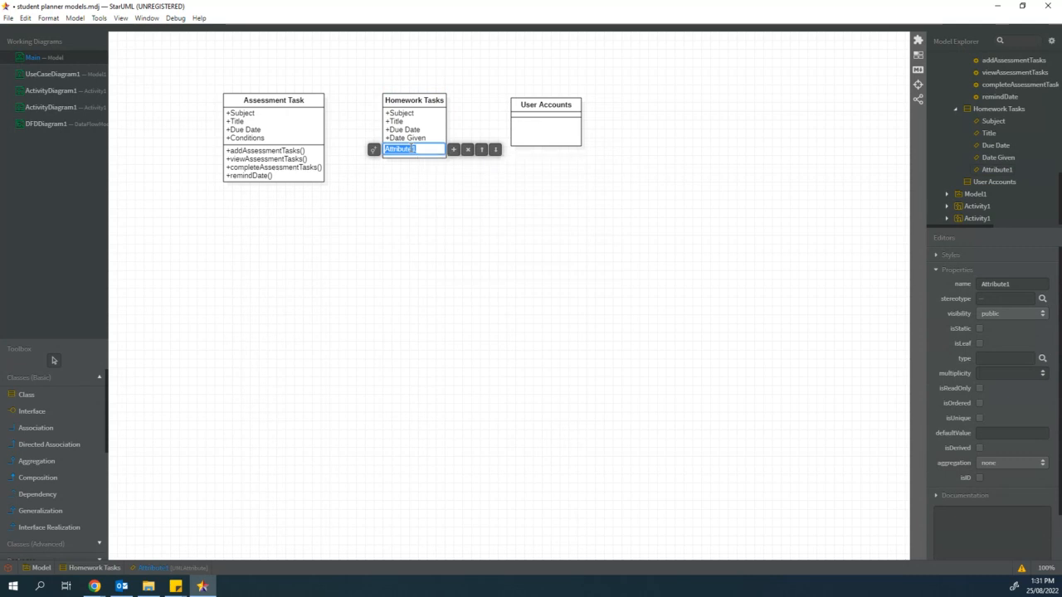
{"action": "type", "text": "Task Details"}
{"action": "left_click", "coordinate": [412, 192]}
{"action": "right_click", "coordinate": [409, 158]}
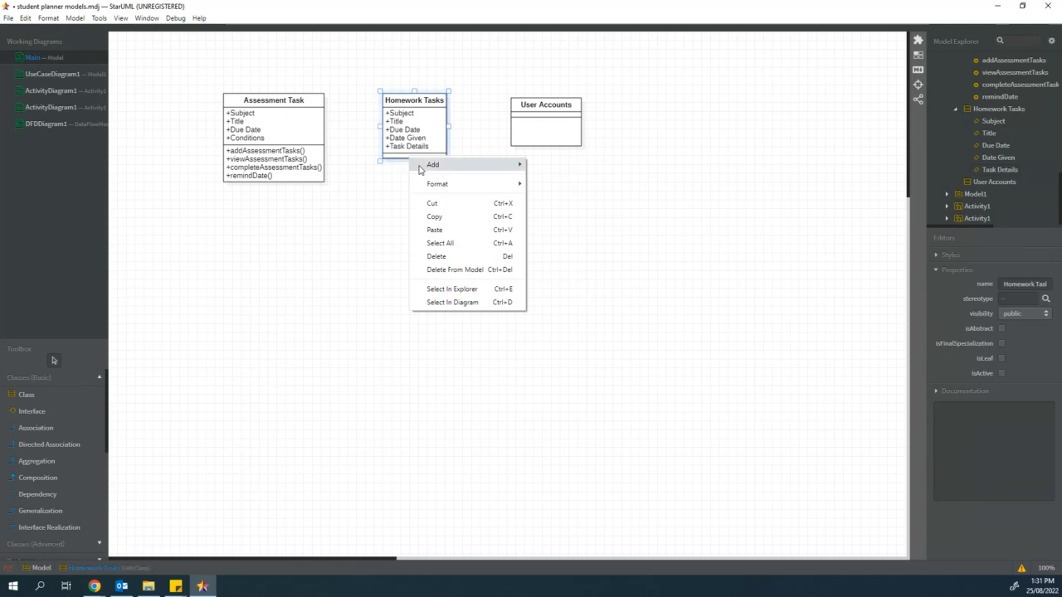
{"action": "mouse_move", "coordinate": [498, 165]}
{"action": "left_click", "coordinate": [598, 178]}
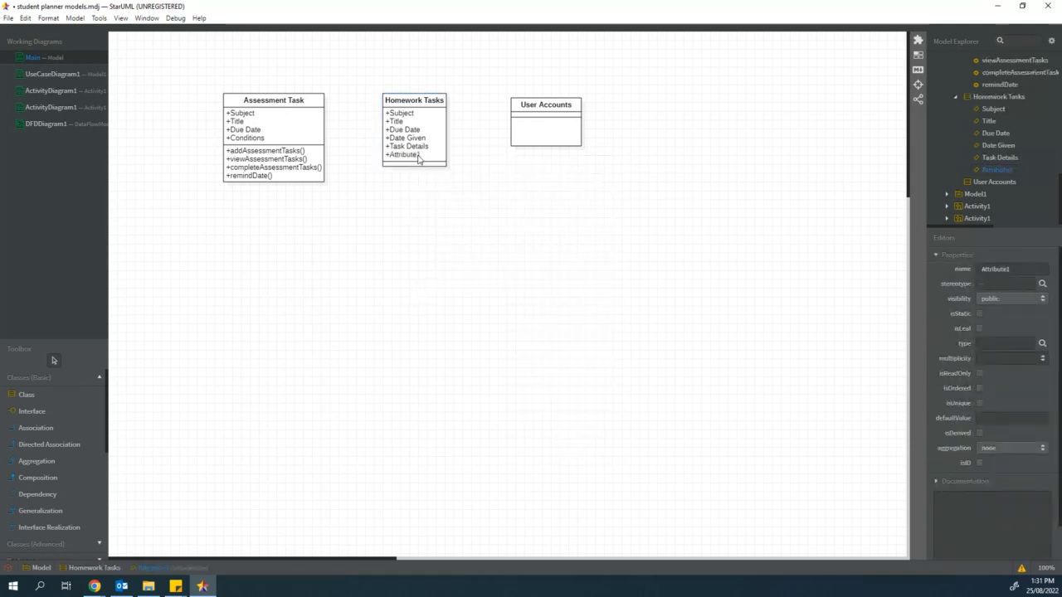
{"action": "left_click", "coordinate": [415, 158]}
{"action": "right_click", "coordinate": [412, 159]}
{"action": "left_click", "coordinate": [406, 160]}
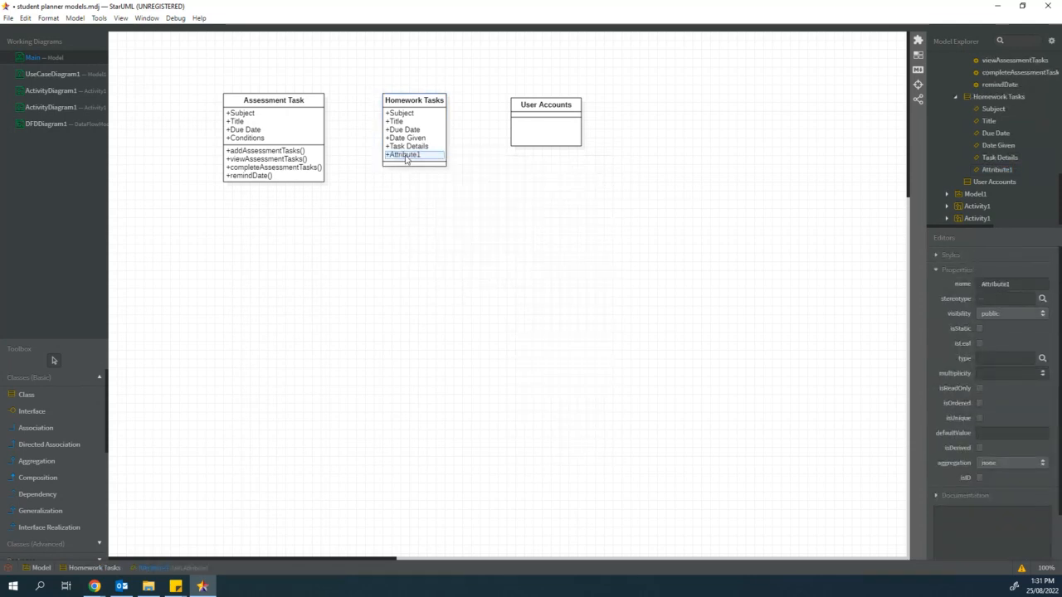
{"action": "double_click", "coordinate": [406, 159]}
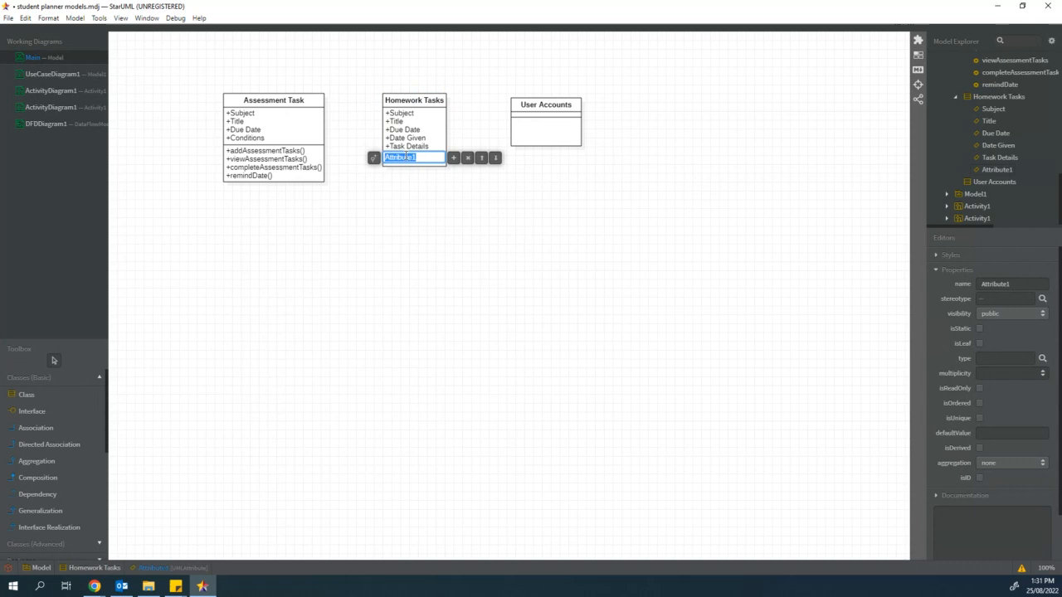
{"action": "left_click", "coordinate": [467, 158]}
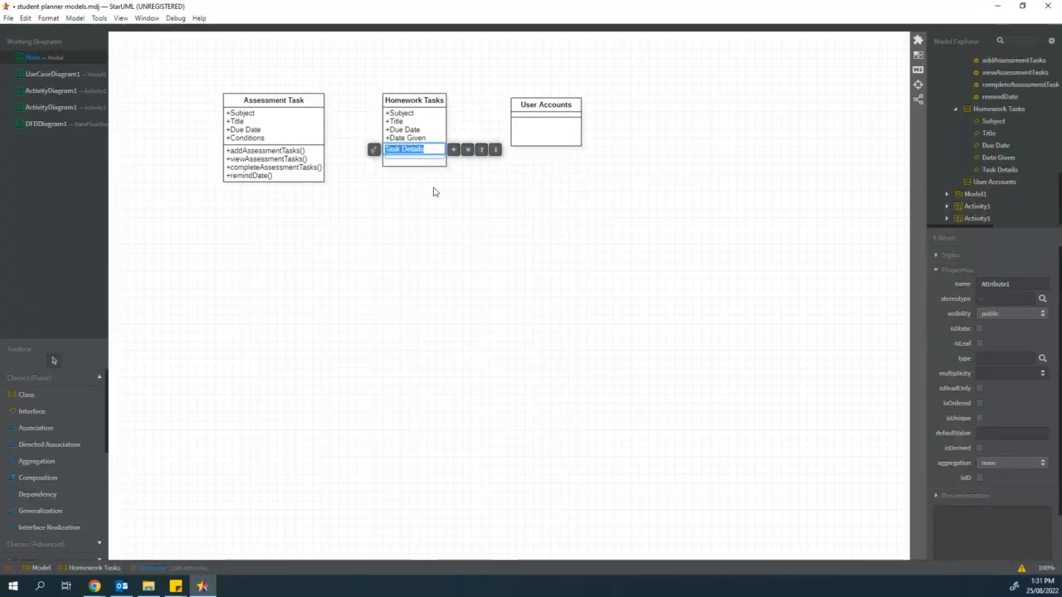
{"action": "left_click", "coordinate": [370, 304]}
Step: Add an operation named addHomework to the Homework Tasks class
{"action": "left_click", "coordinate": [402, 165]}
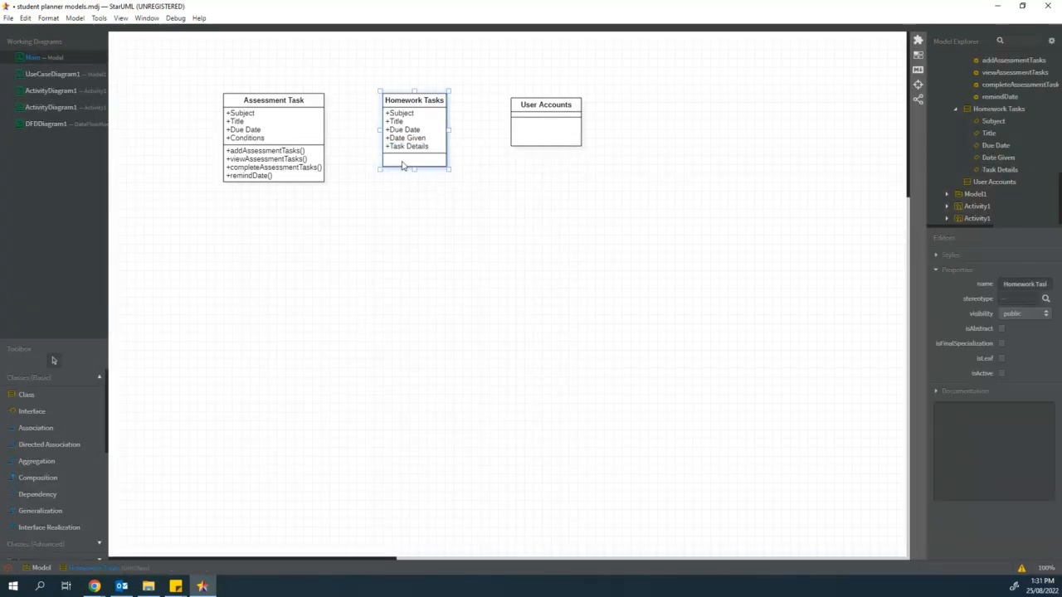
{"action": "right_click", "coordinate": [403, 163]}
{"action": "mouse_move", "coordinate": [451, 171]}
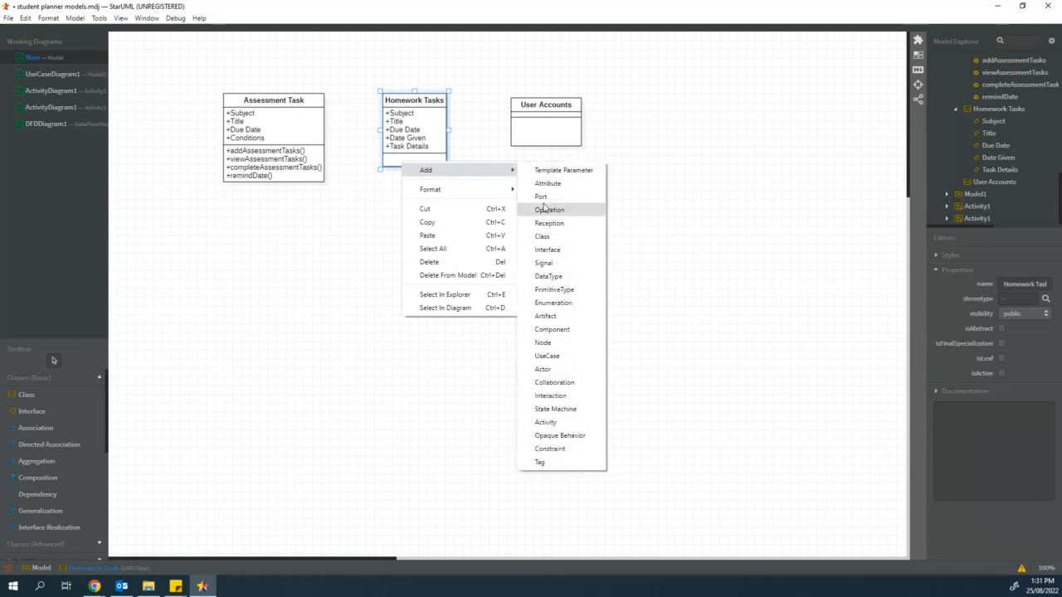
{"action": "left_click", "coordinate": [547, 210]}
{"action": "type", "text": "a"}
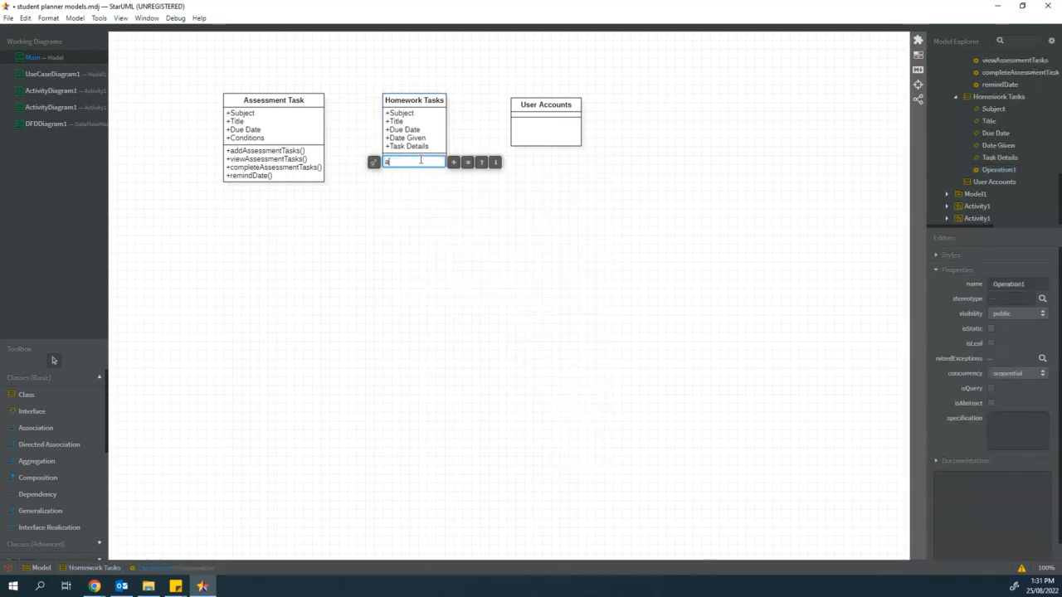
{"action": "type", "text": "ddHomework"}
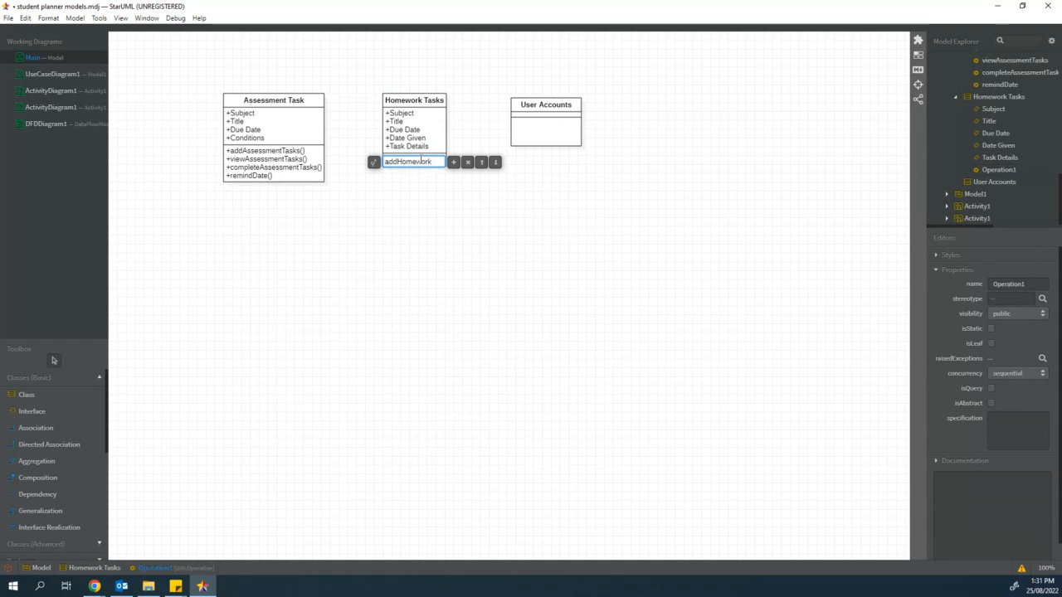
Step: Add a viewHomework operation below addHomework in the Homework Tasks class
{"action": "left_click", "coordinate": [454, 162]}
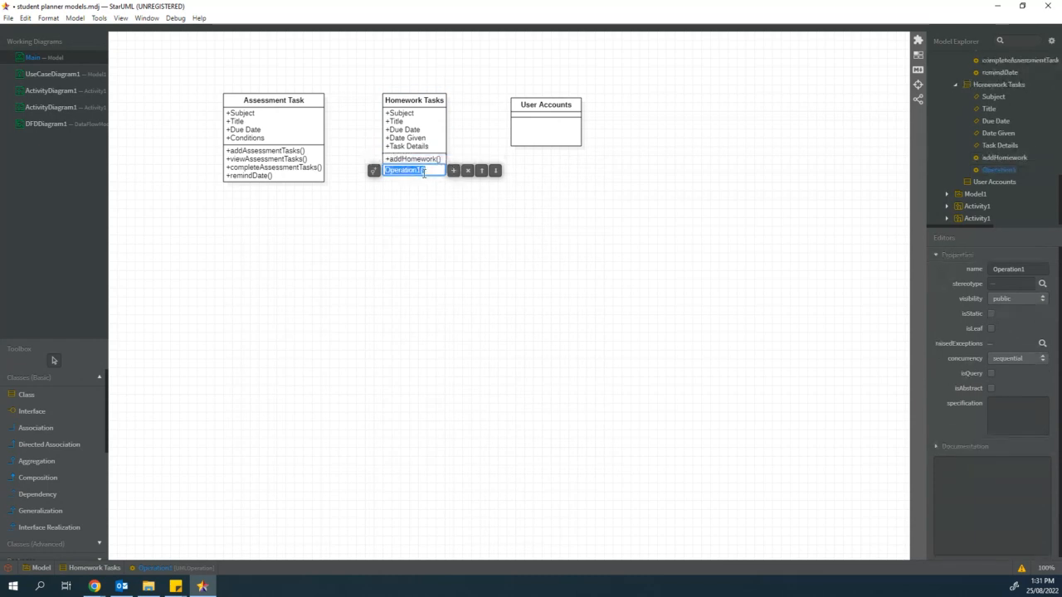
{"action": "type", "text": "viewHO"}
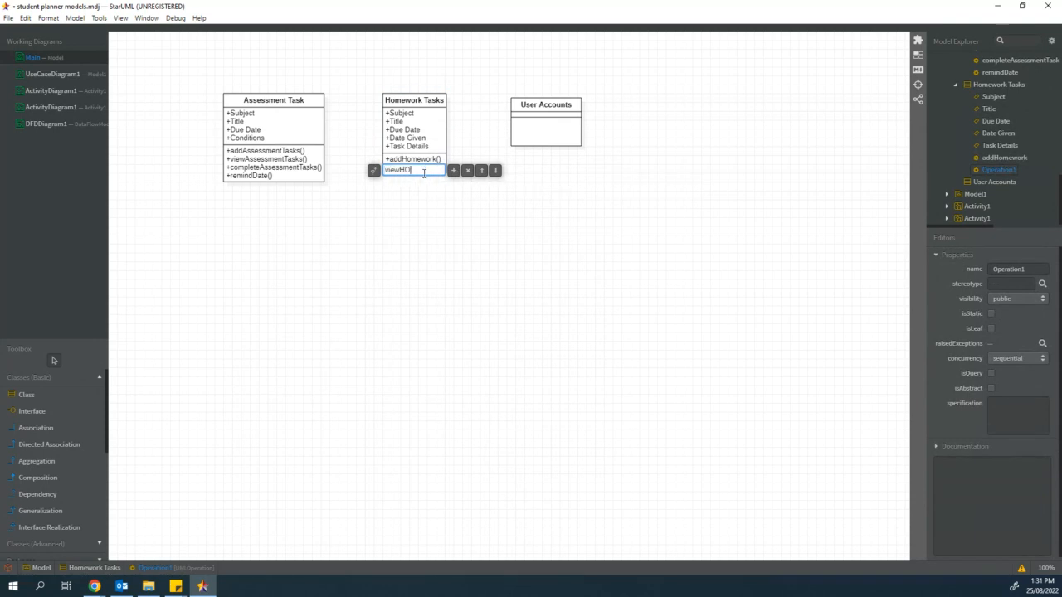
{"action": "type", "text": "me"}
{"action": "key", "text": "BackSpace"}
{"action": "key", "text": "BackSpace"}
{"action": "key", "text": "BackSpace"}
Step: Add the operations completeHomework and remindHomework to the Homework Tasks class
{"action": "left_click", "coordinate": [453, 170]}
{"action": "type", "text": "c"}
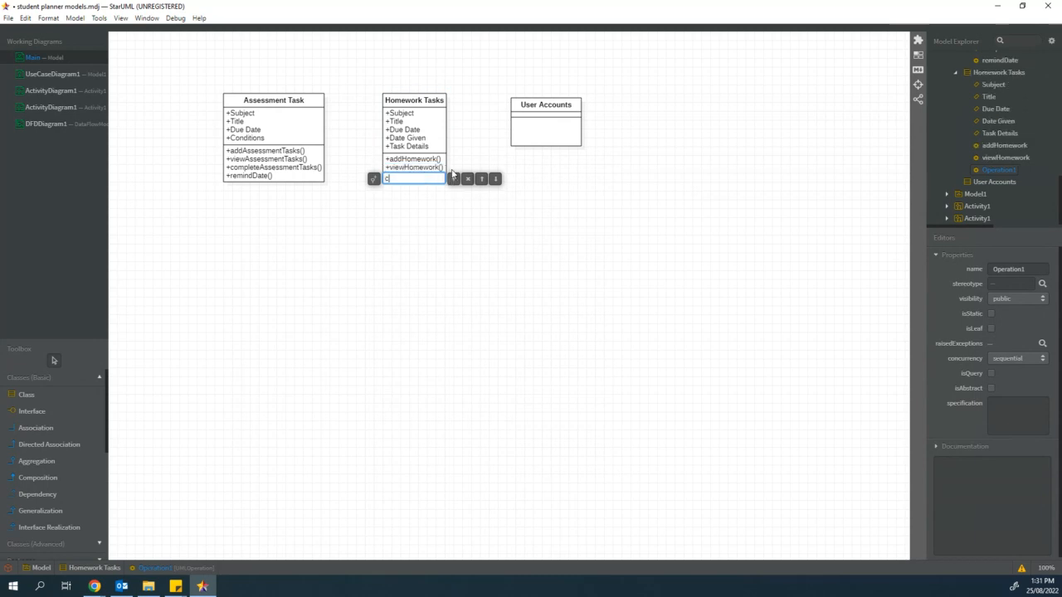
{"action": "type", "text": "ompleteHomework"}
{"action": "left_click", "coordinate": [454, 179]}
{"action": "type", "text": "re"}
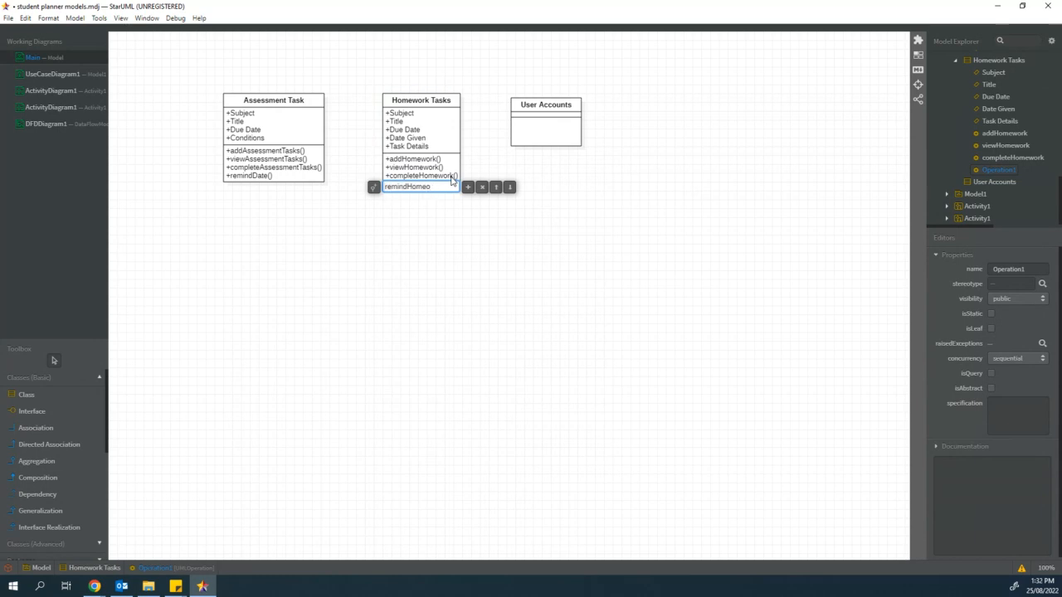
{"action": "type", "text": "mindHomework"}
{"action": "left_click", "coordinate": [498, 226]}
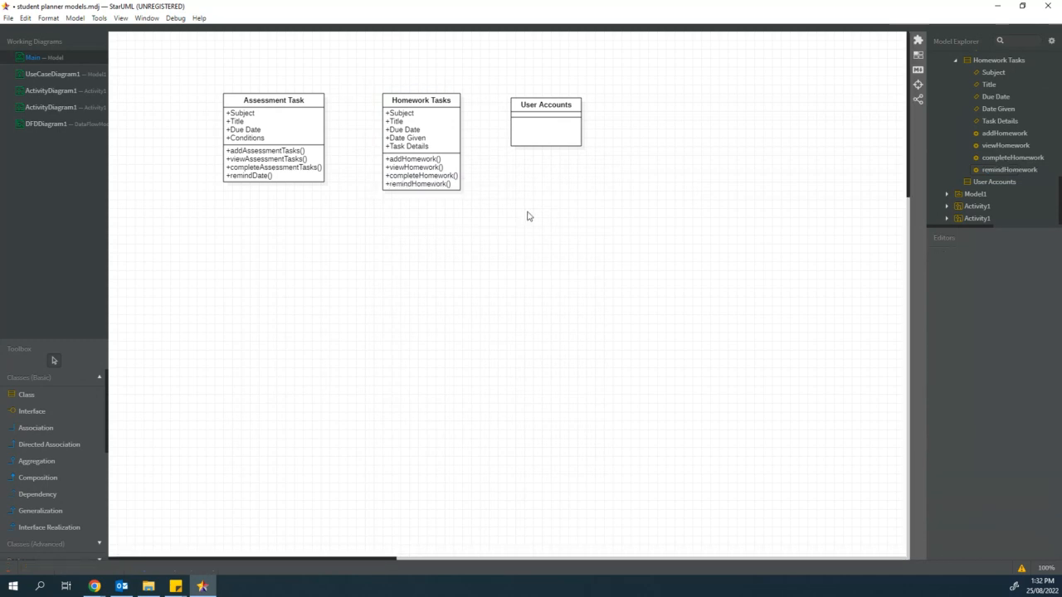
Step: Add a first attribute named username to the User Accounts class
{"action": "double_click", "coordinate": [534, 122]}
{"action": "left_click", "coordinate": [540, 121]}
{"action": "right_click", "coordinate": [540, 118]}
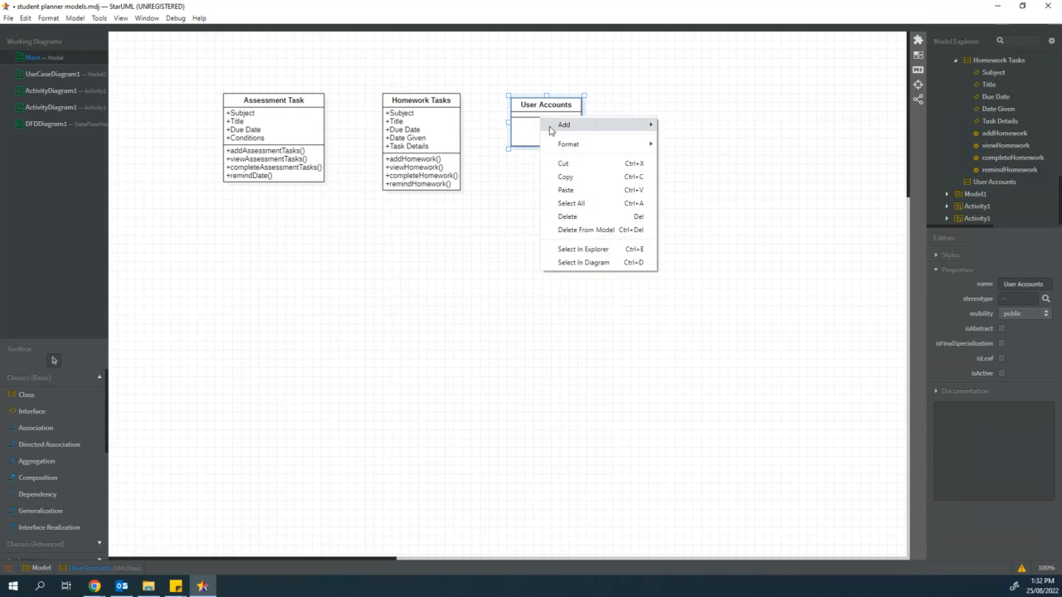
{"action": "mouse_move", "coordinate": [556, 125]}
{"action": "left_click", "coordinate": [685, 139]}
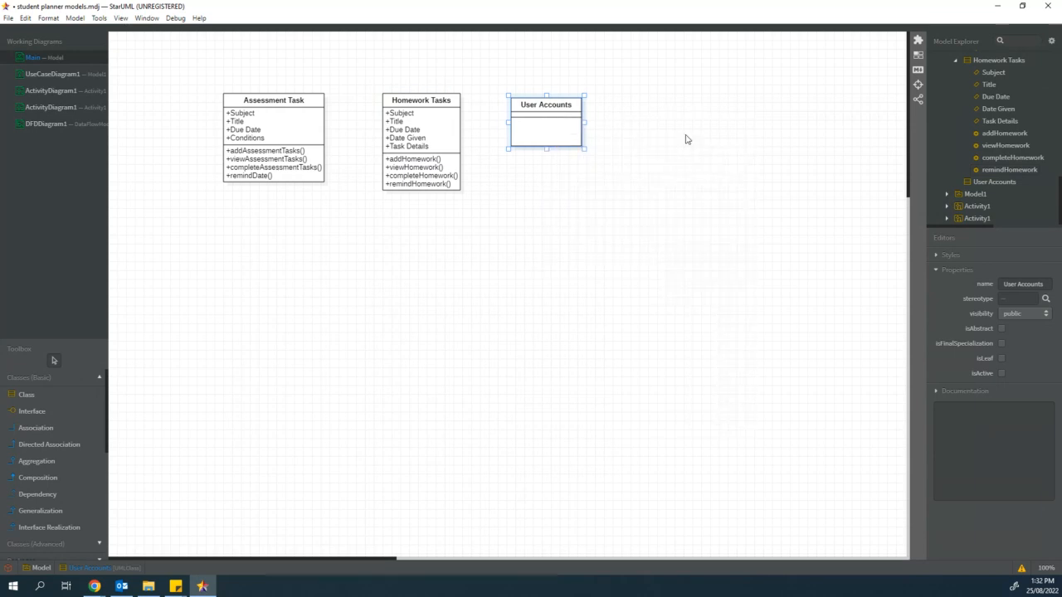
{"action": "double_click", "coordinate": [537, 120]}
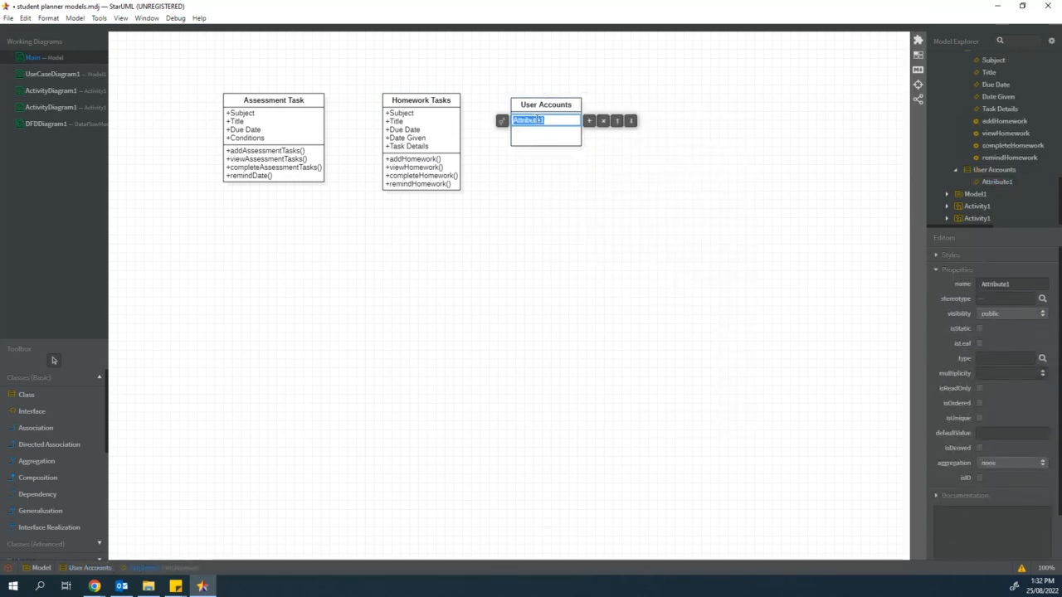
{"action": "key", "text": "BackSpace"}
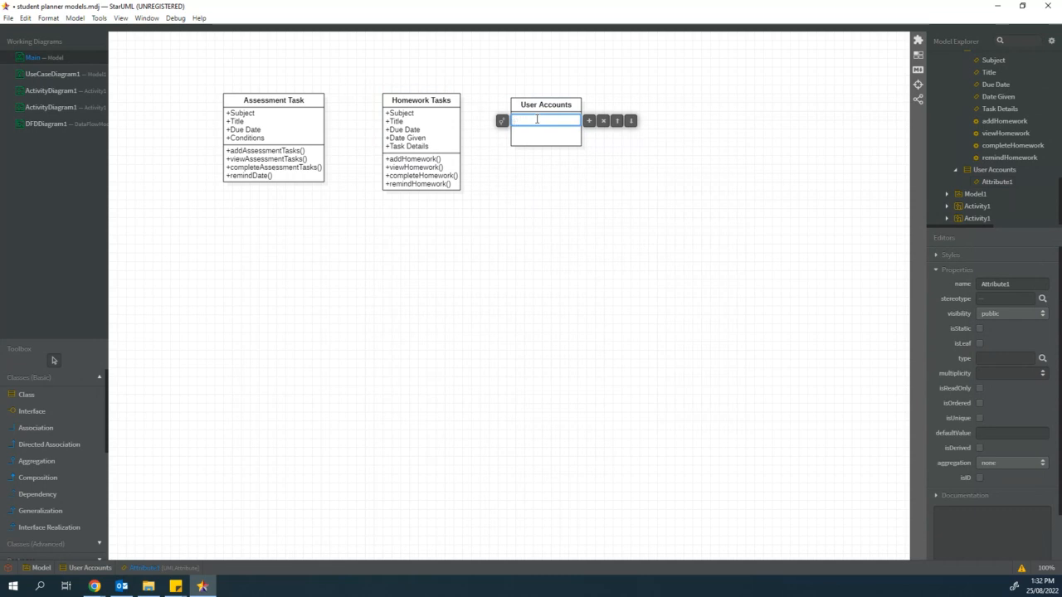
{"action": "type", "text": "username"}
Step: Add the attributes password, name and type below username in the User Accounts class
{"action": "left_click", "coordinate": [588, 122]}
{"action": "type", "text": "p"}
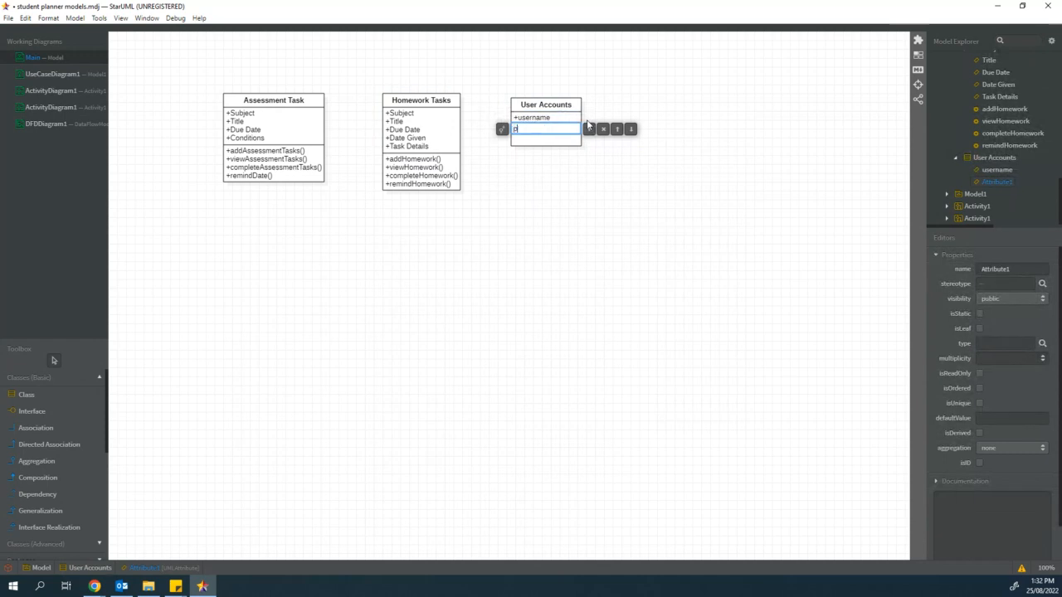
{"action": "type", "text": "assword"}
{"action": "left_click", "coordinate": [588, 129]}
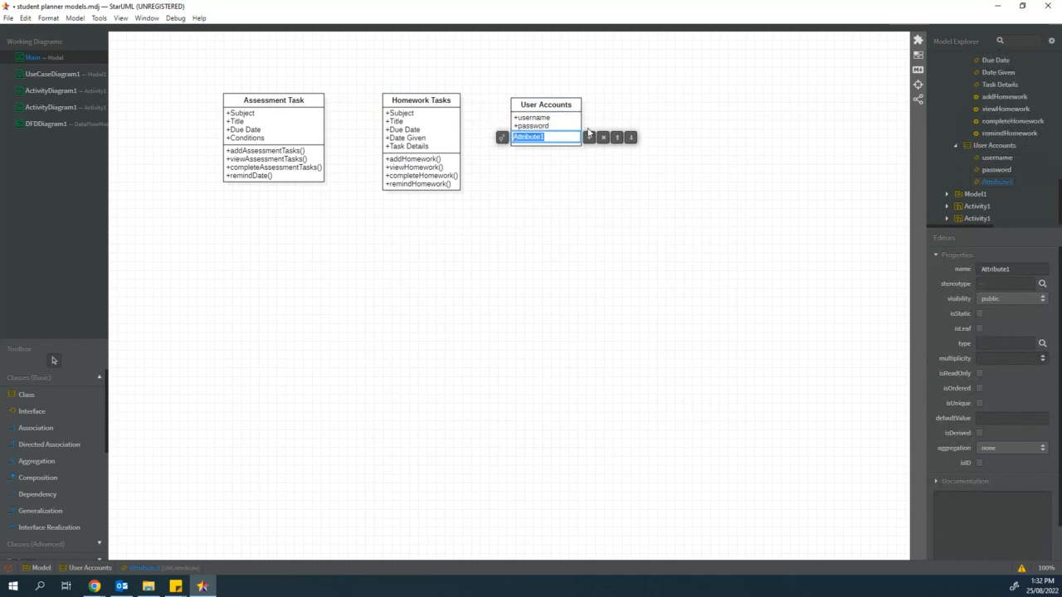
{"action": "type", "text": "name"}
{"action": "left_click", "coordinate": [588, 137]}
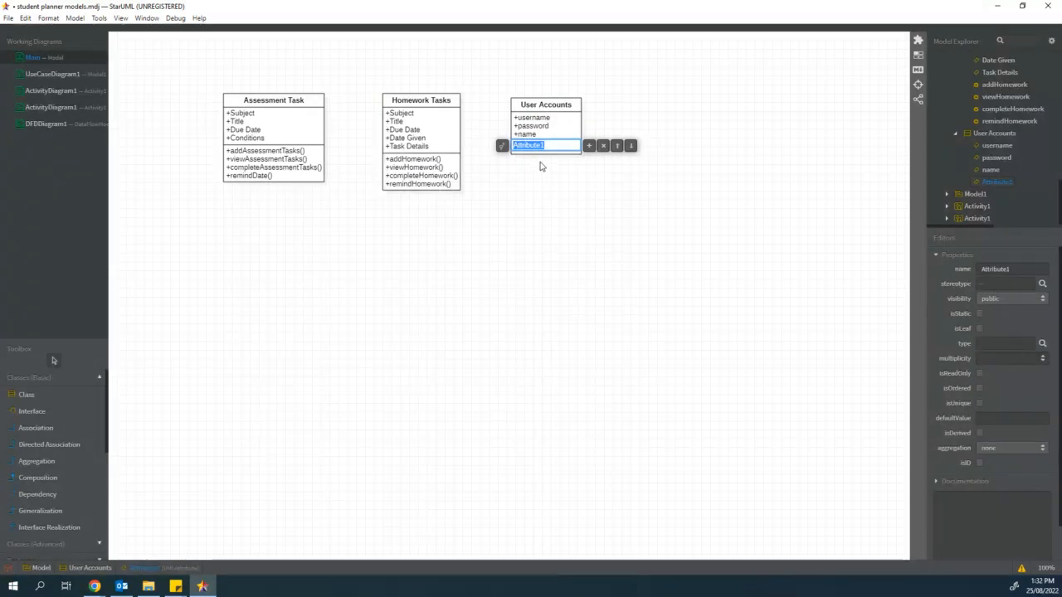
{"action": "type", "text": "type"}
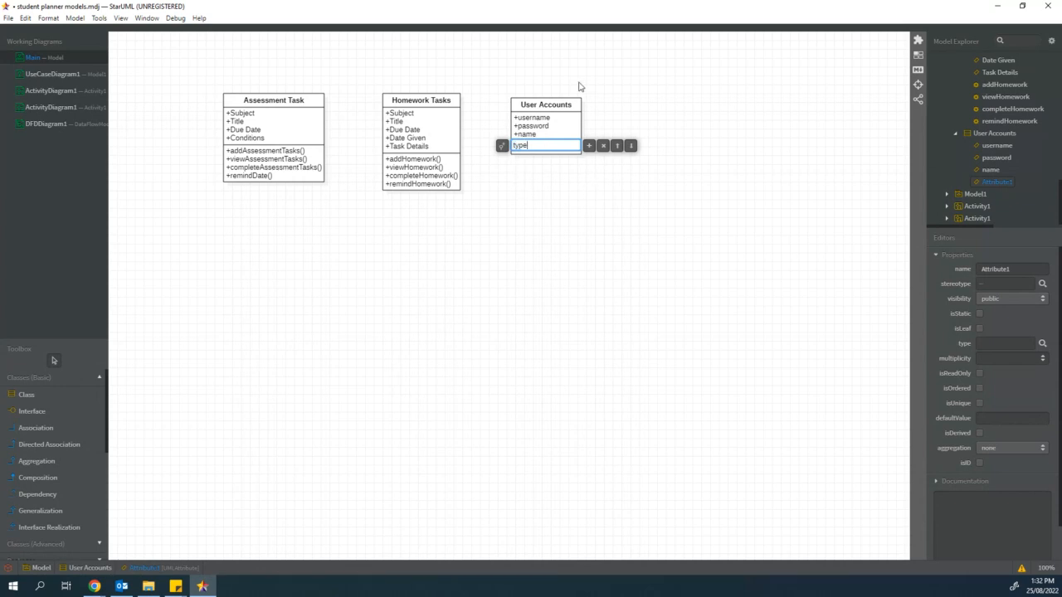
{"action": "left_click", "coordinate": [558, 190]}
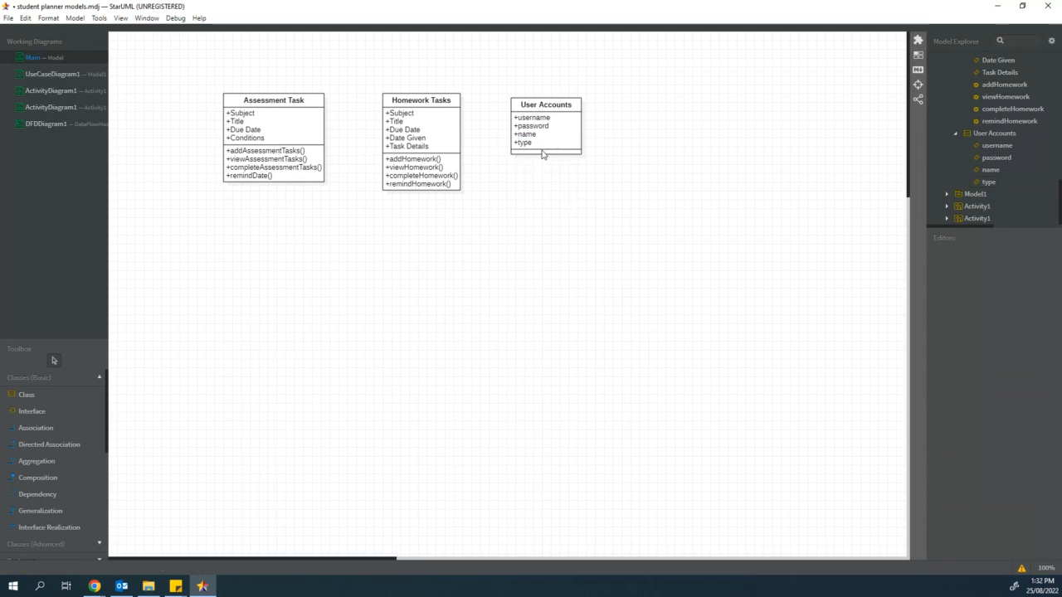
Step: Add a first operation named viewStudentPlanner to the User Accounts class
{"action": "right_click", "coordinate": [544, 155]}
{"action": "mouse_move", "coordinate": [560, 163]}
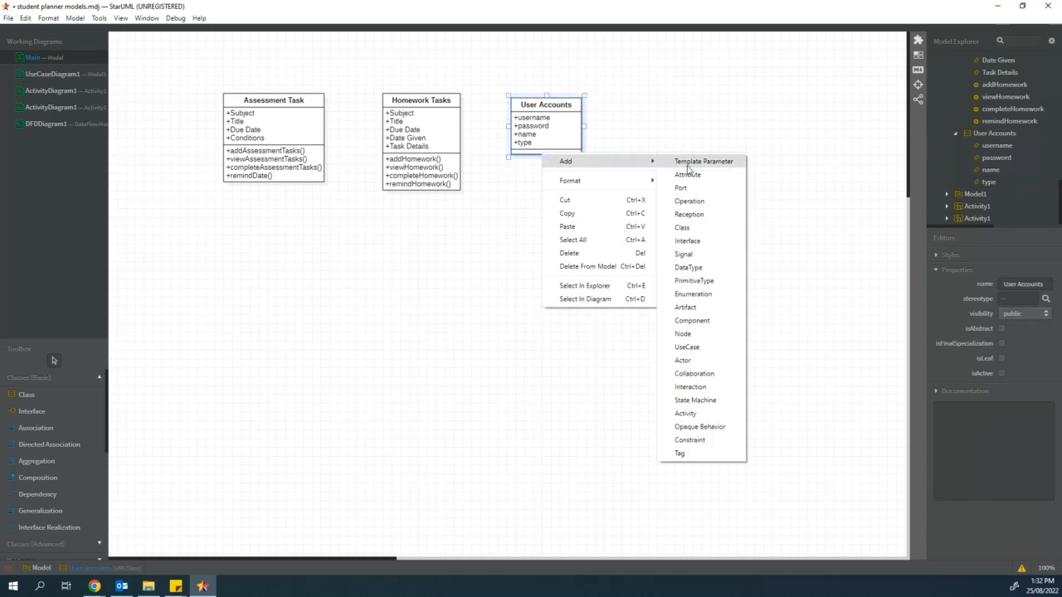
{"action": "left_click", "coordinate": [690, 201]}
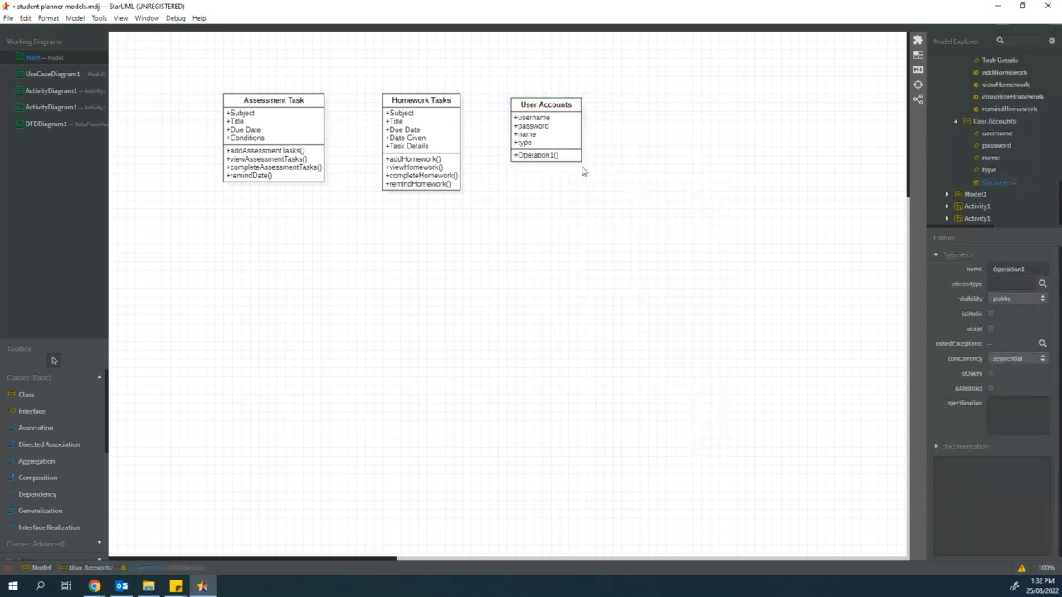
{"action": "double_click", "coordinate": [527, 156]}
{"action": "type", "text": "view"}
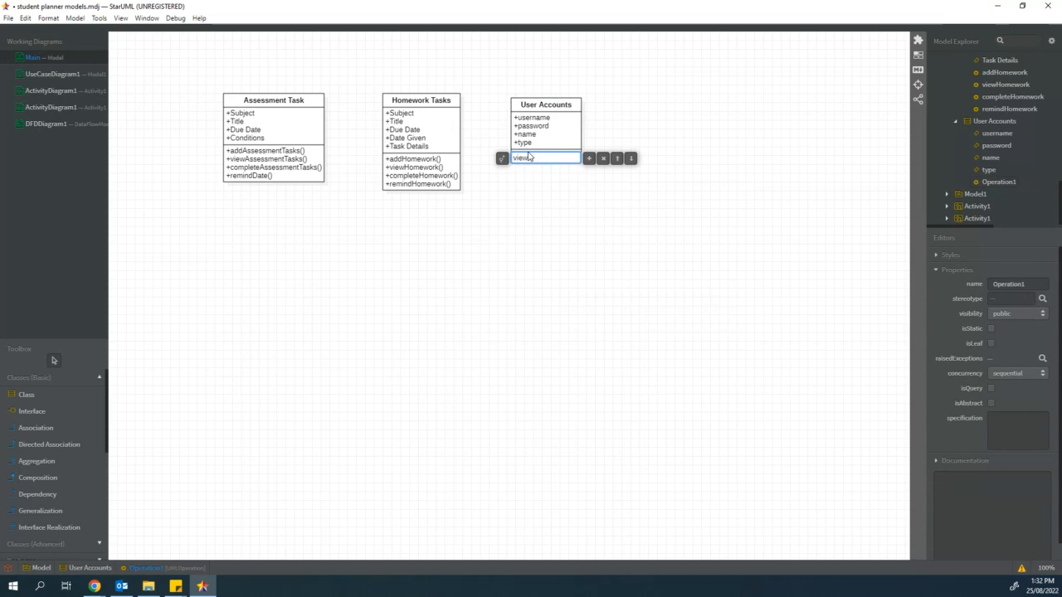
{"action": "type", "text": "StudentPLa"}
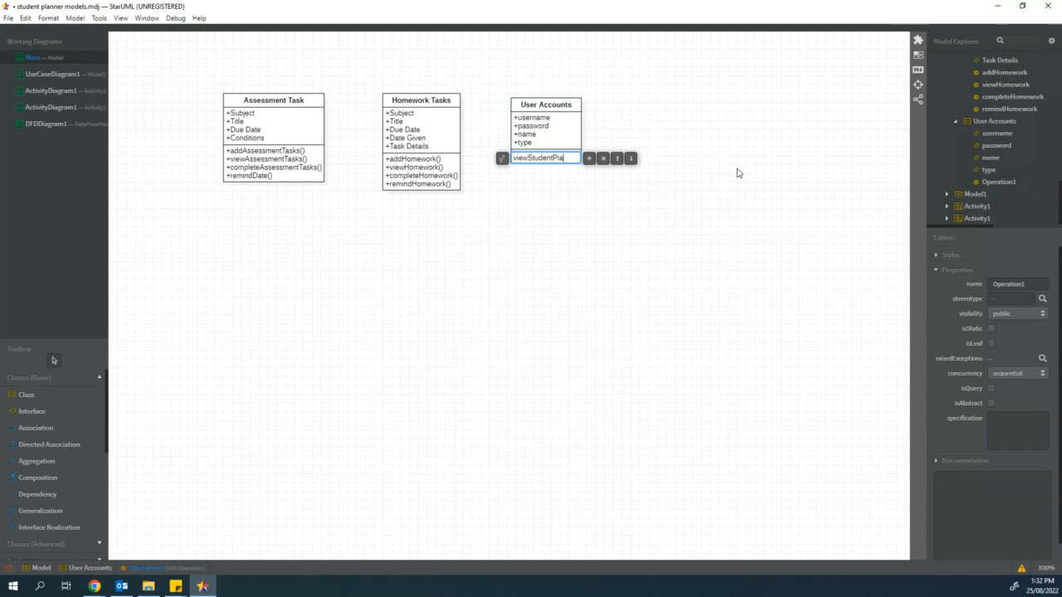
Step: Add an addTasks operation below viewStudentPlanner in the User Accounts class
{"action": "left_click", "coordinate": [588, 158]}
{"action": "type", "text": "sks"}
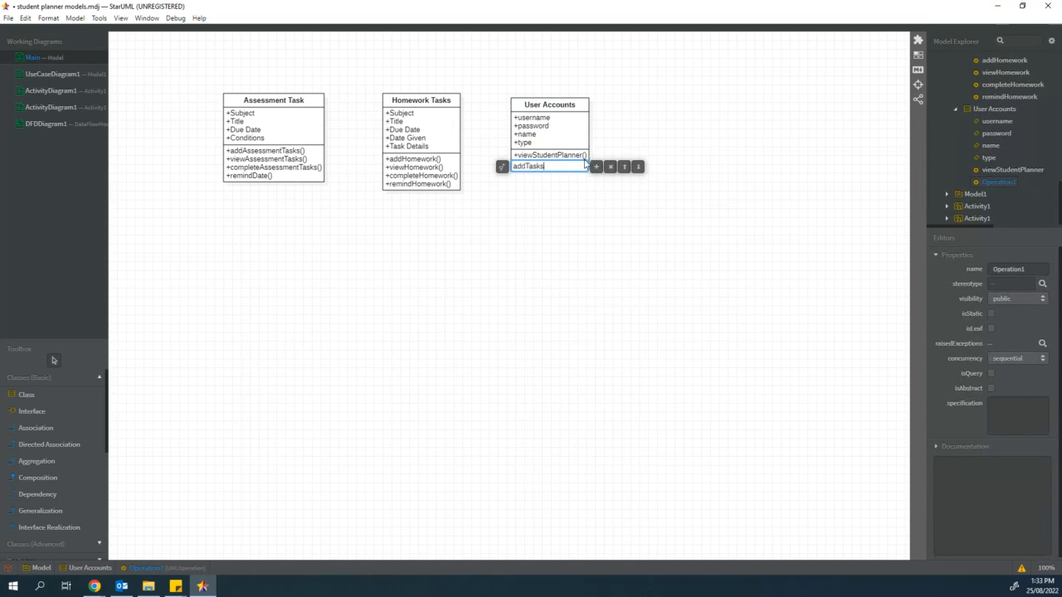
{"action": "left_click", "coordinate": [573, 203]}
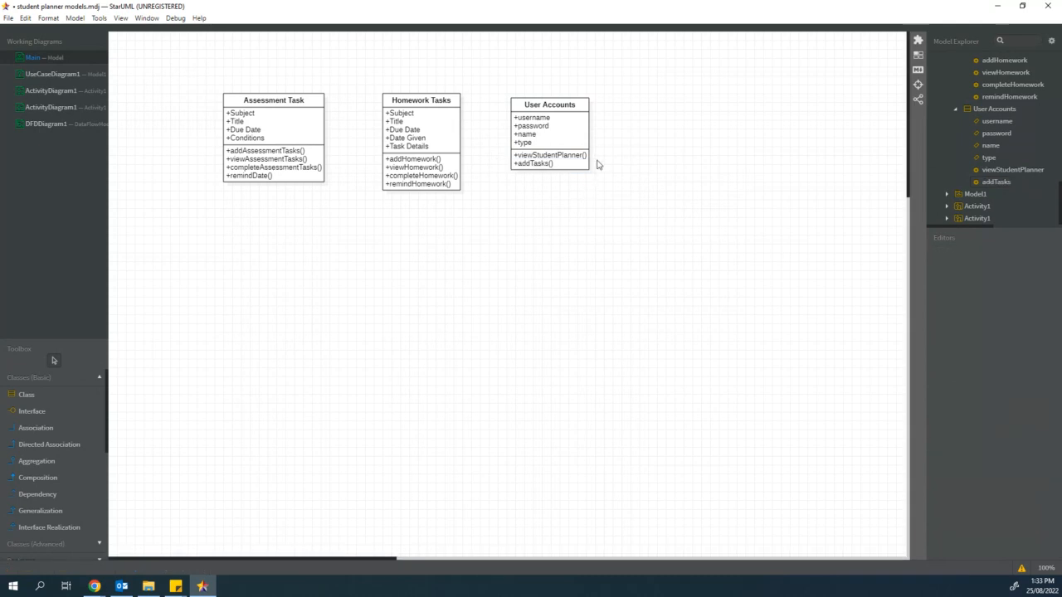
Step: Examine the use case diagram and the login activity diagram, and compare their reminder steps with the operations of the three classes
{"action": "left_click", "coordinate": [61, 74]}
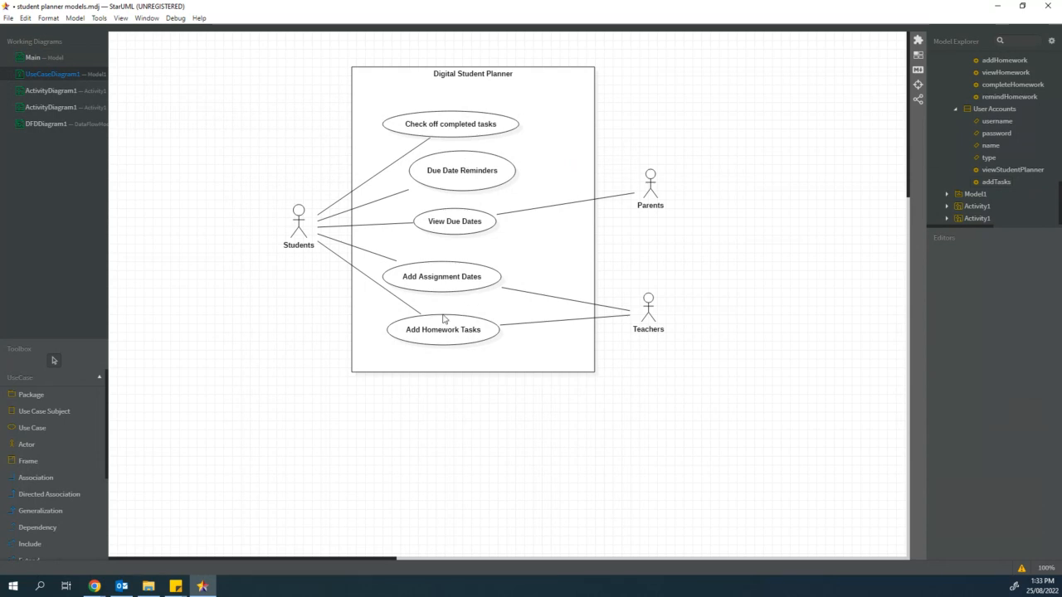
{"action": "left_click", "coordinate": [56, 91]}
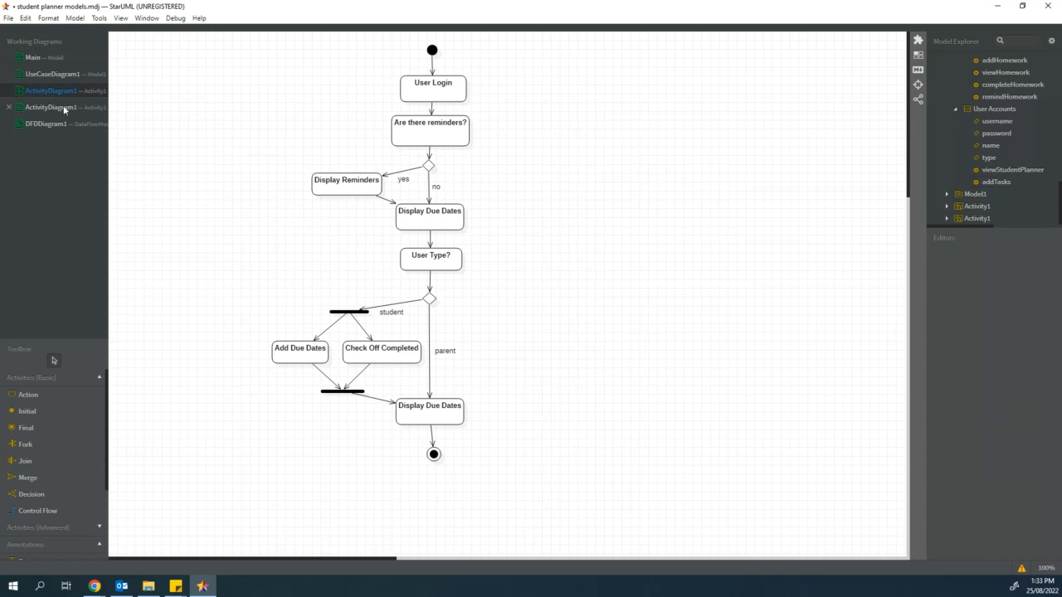
{"action": "left_click", "coordinate": [453, 131]}
{"action": "left_click", "coordinate": [346, 182]}
{"action": "left_click", "coordinate": [429, 140]}
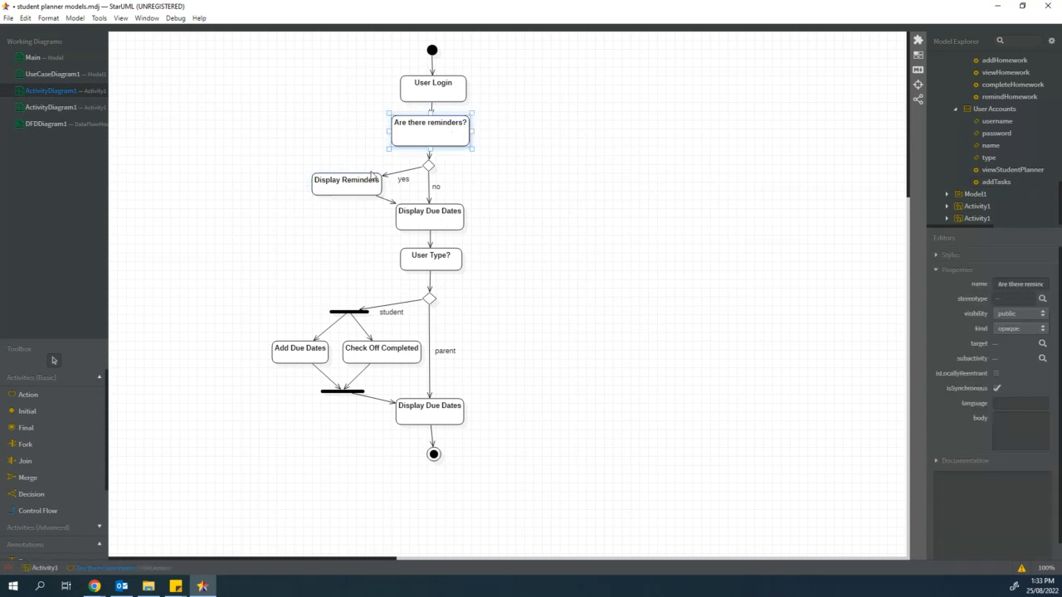
{"action": "left_click", "coordinate": [360, 176]}
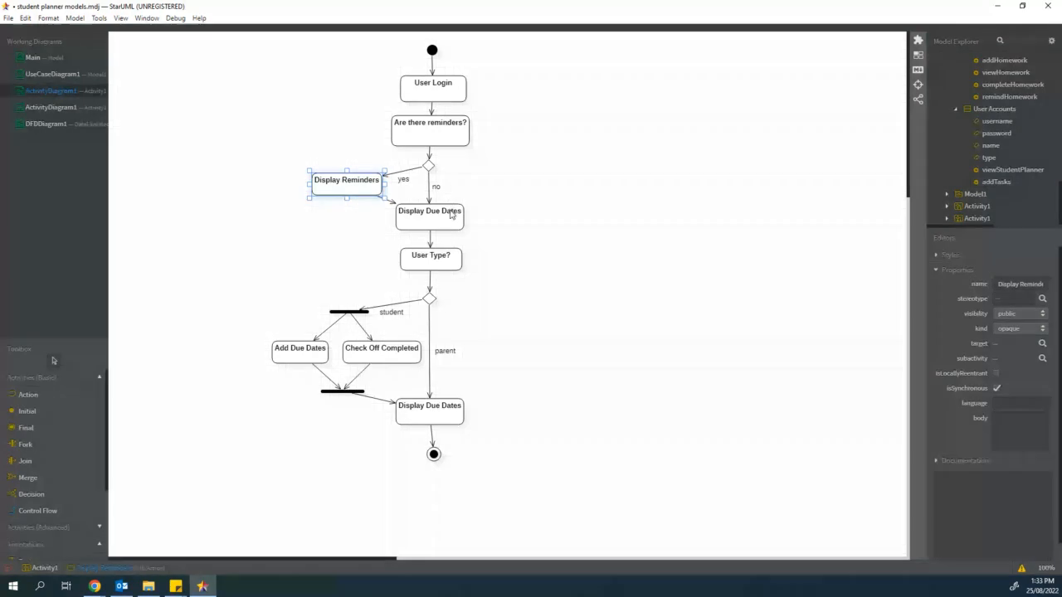
{"action": "left_click", "coordinate": [65, 63]}
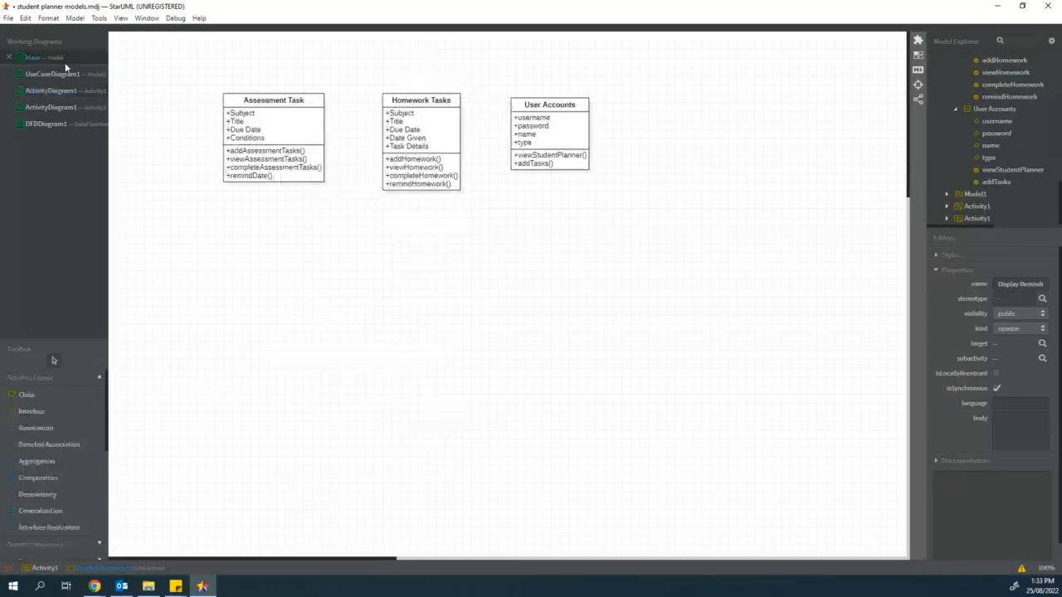
{"action": "left_click", "coordinate": [260, 180]}
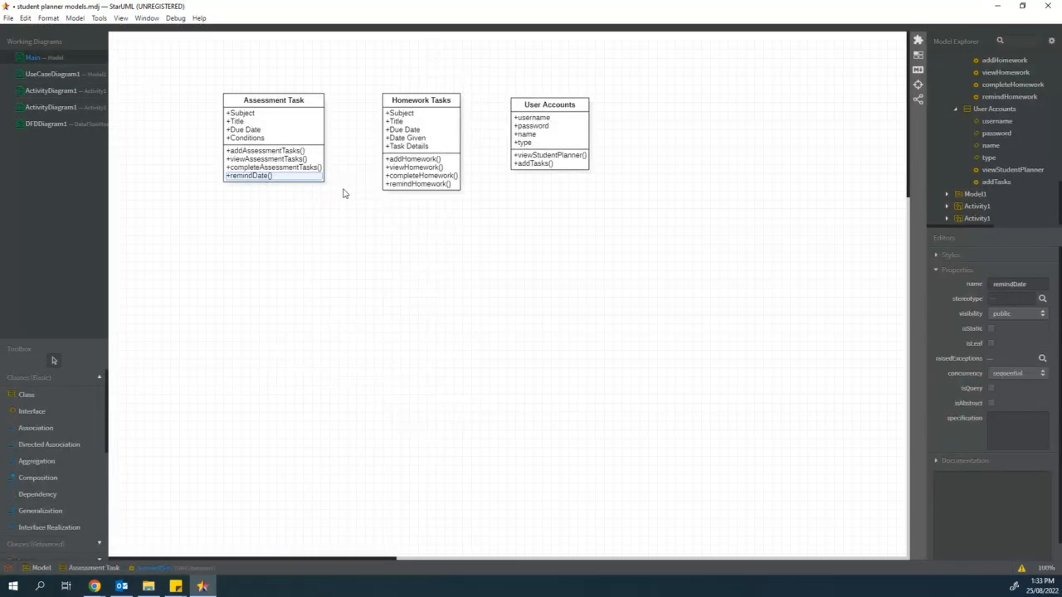
{"action": "left_click", "coordinate": [411, 184]}
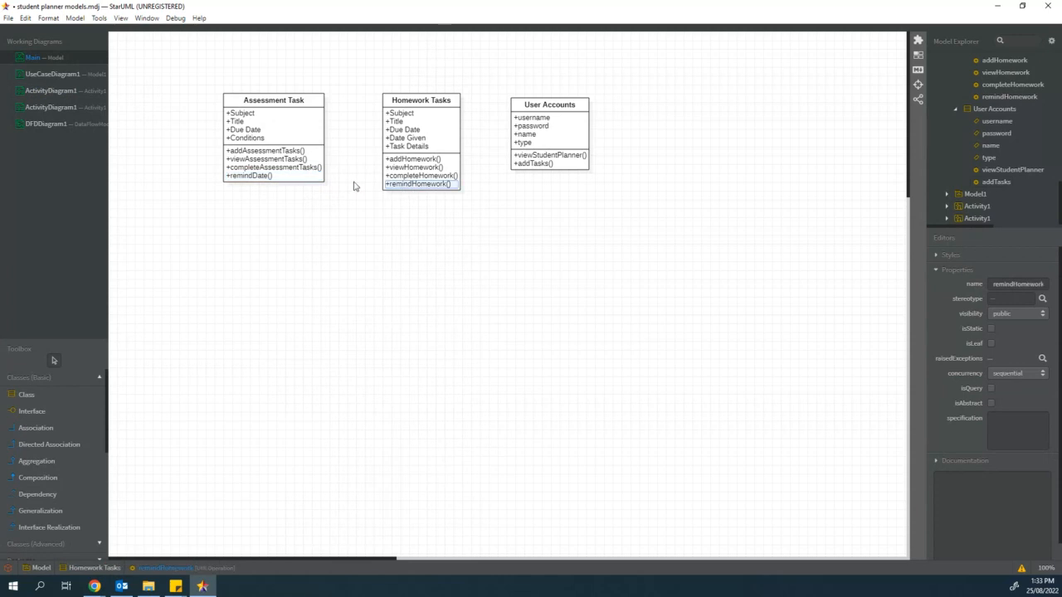
{"action": "left_click", "coordinate": [290, 177]}
{"action": "left_click", "coordinate": [438, 186]}
{"action": "left_click", "coordinate": [566, 163]}
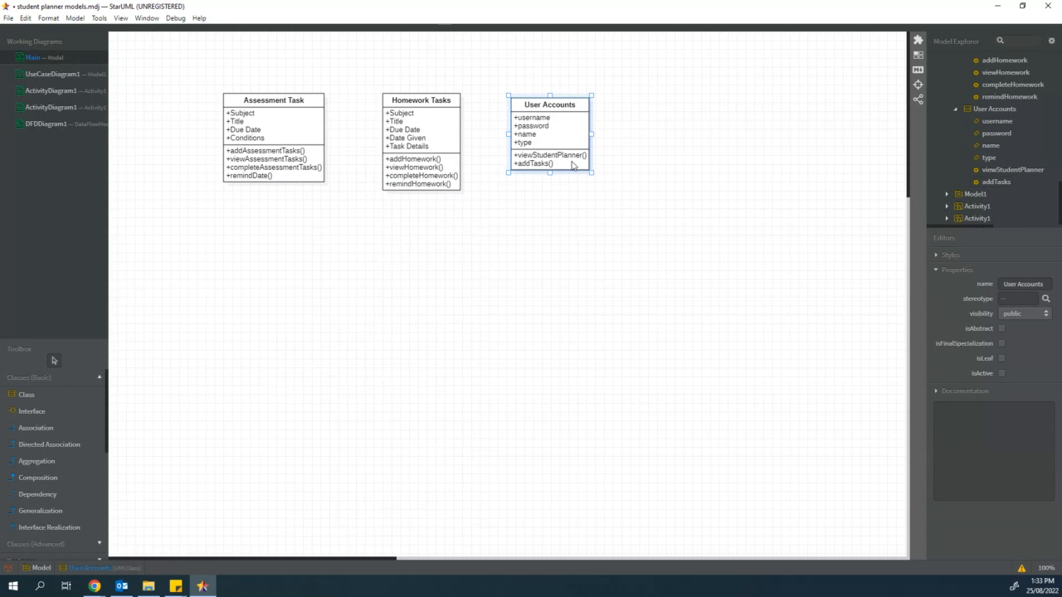
Step: Delete the remindHomework operation from the Homework Tasks class and the remindDate operation from the Assessment Task class
{"action": "left_click", "coordinate": [419, 186]}
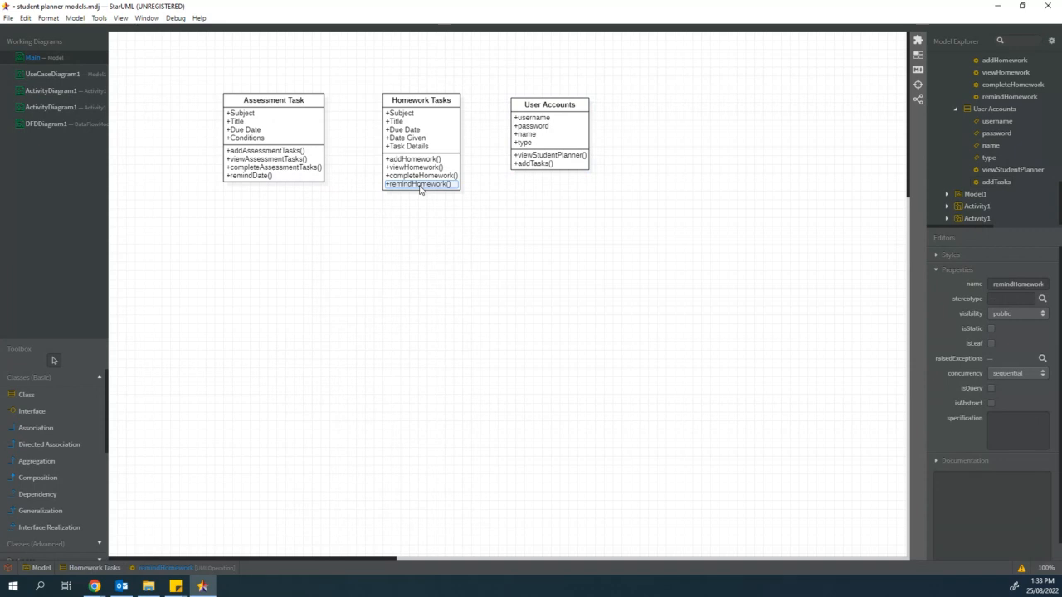
{"action": "right_click", "coordinate": [420, 187]}
{"action": "left_click", "coordinate": [412, 189]}
{"action": "double_click", "coordinate": [437, 188]}
{"action": "left_click", "coordinate": [482, 187]}
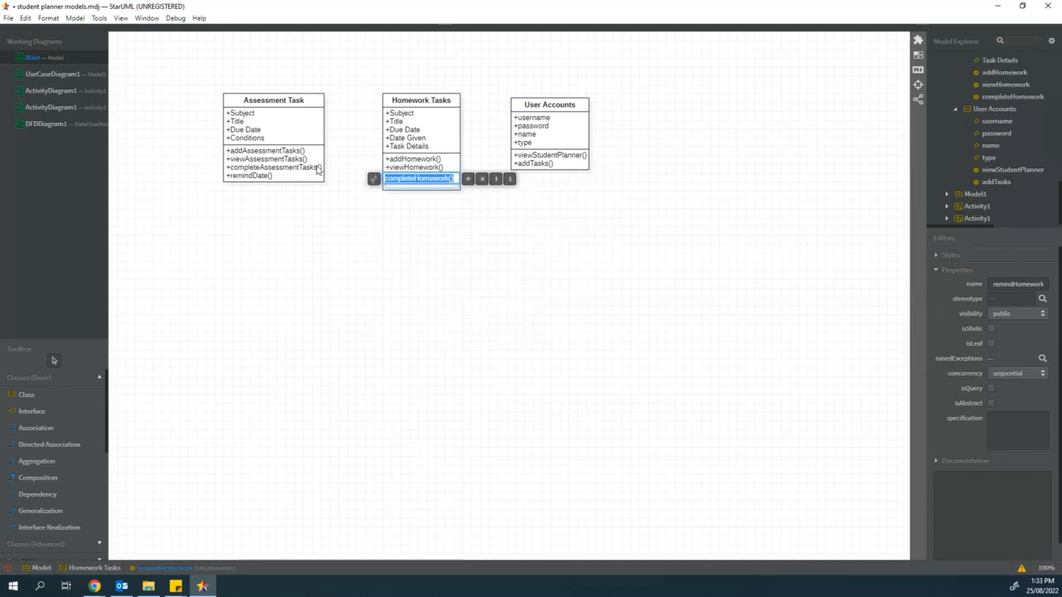
{"action": "left_click", "coordinate": [279, 180]}
{"action": "double_click", "coordinate": [249, 179]}
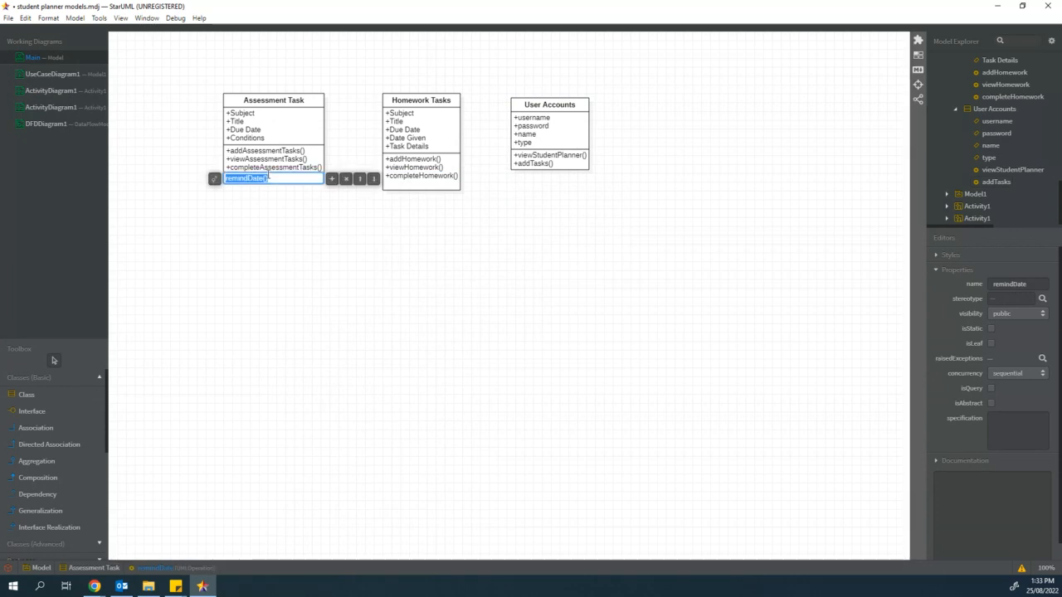
{"action": "left_click", "coordinate": [347, 179]}
Step: Add a remindTasks operation below addTasks in the User Accounts class
{"action": "left_click", "coordinate": [562, 166]}
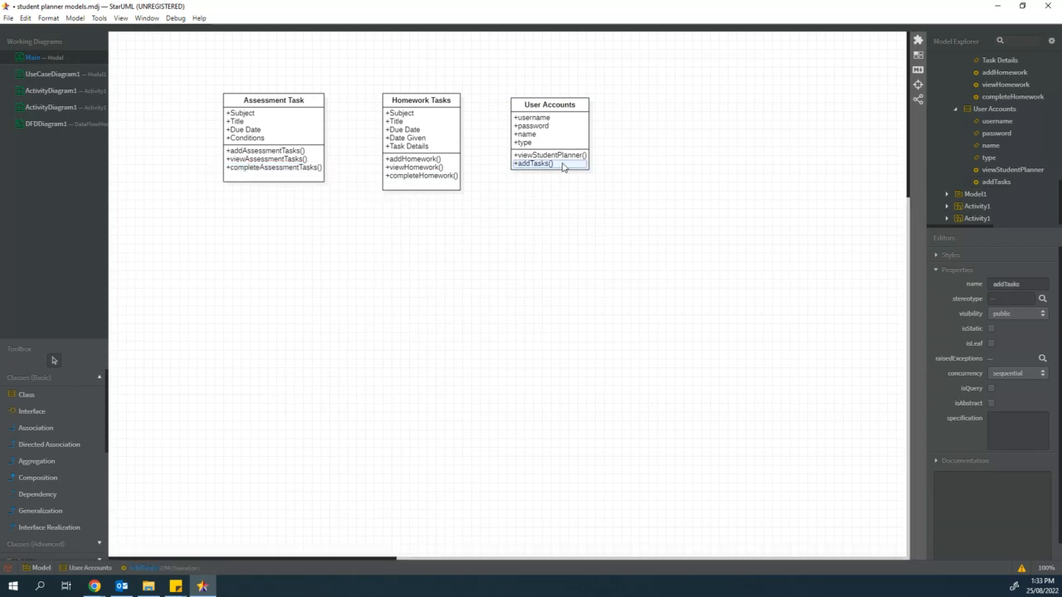
{"action": "right_click", "coordinate": [563, 166]}
{"action": "mouse_move", "coordinate": [614, 174]}
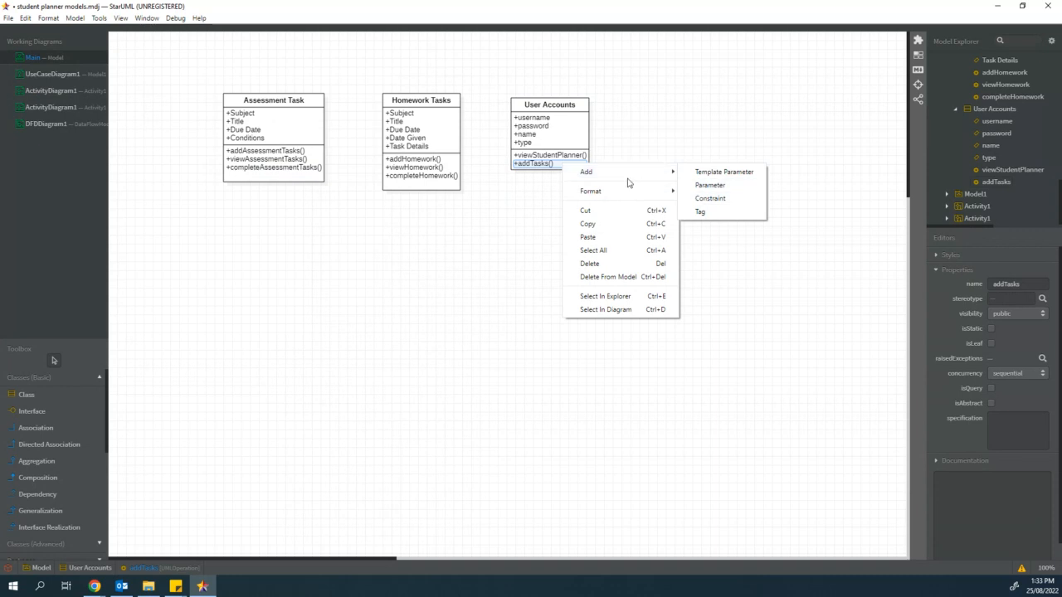
{"action": "left_click", "coordinate": [543, 159]}
{"action": "double_click", "coordinate": [549, 164]}
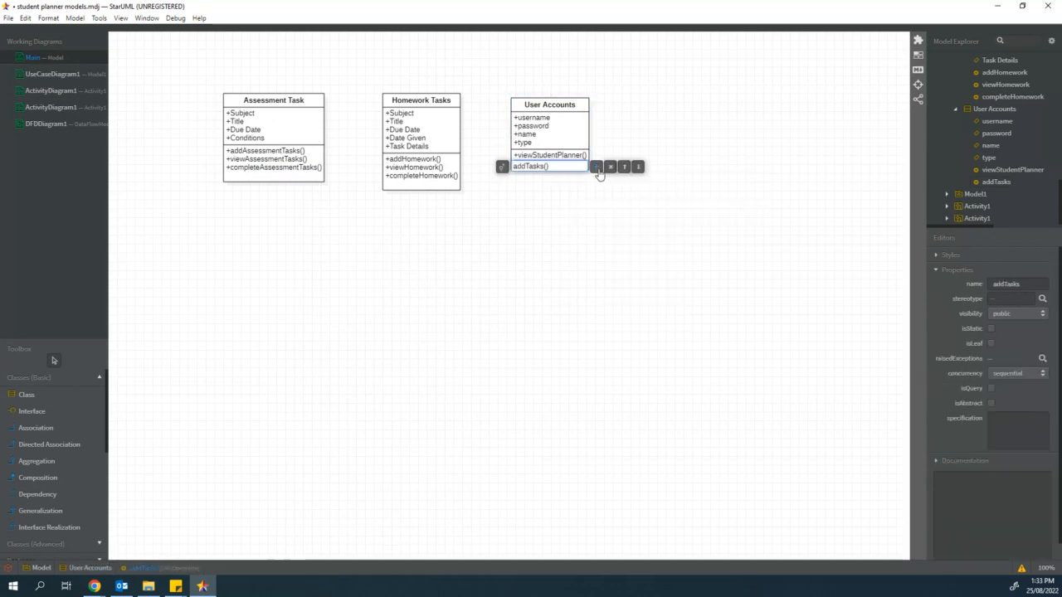
{"action": "left_click", "coordinate": [597, 167]}
{"action": "type", "text": "remind"}
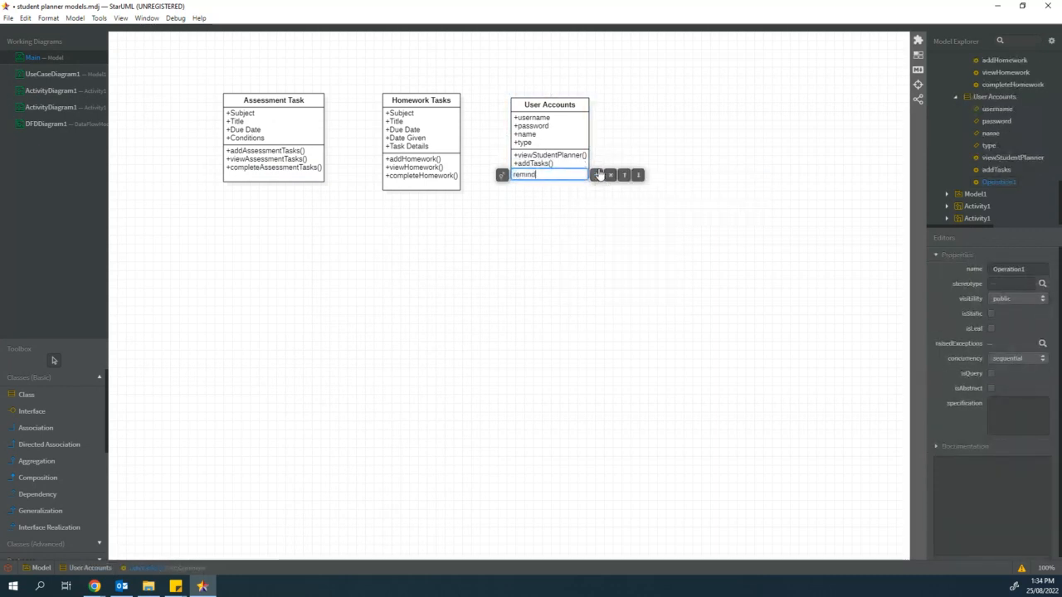
{"action": "type", "text": "Tasks"}
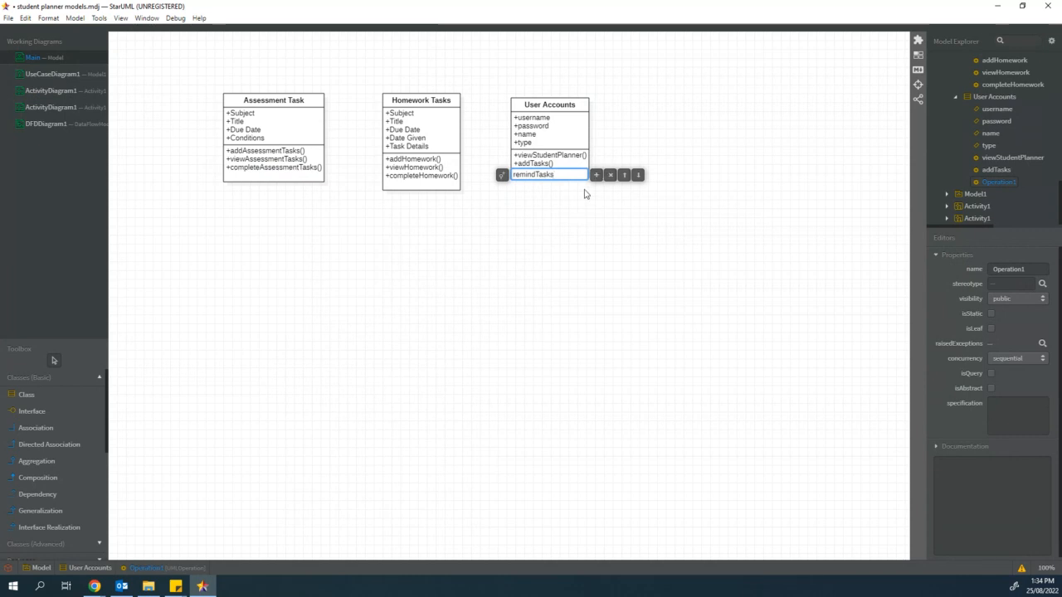
{"action": "left_click", "coordinate": [584, 193]}
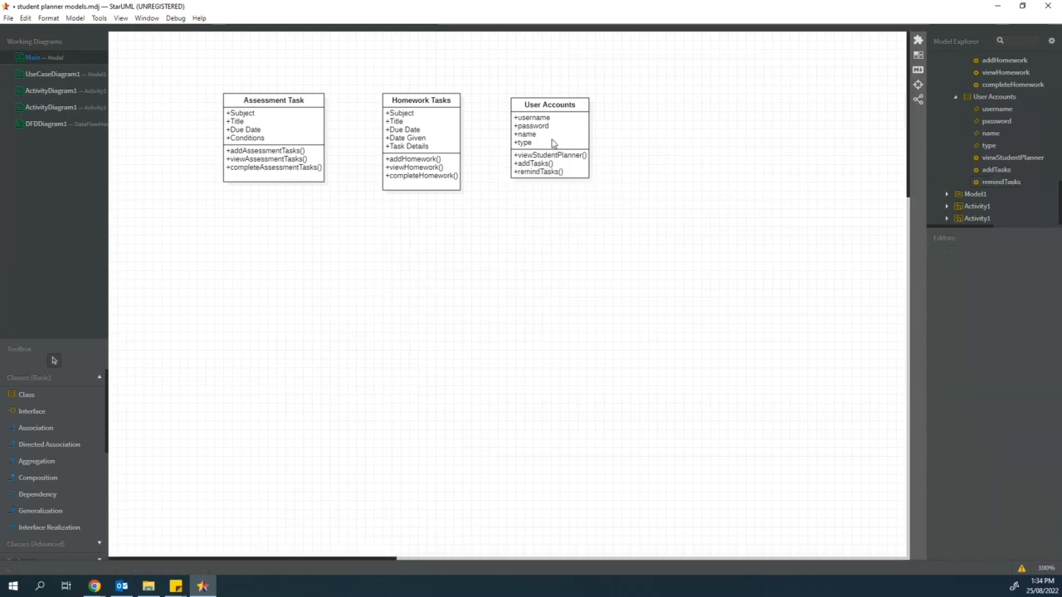
Step: Check the login activity diagram and add a login operation below remindTasks in the User Accounts class
{"action": "left_click", "coordinate": [55, 89]}
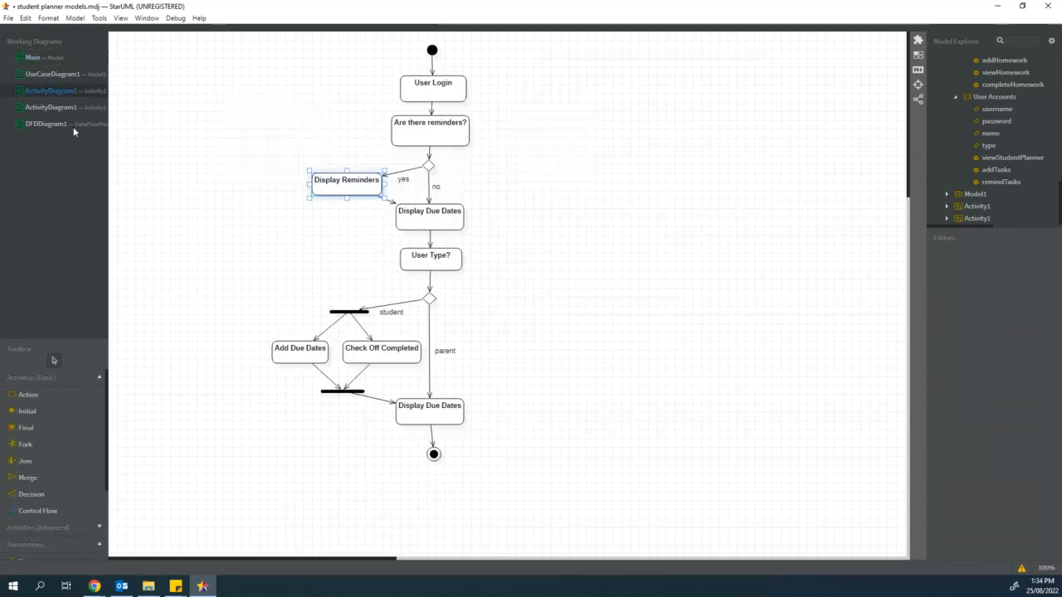
{"action": "left_click", "coordinate": [47, 54]}
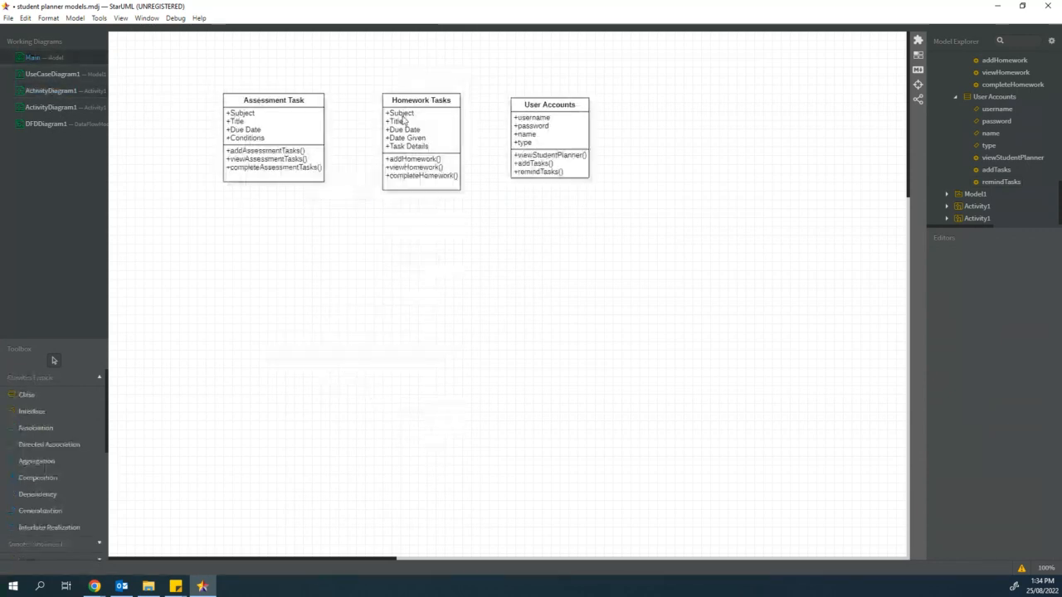
{"action": "left_click", "coordinate": [562, 174]}
{"action": "right_click", "coordinate": [563, 174]}
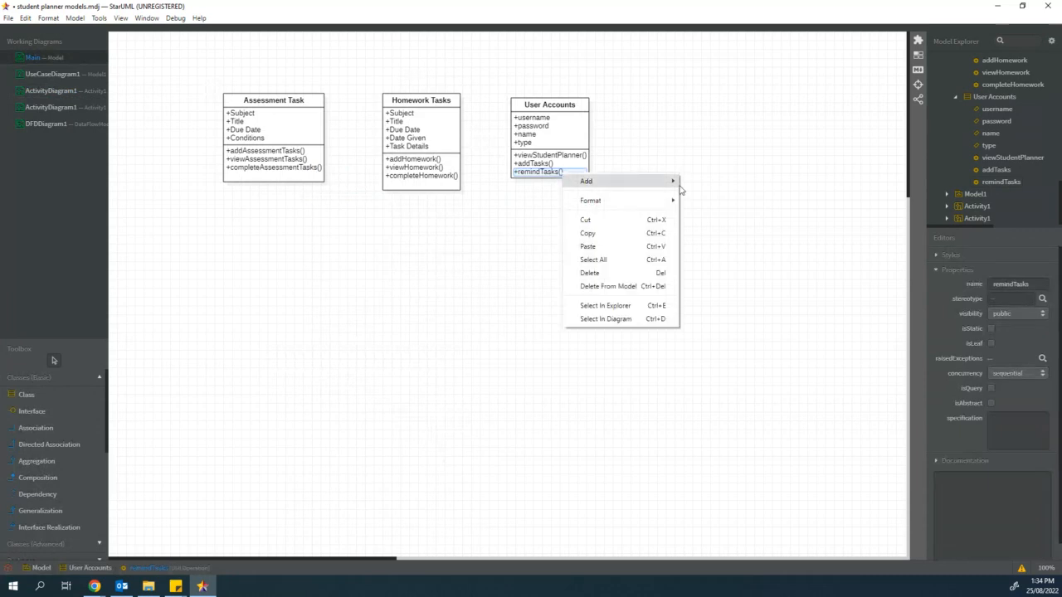
{"action": "mouse_move", "coordinate": [670, 191]}
{"action": "left_click", "coordinate": [525, 170]}
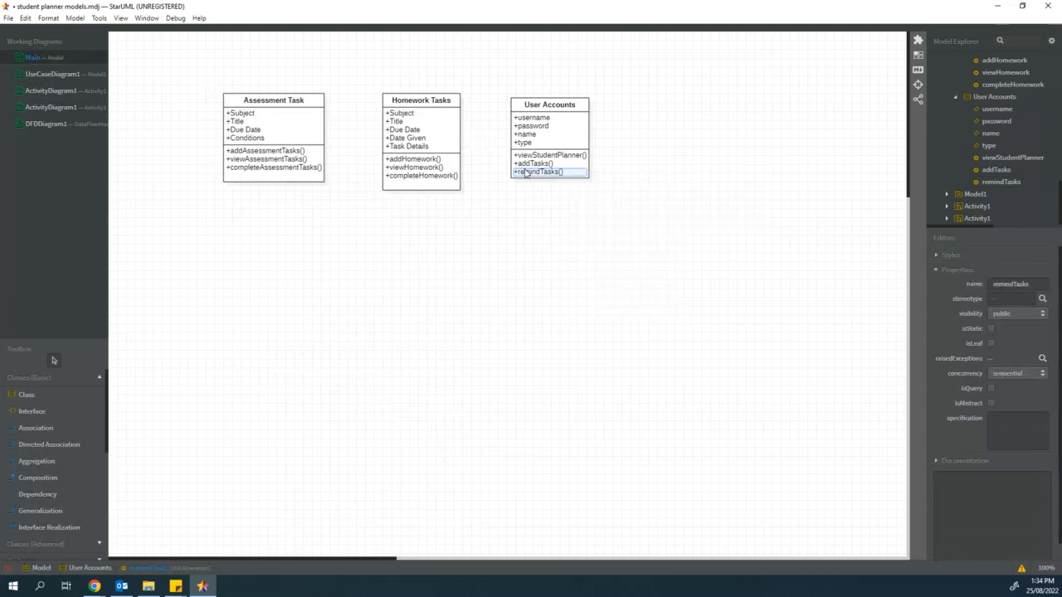
{"action": "double_click", "coordinate": [526, 171]}
{"action": "left_click", "coordinate": [594, 176]}
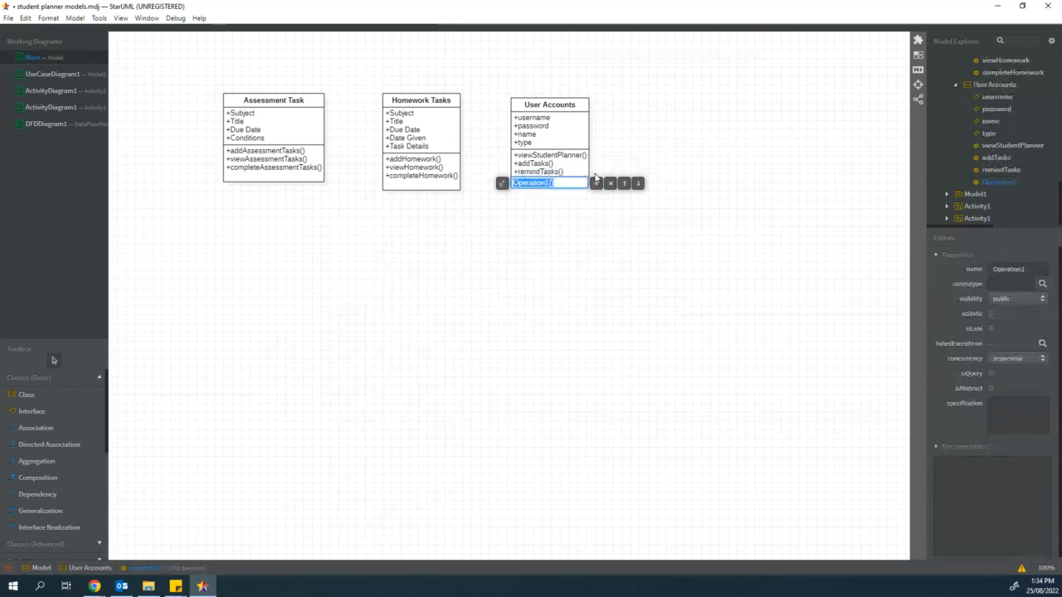
{"action": "type", "text": "login"}
{"action": "left_click", "coordinate": [568, 207]}
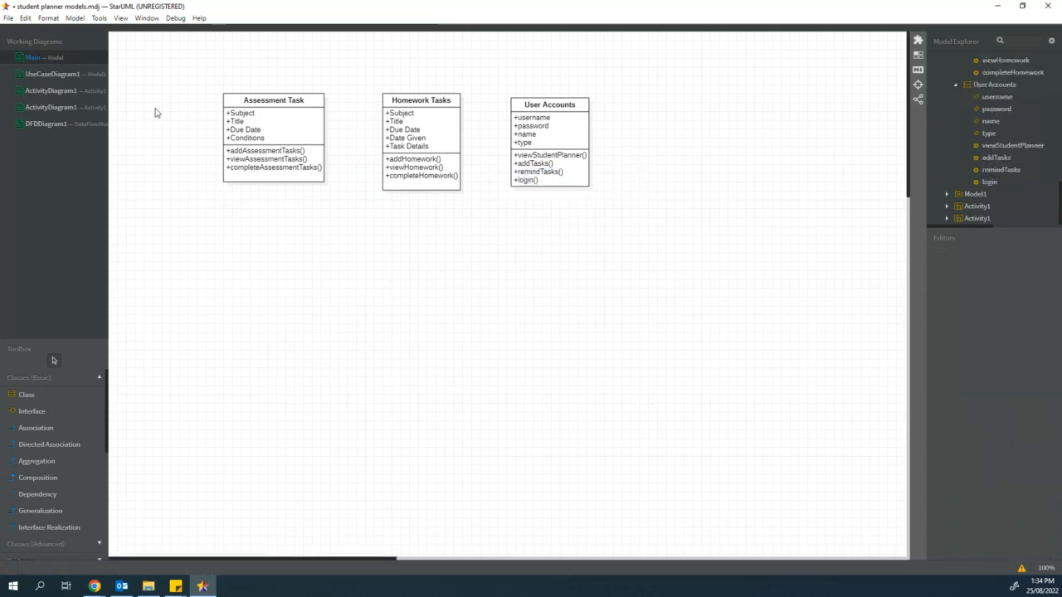
Step: Examine the actions in both activity diagrams, from displaying due dates and checking the user type to confirming user input
{"action": "left_click", "coordinate": [56, 90]}
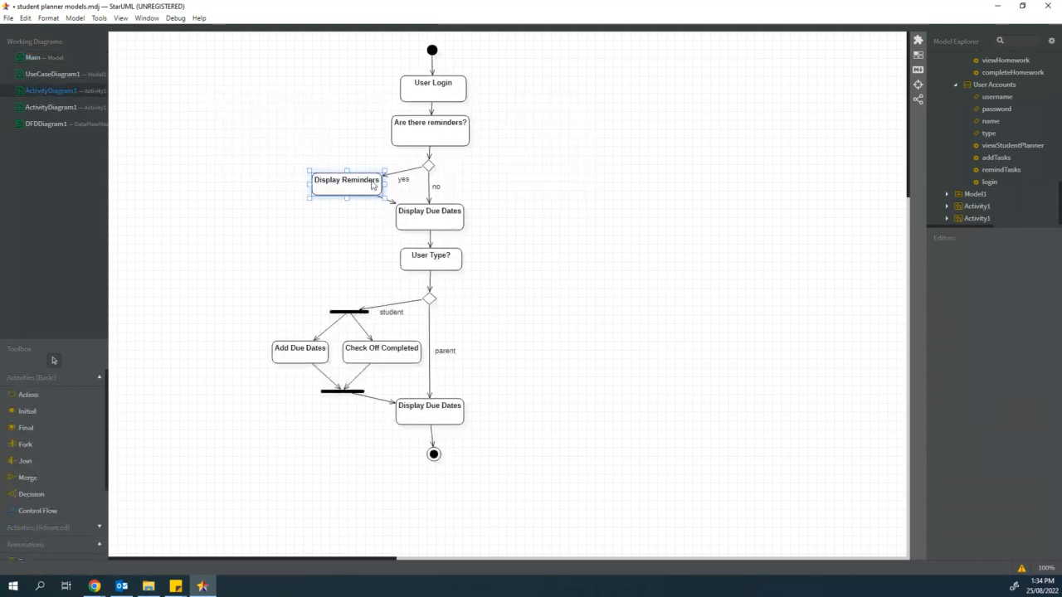
{"action": "left_click", "coordinate": [437, 217]}
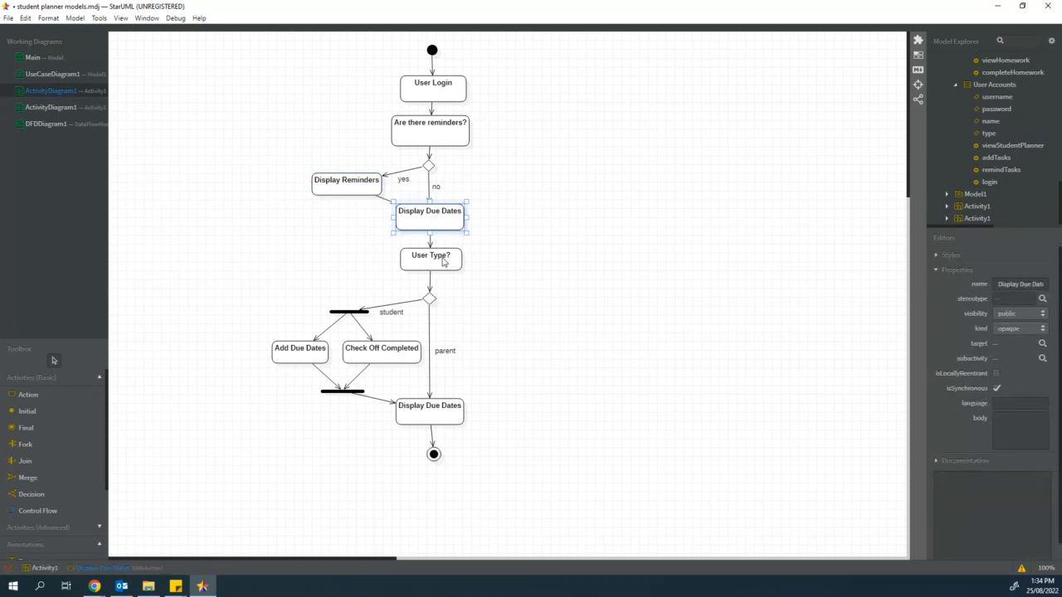
{"action": "left_click", "coordinate": [442, 259]}
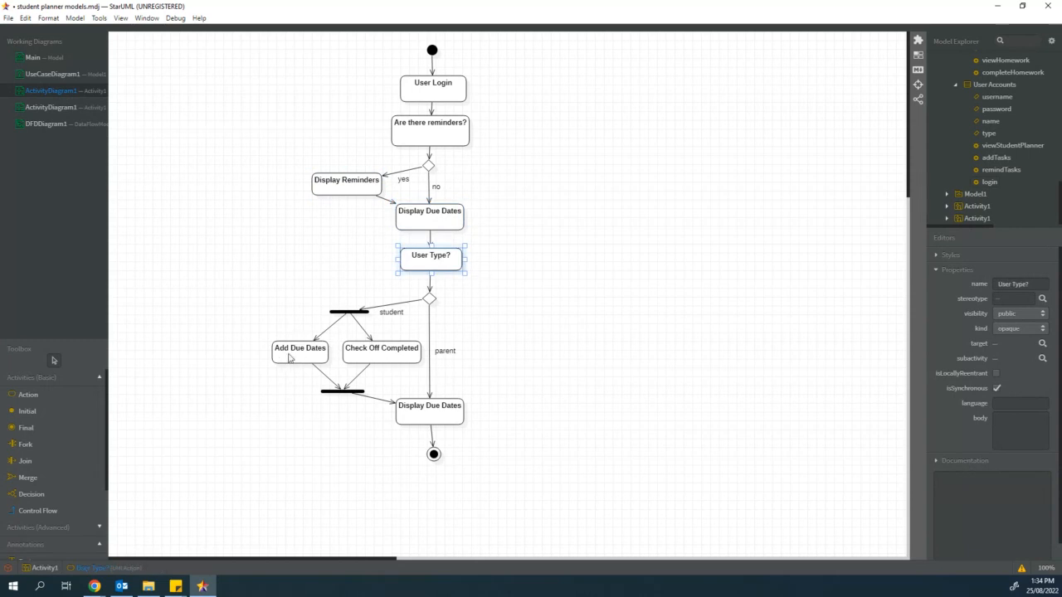
{"action": "left_click", "coordinate": [431, 428]}
{"action": "left_click", "coordinate": [431, 422]}
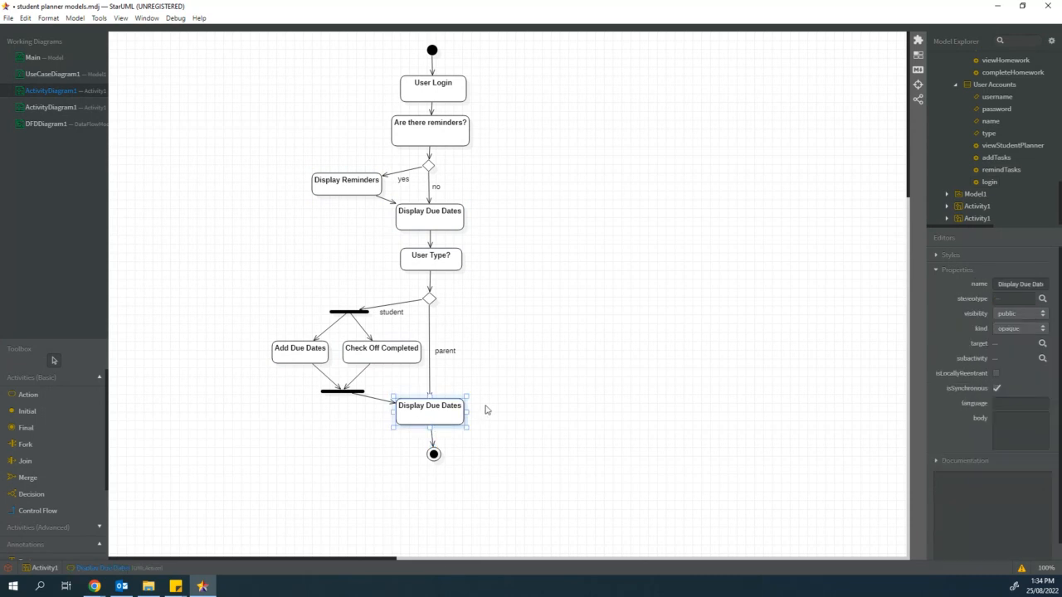
{"action": "left_click", "coordinate": [61, 111]}
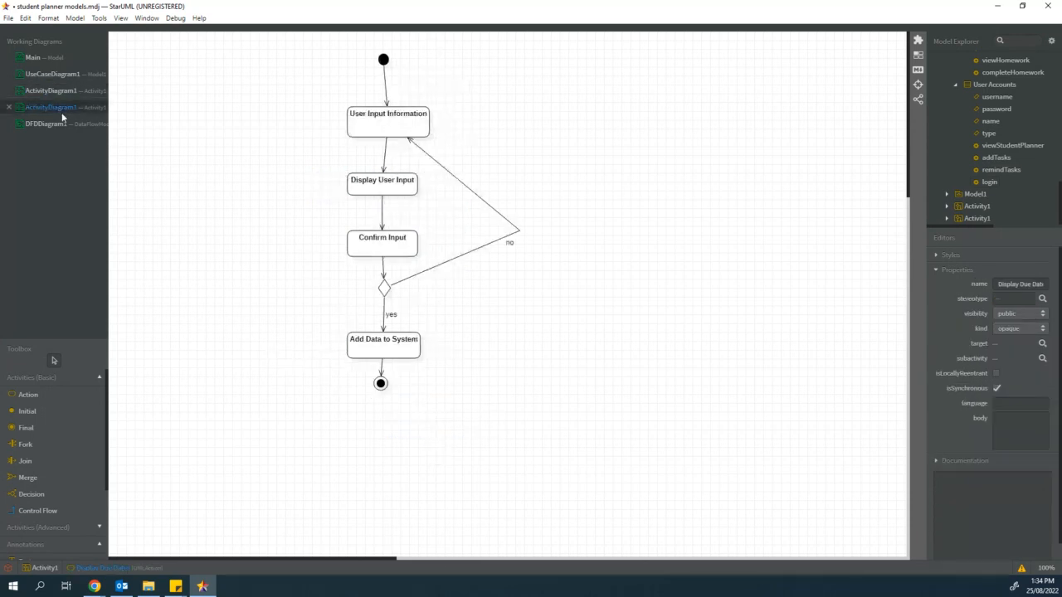
{"action": "left_click", "coordinate": [398, 190]}
{"action": "left_click", "coordinate": [381, 248]}
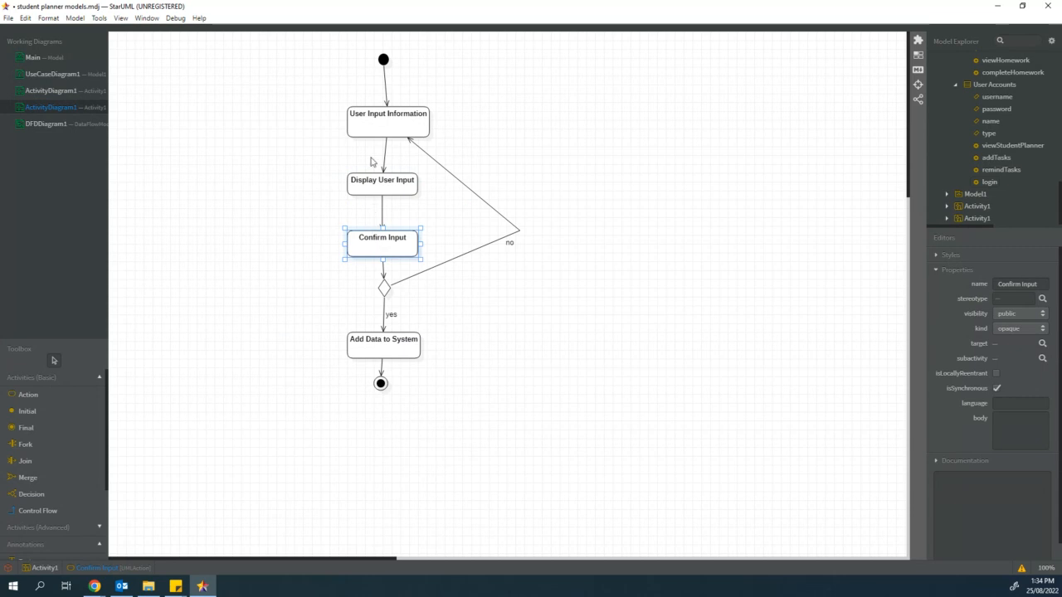
Step: Review the user input activity diagram and add a confirmDetails operation below completeAssessmentTasks in the Assessment Task class
{"action": "left_click", "coordinate": [382, 184]}
{"action": "left_click", "coordinate": [383, 116]}
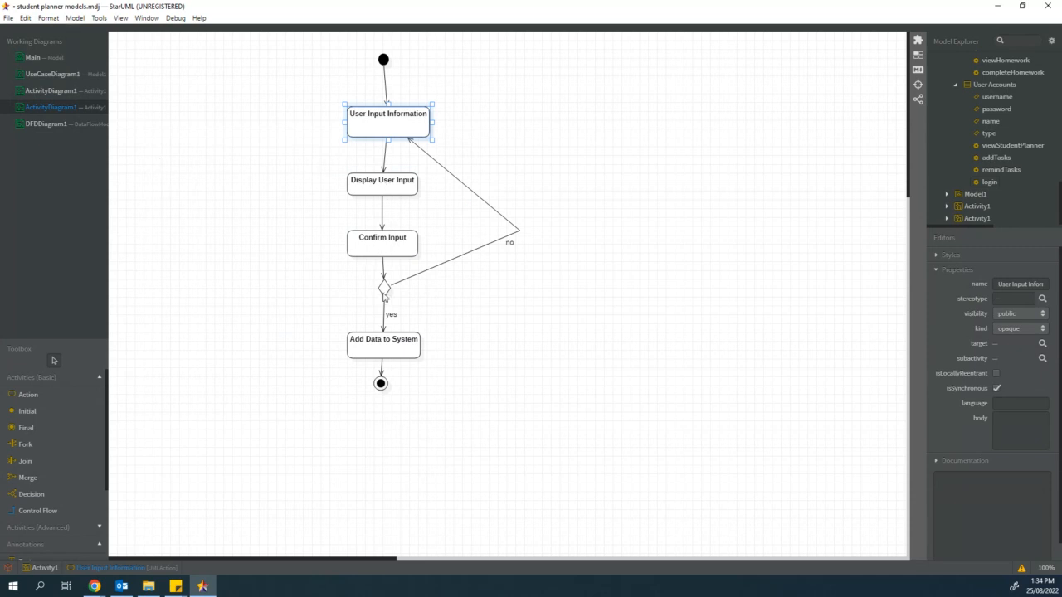
{"action": "left_click", "coordinate": [403, 346]}
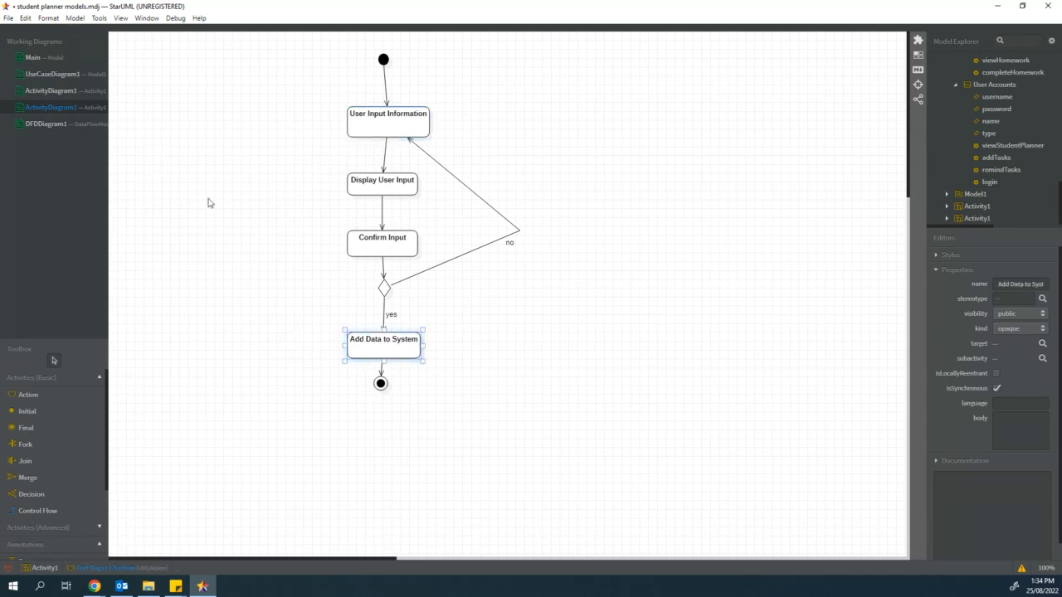
{"action": "left_click", "coordinate": [57, 66]}
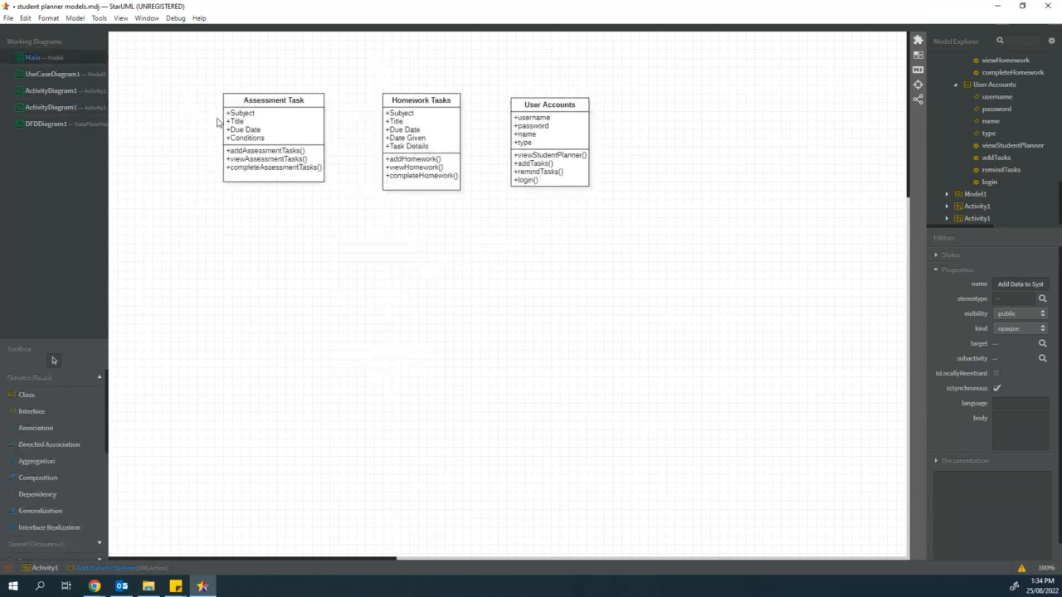
{"action": "left_click", "coordinate": [296, 168]}
{"action": "right_click", "coordinate": [295, 127]}
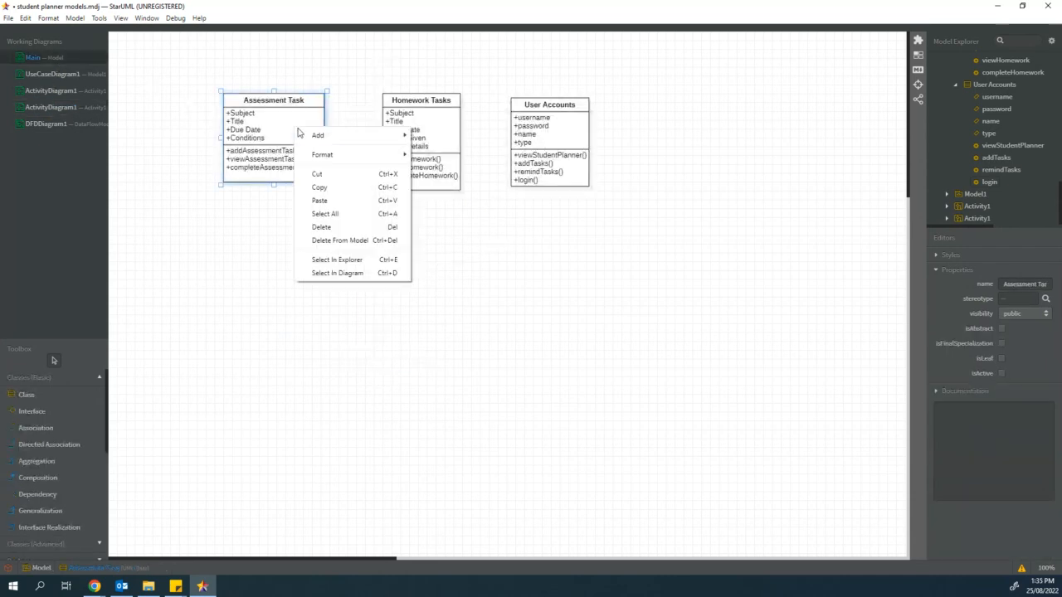
{"action": "mouse_move", "coordinate": [328, 135]}
{"action": "left_click", "coordinate": [446, 176]}
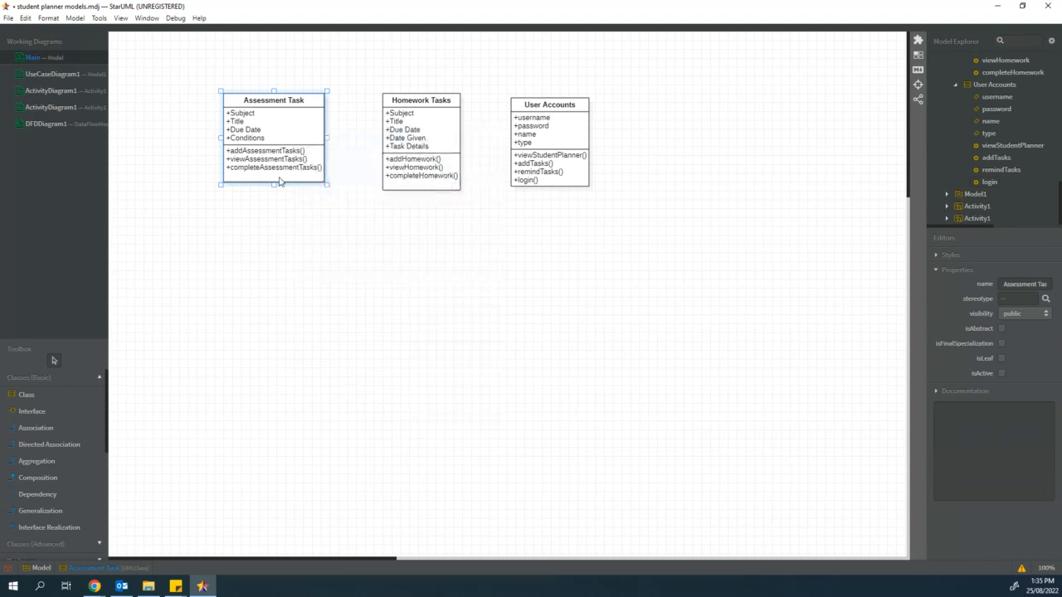
{"action": "double_click", "coordinate": [266, 177]}
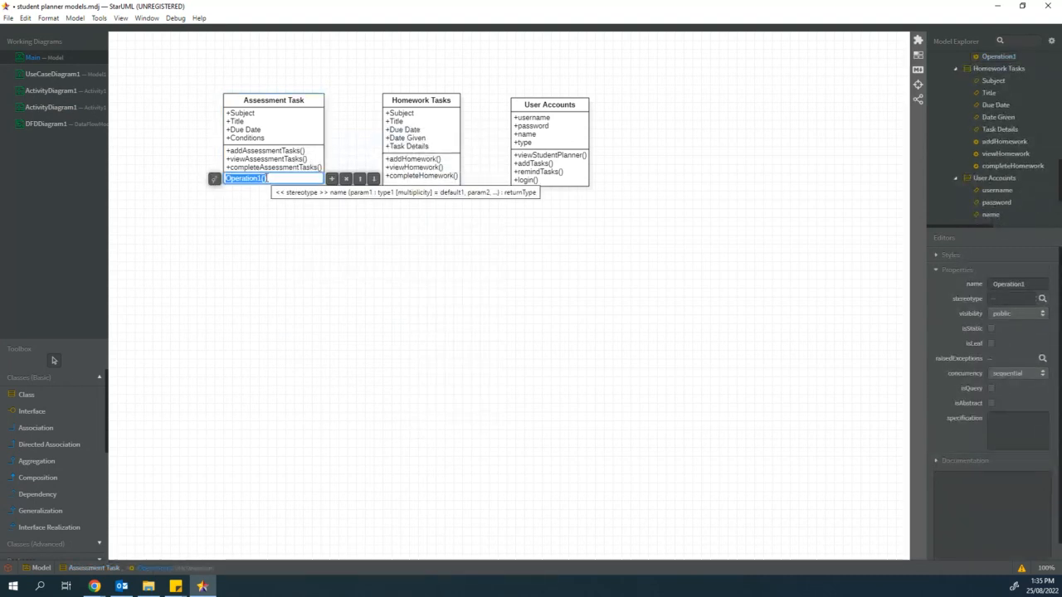
{"action": "type", "text": "confirm t"}
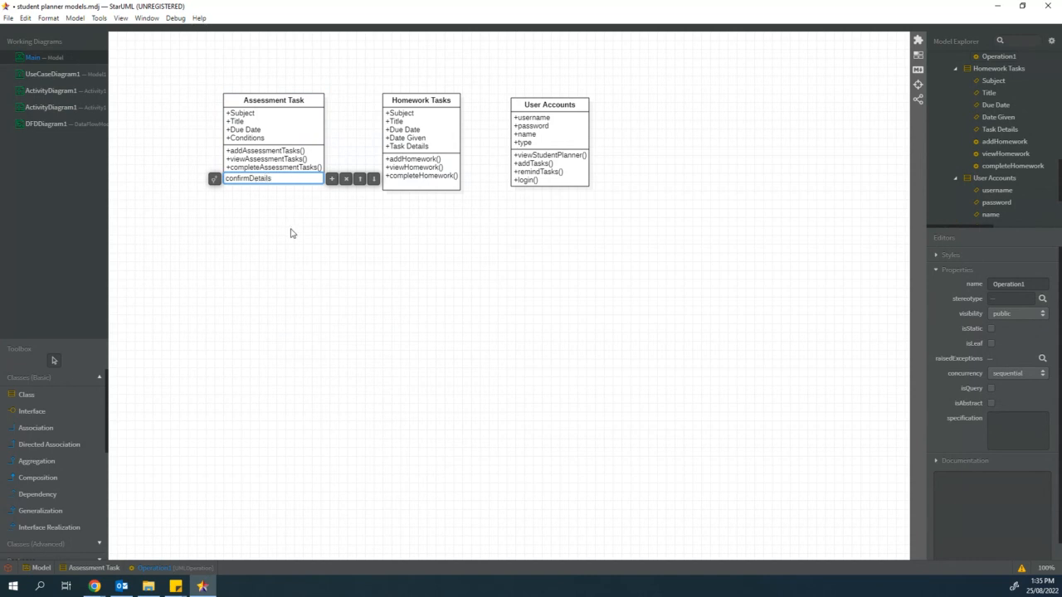
{"action": "left_click", "coordinate": [330, 202]}
{"action": "right_click", "coordinate": [424, 179]}
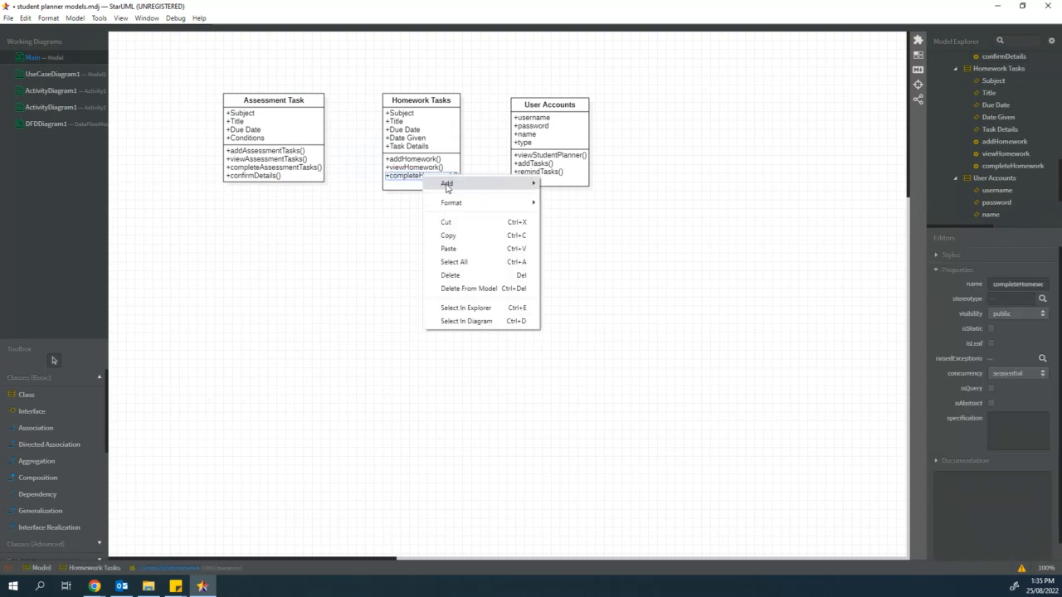
{"action": "mouse_move", "coordinate": [452, 187]}
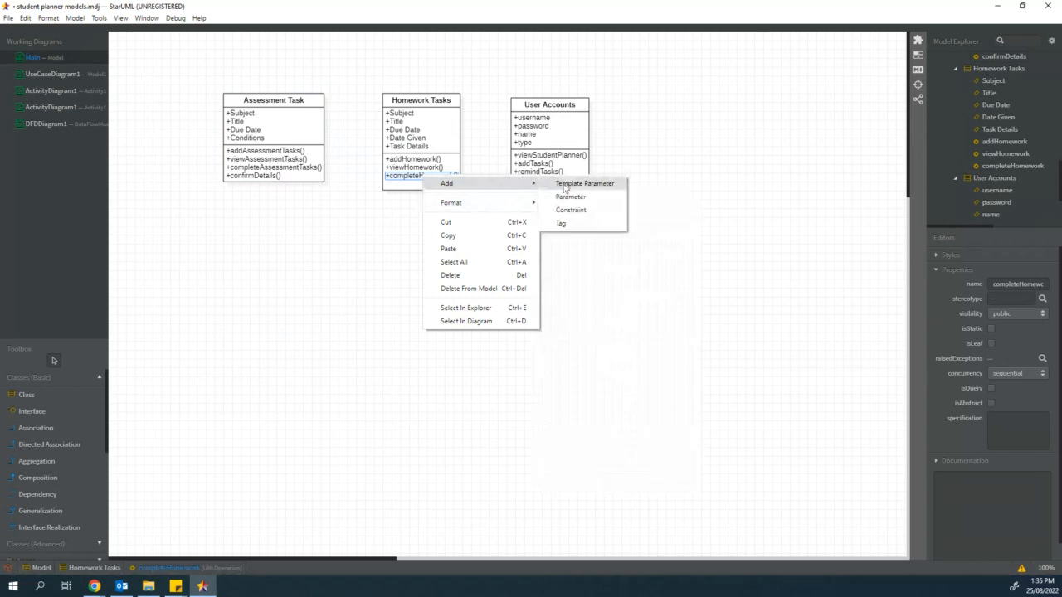
{"action": "left_click", "coordinate": [428, 159]}
{"action": "left_click", "coordinate": [422, 122]}
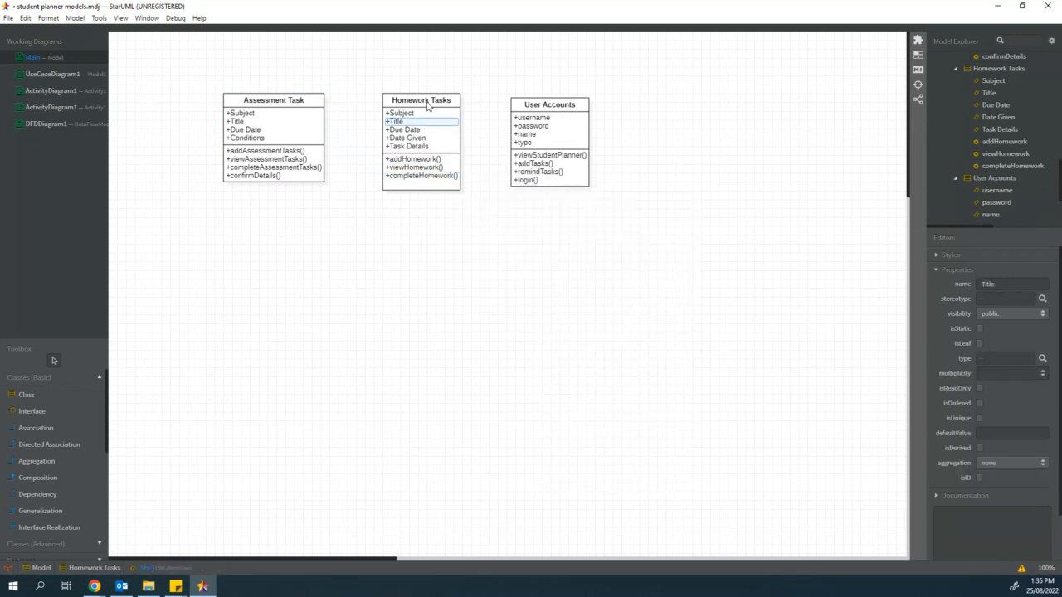
Step: Add a confirmHomework operation below completeHomework in the Homework Tasks class
{"action": "left_click", "coordinate": [427, 101]}
{"action": "right_click", "coordinate": [430, 119]}
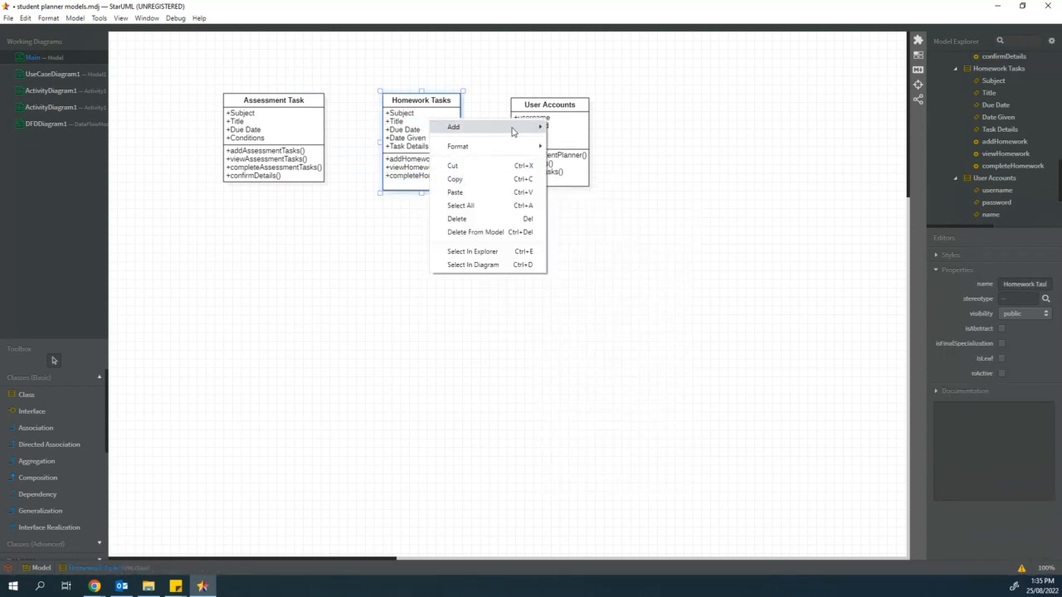
{"action": "mouse_move", "coordinate": [513, 128]}
{"action": "left_click", "coordinate": [579, 168]}
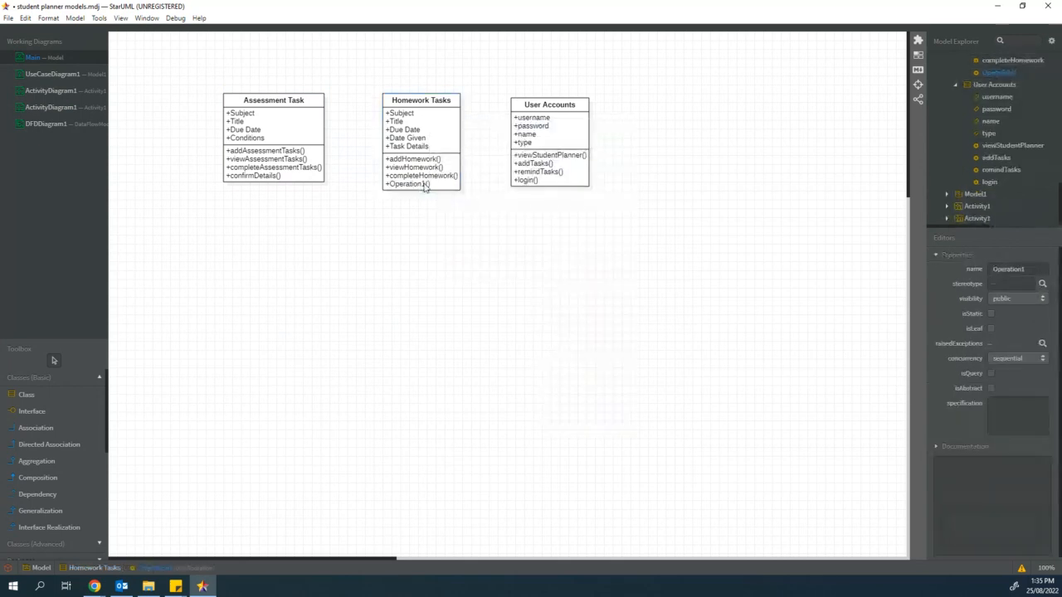
{"action": "double_click", "coordinate": [424, 186]}
{"action": "type", "text": "c"}
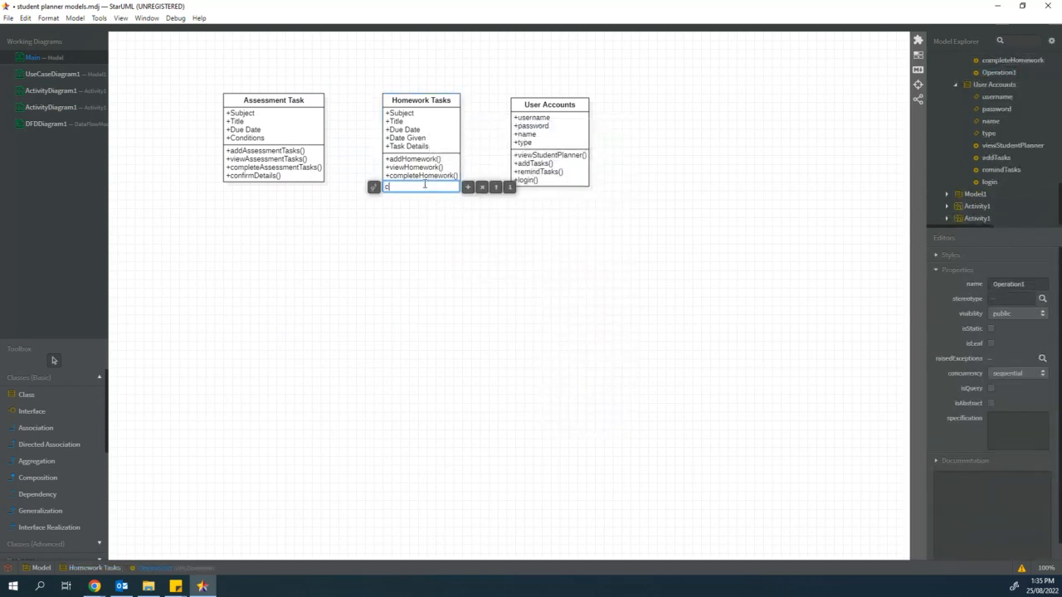
{"action": "type", "text": "onfirmHomework"}
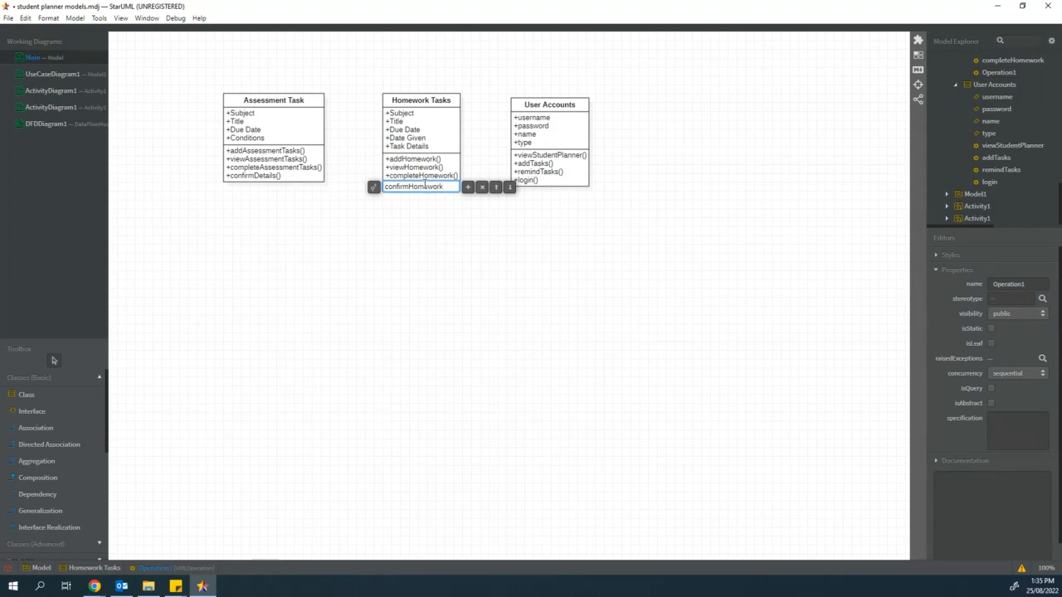
{"action": "left_click", "coordinate": [456, 234]}
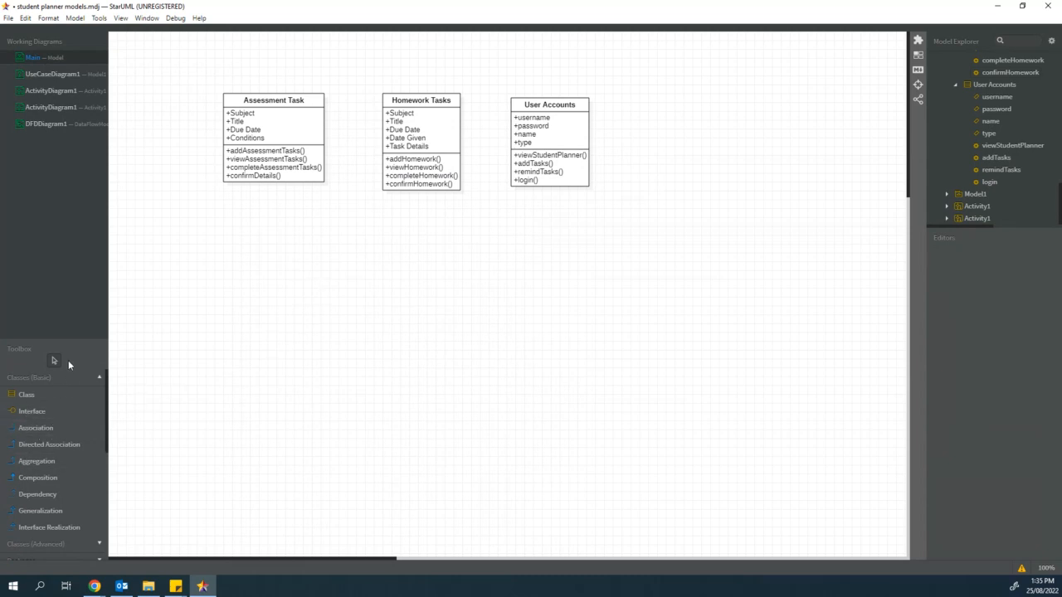
Step: Move the User Accounts class below and between the other two classes and link it to each with an unnamed association
{"action": "left_click", "coordinate": [552, 108]}
{"action": "left_click_drag", "start_coordinate": [556, 105], "coordinate": [348, 256]}
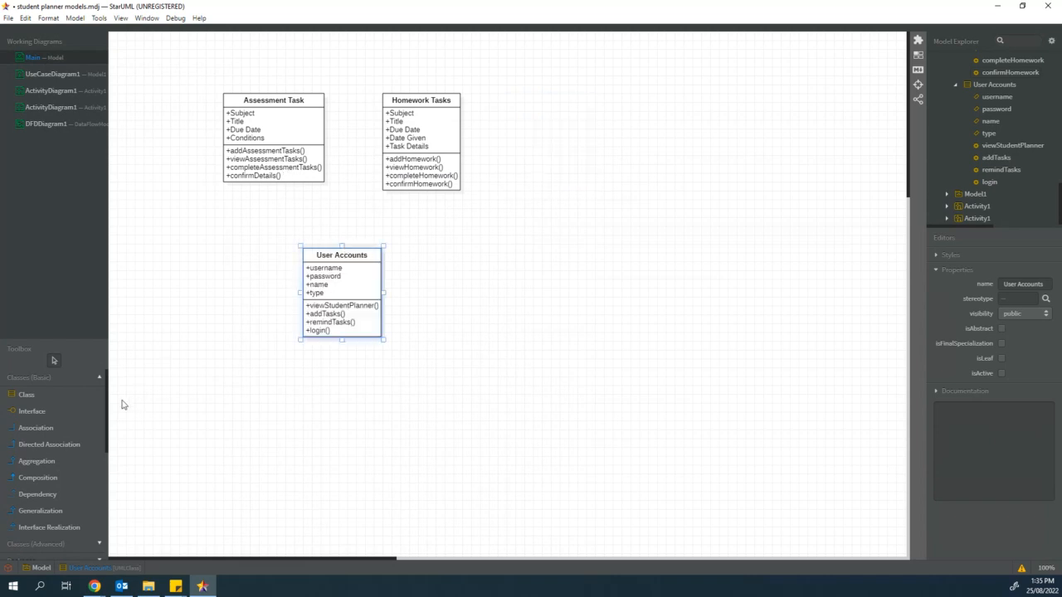
{"action": "left_click", "coordinate": [24, 430]}
{"action": "mouse_move", "coordinate": [283, 164]}
{"action": "left_mouse_down"}
{"action": "mouse_move", "coordinate": [331, 261]}
{"action": "mouse_move", "coordinate": [412, 164]}
{"action": "left_mouse_up"}
{"action": "left_click", "coordinate": [49, 429]}
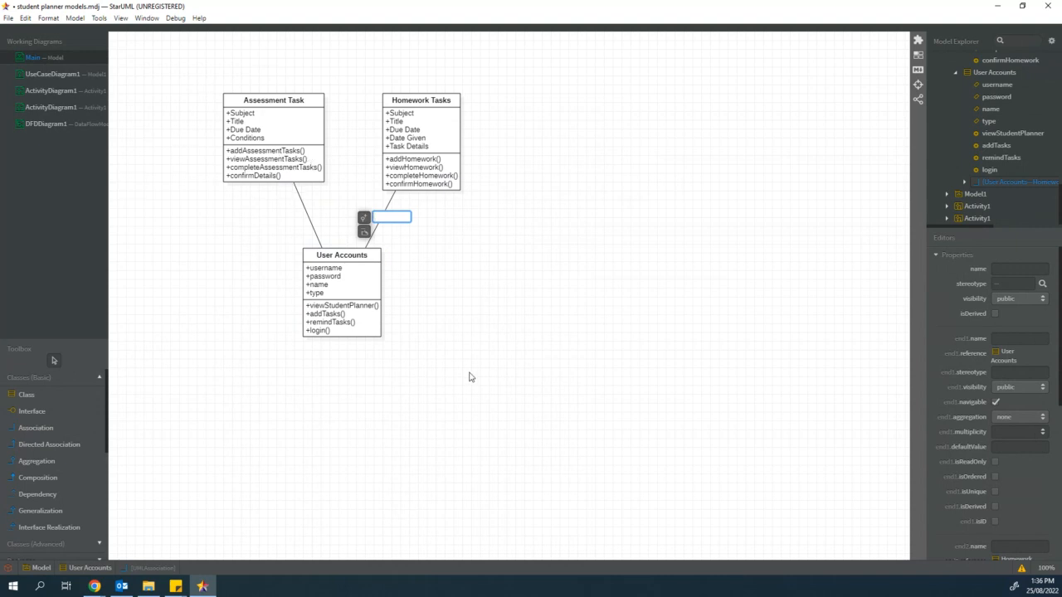
{"action": "left_click", "coordinate": [555, 319]}
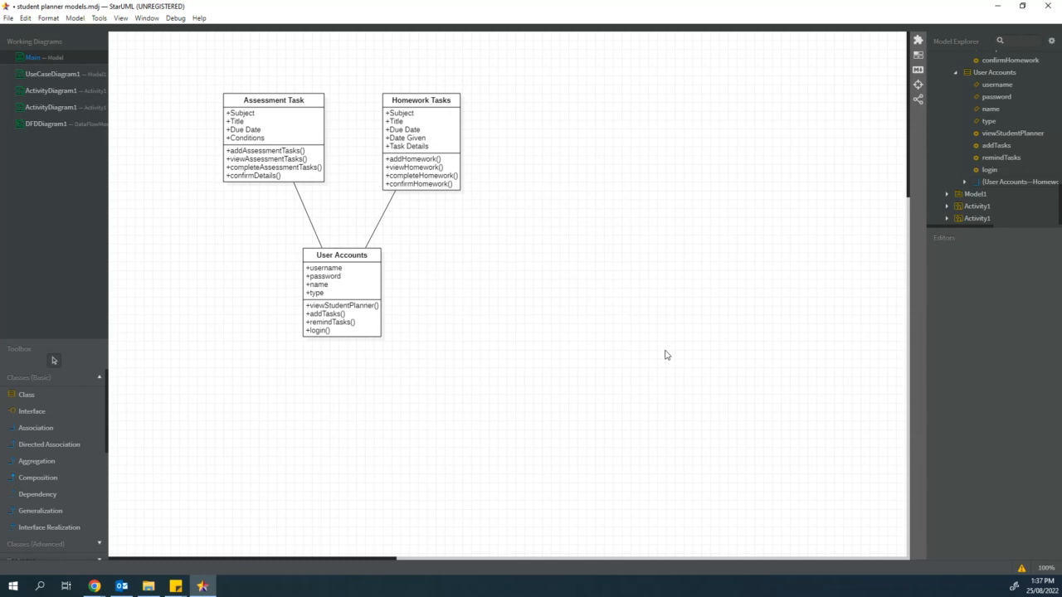
Step: Save the student planner models project and continue with the evaluation version
{"action": "left_click", "coordinate": [7, 17]}
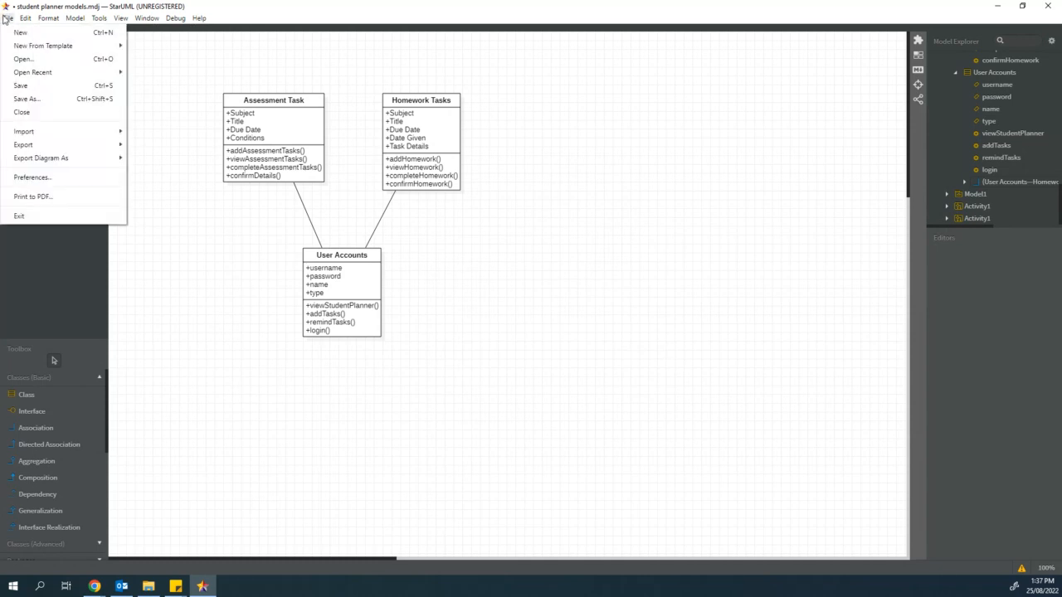
{"action": "left_click", "coordinate": [25, 86]}
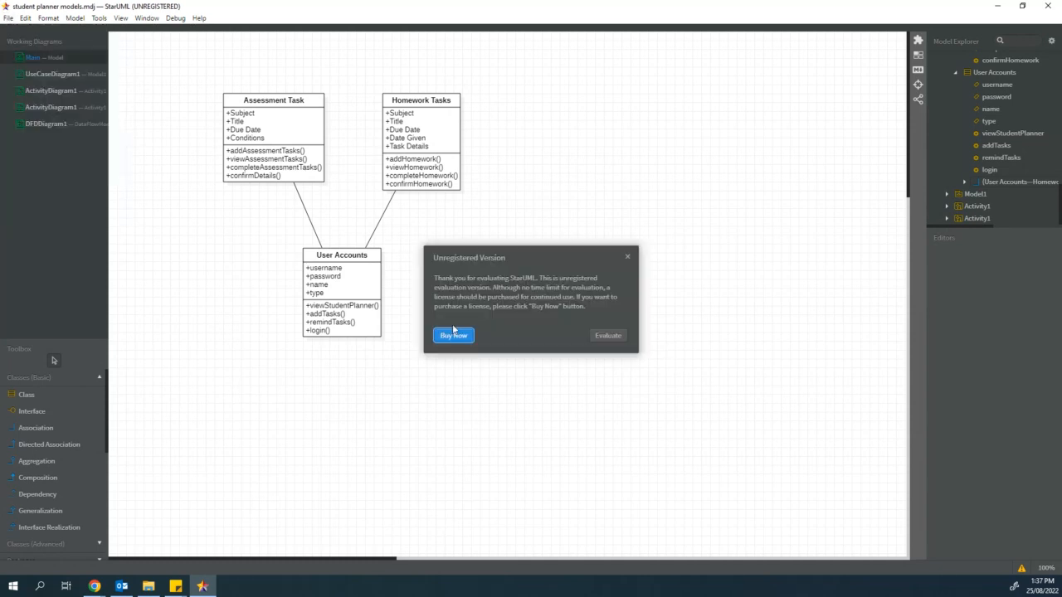
{"action": "left_click", "coordinate": [602, 336]}
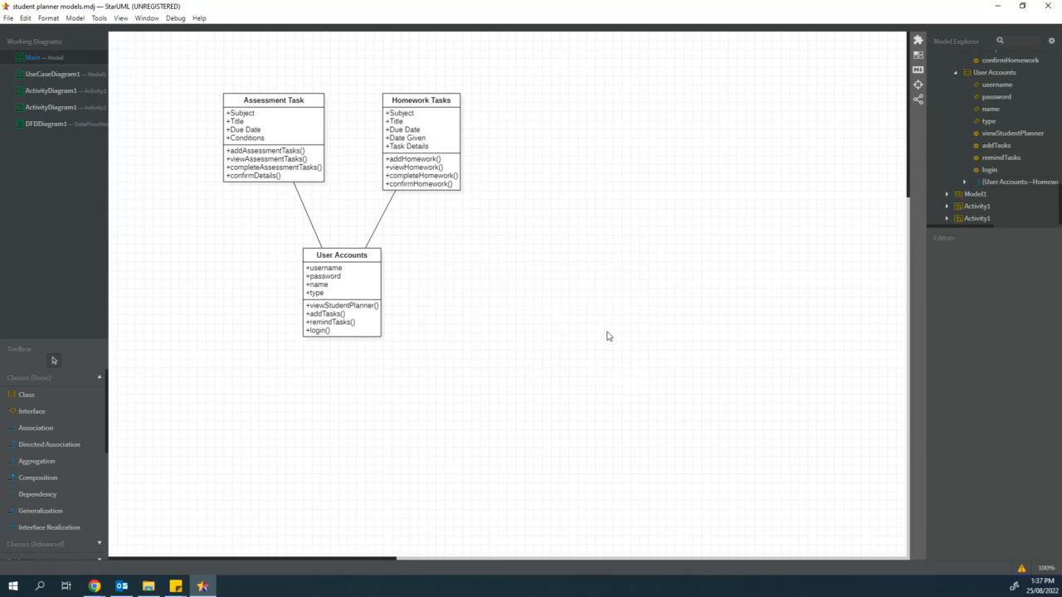
Step: Export the class diagram as a JPEG named "student planner class diagram" in the school planner project folder
{"action": "left_click", "coordinate": [7, 18]}
{"action": "mouse_move", "coordinate": [49, 158]}
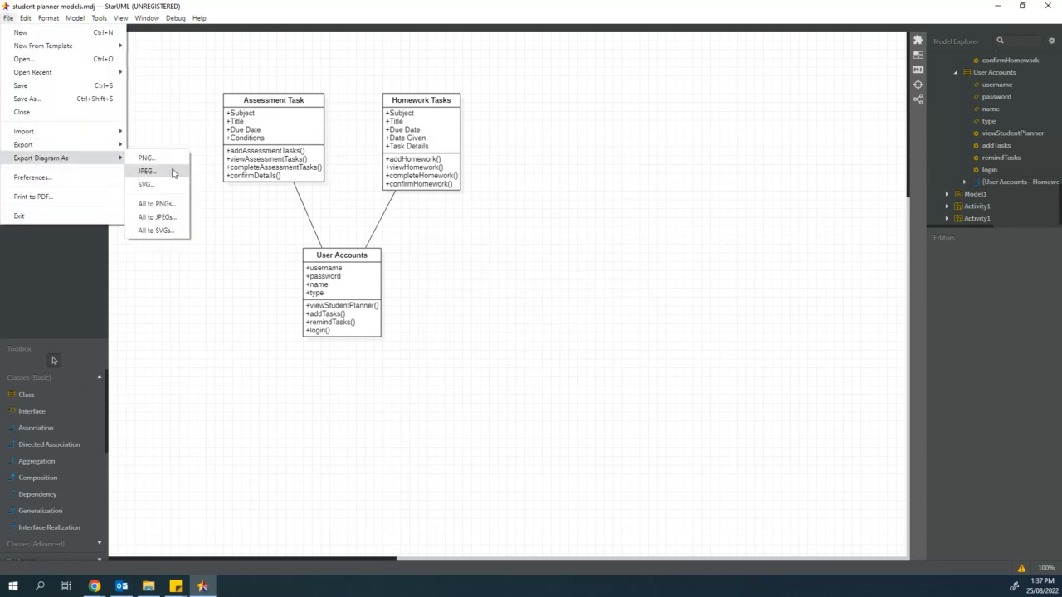
{"action": "left_click", "coordinate": [174, 171]}
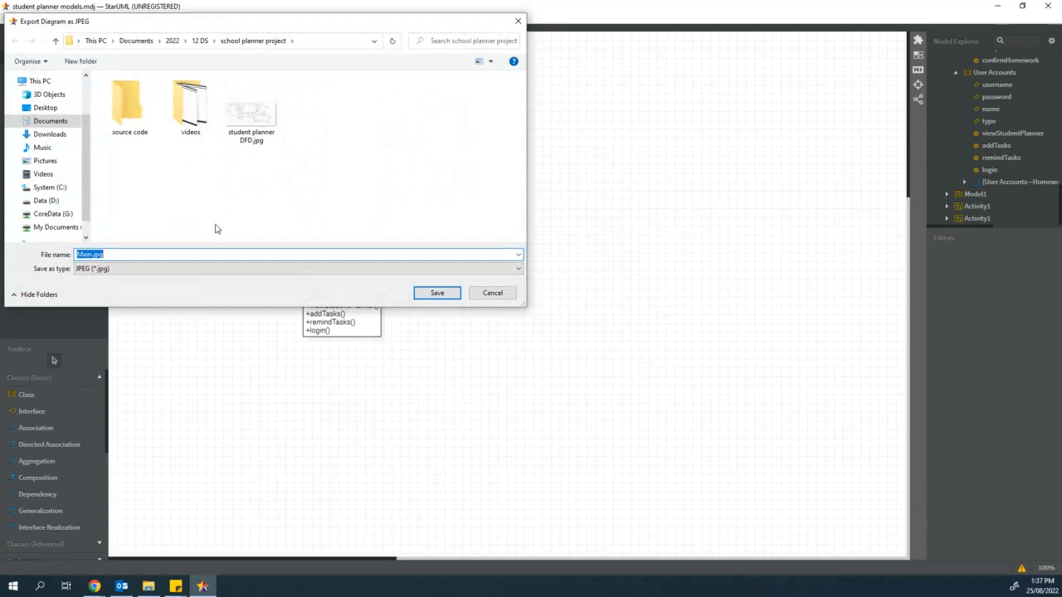
{"action": "type", "text": "student"}
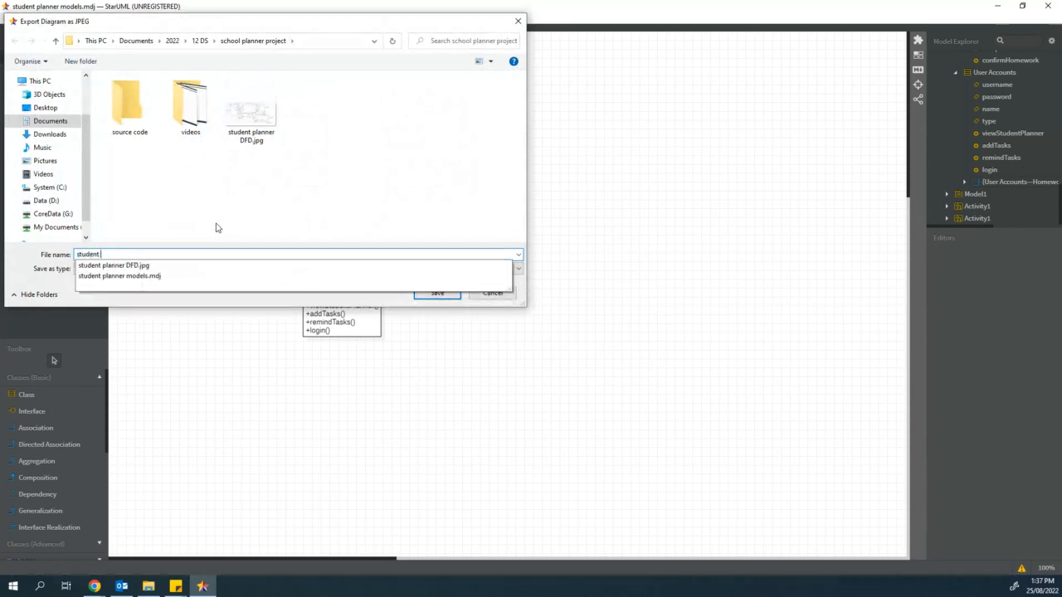
{"action": "type", "text": " c"}
{"action": "key", "text": "BackSpace"}
{"action": "type", "text": "planner class diagram"}
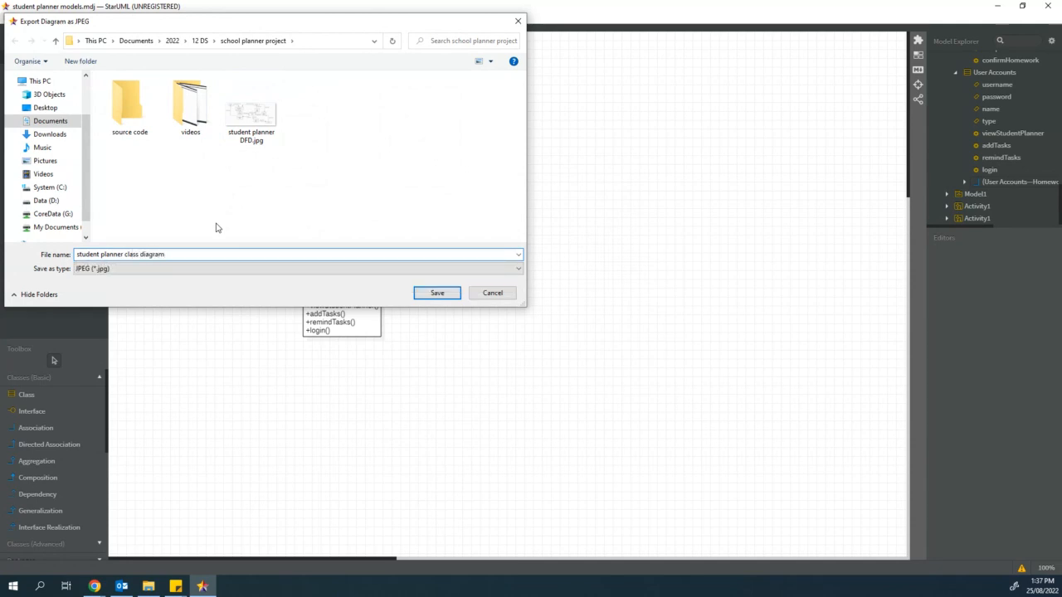
{"action": "left_click", "coordinate": [437, 293]}
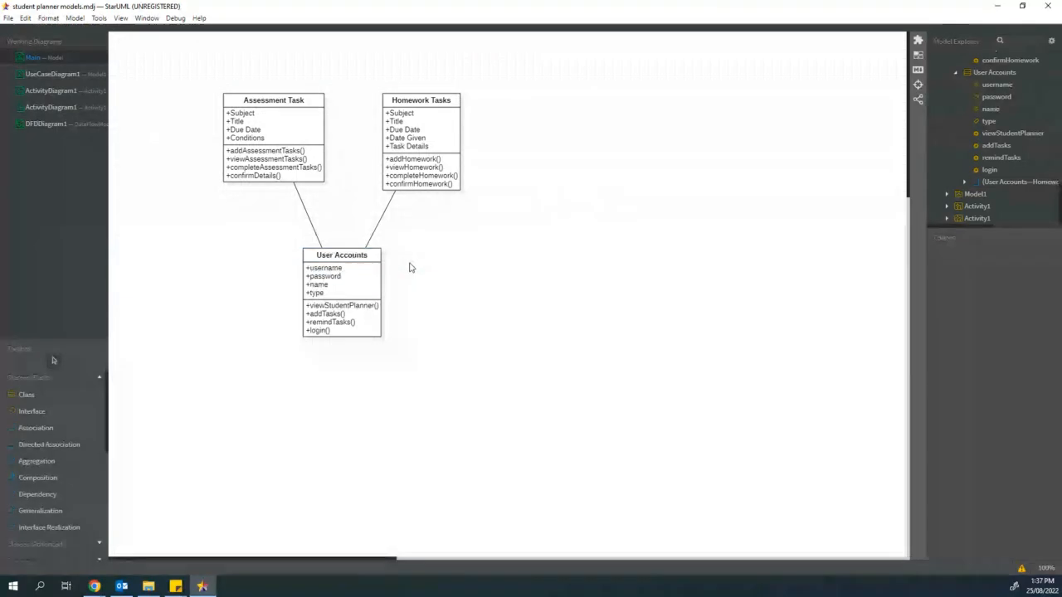